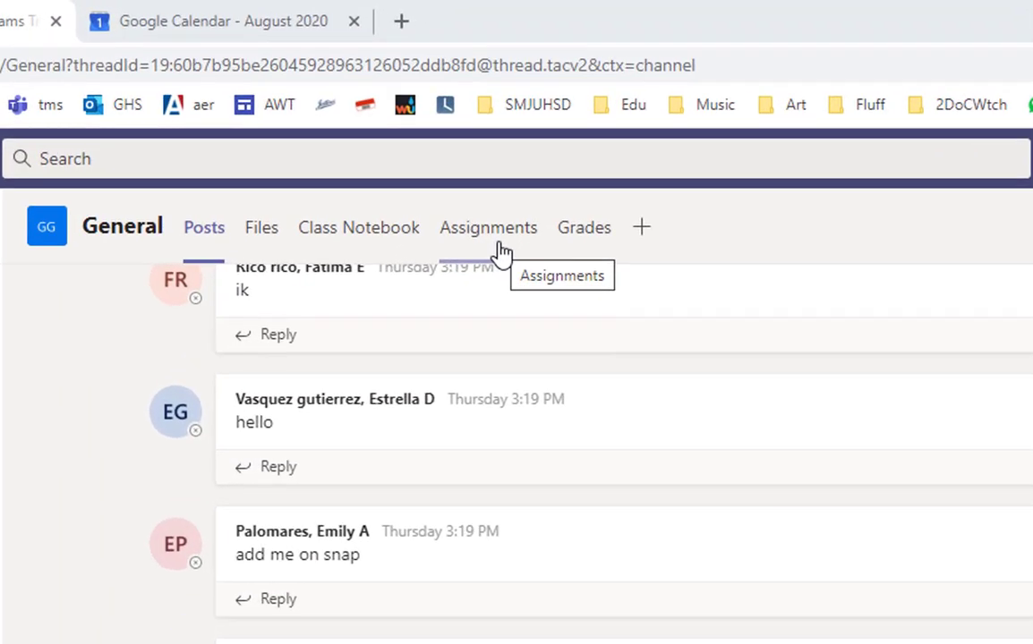
# Create a new assignment in the General channel of the class team and title it "Practice Assigntment"
pyautogui.click(501, 251)
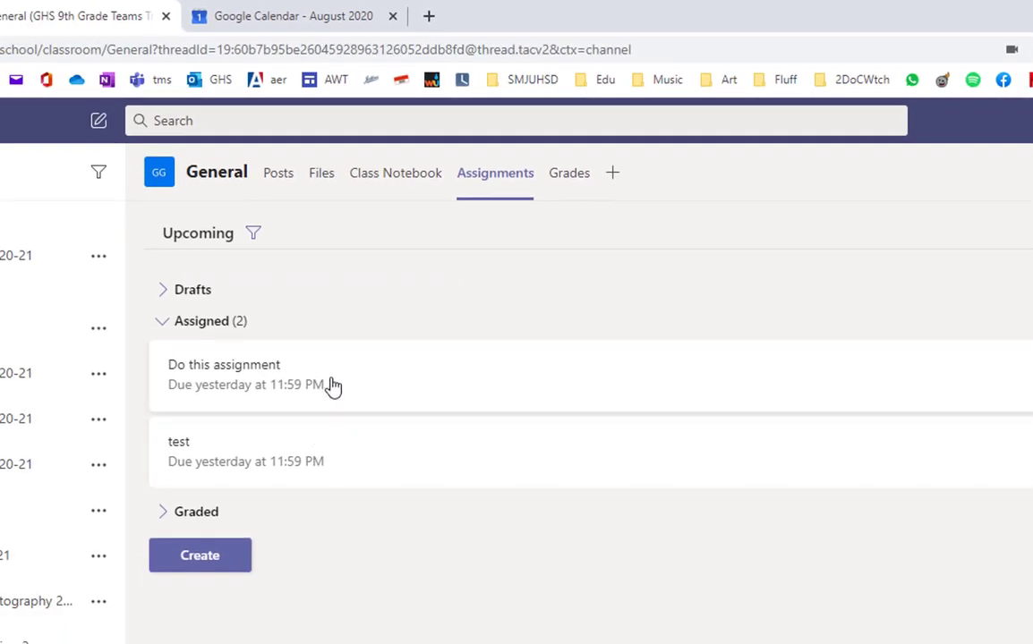
pyautogui.click(208, 565)
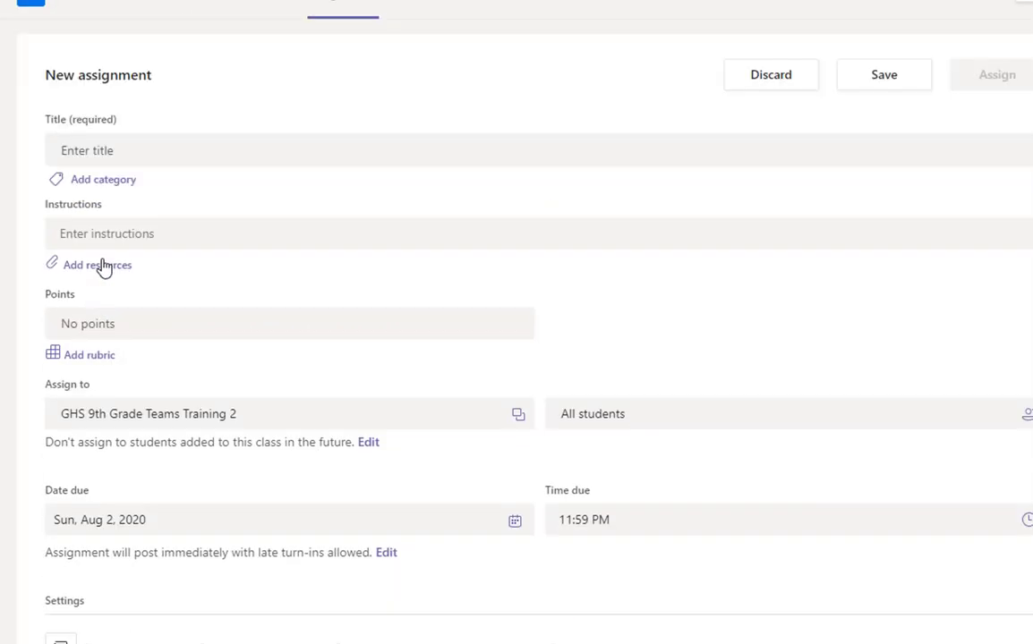
pyautogui.click(132, 143)
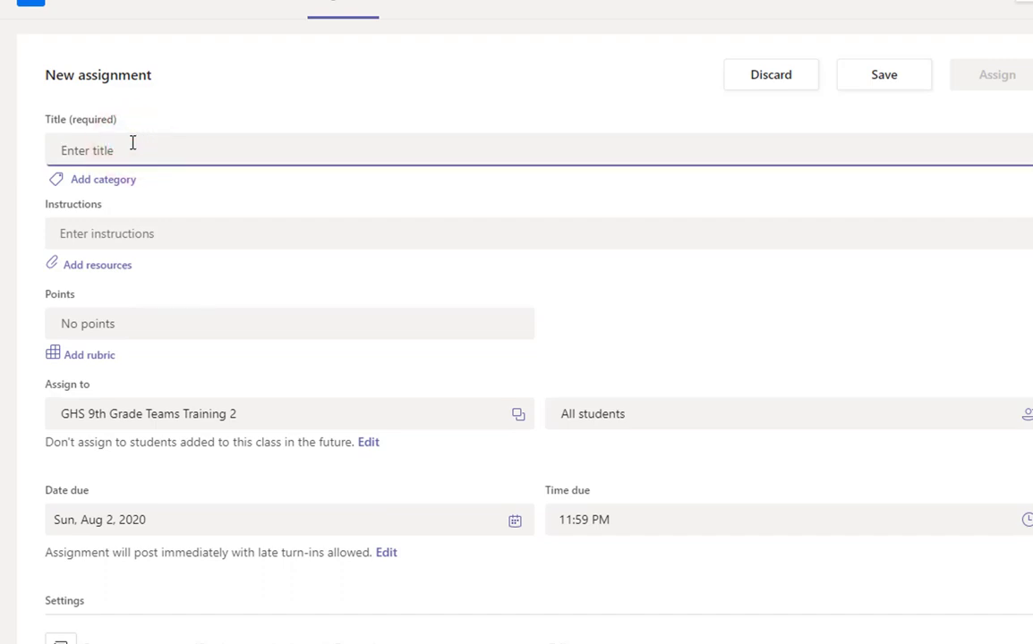
pyautogui.write('Practice ')
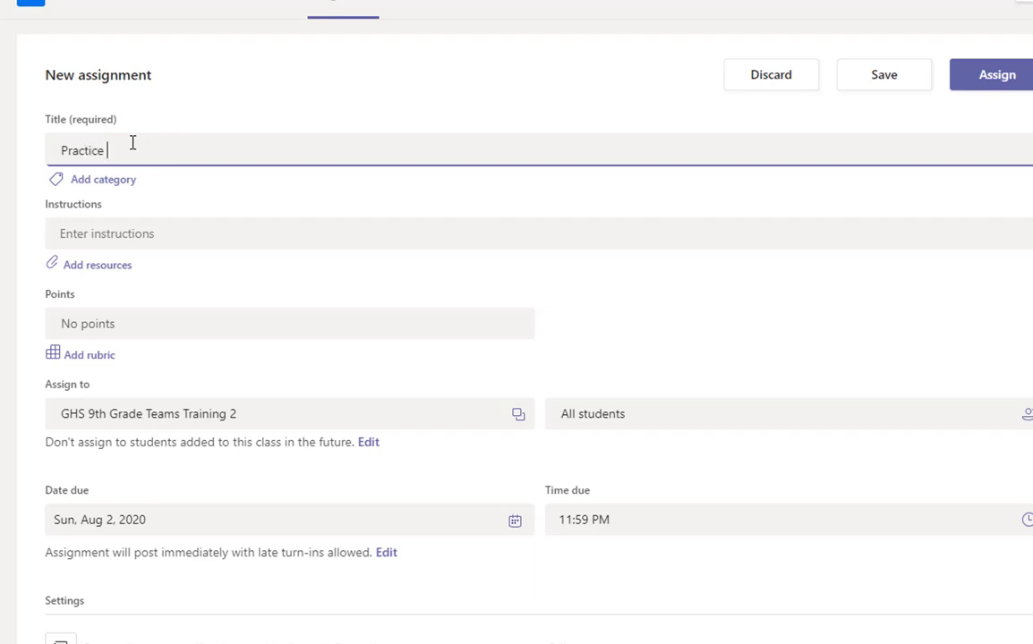
pyautogui.write('Assignmen')
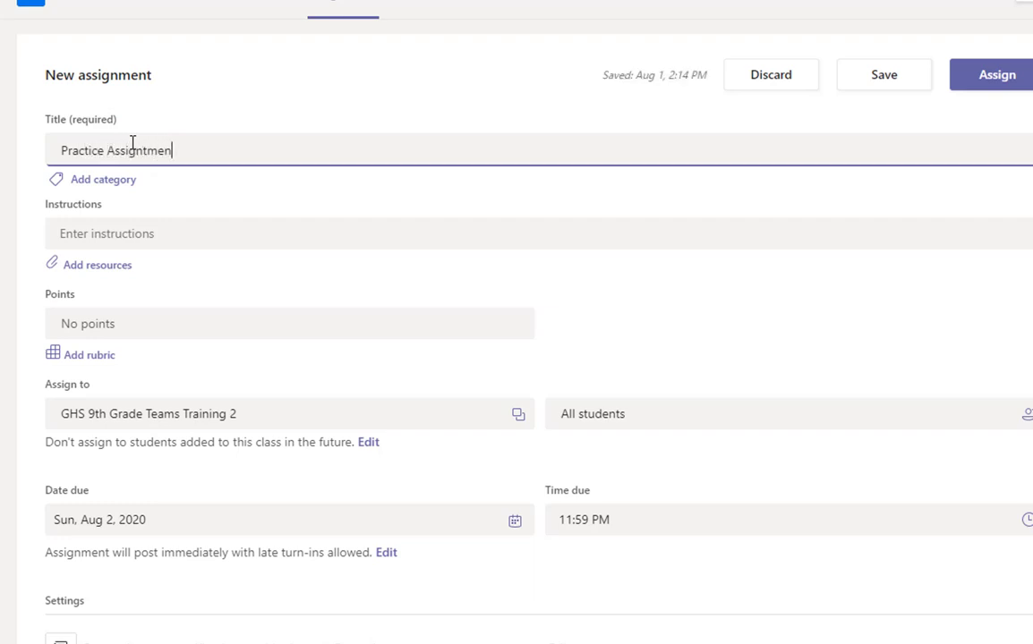
pyautogui.write('nt')
# Enter the assignment instructions "Copy and paste from another document."
pyautogui.click(150, 234)
pyautogui.click(125, 265)
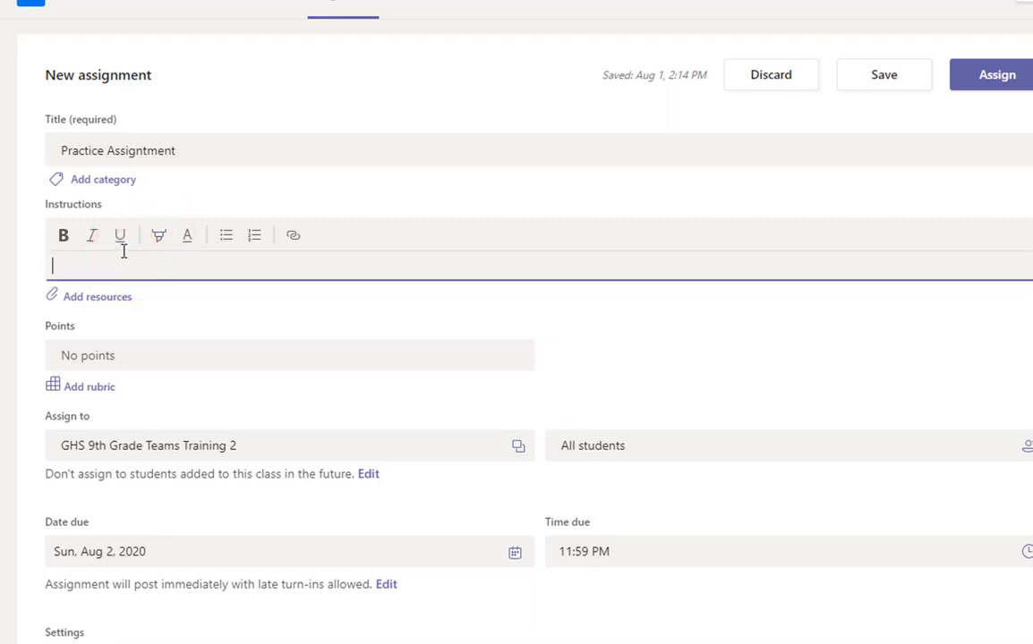
pyautogui.write('Copy and paste from another document.')
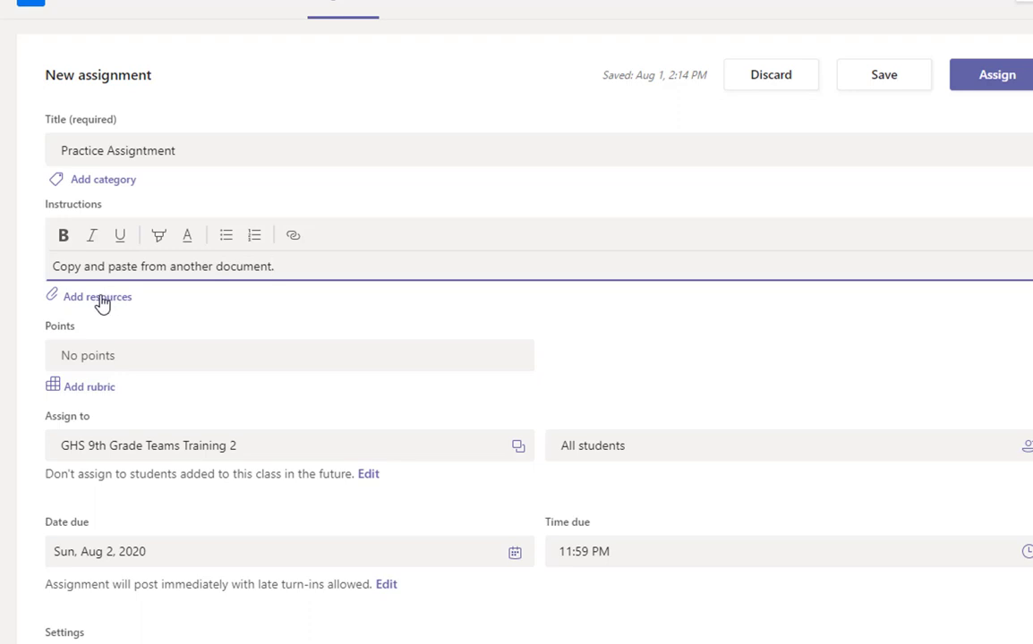
# Attach a web link as a resource, using the suggested SharePoint address and the display text "PowerPoint Presentation"
pyautogui.click(101, 303)
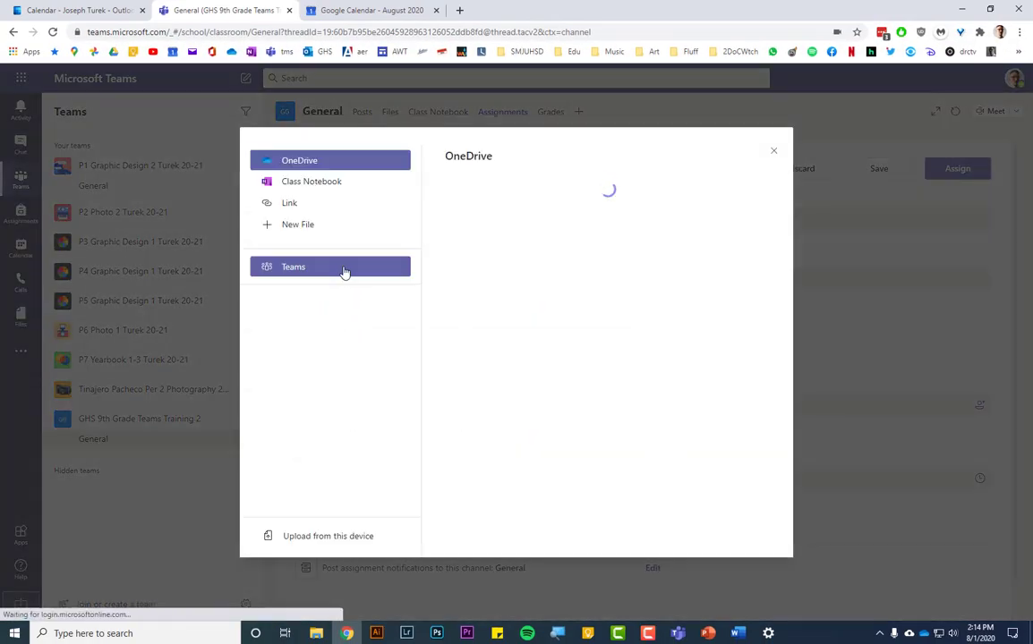
pyautogui.click(296, 204)
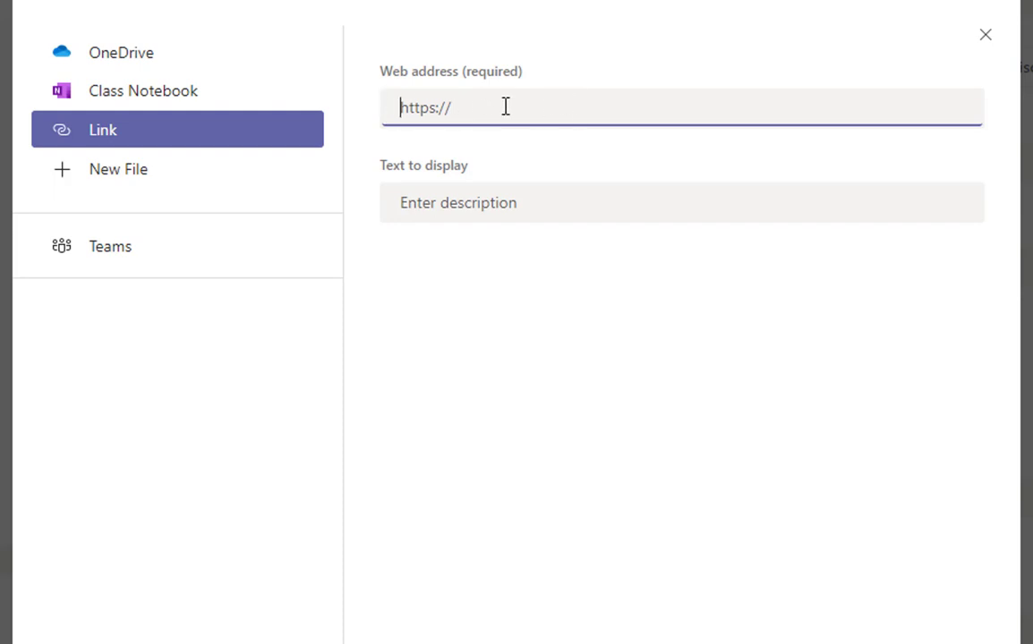
pyautogui.click(507, 204)
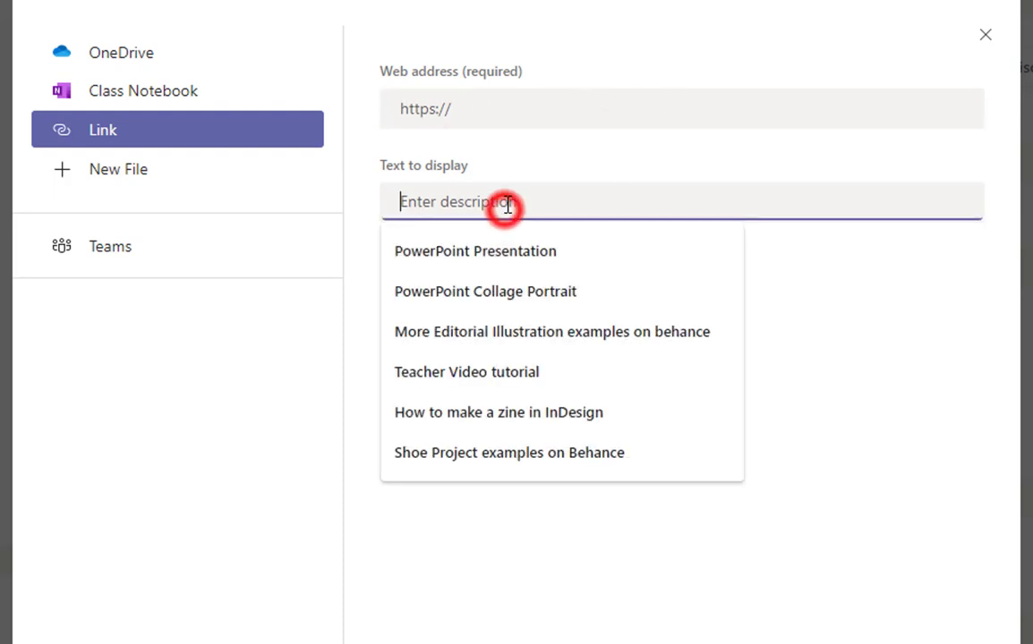
pyautogui.click(419, 251)
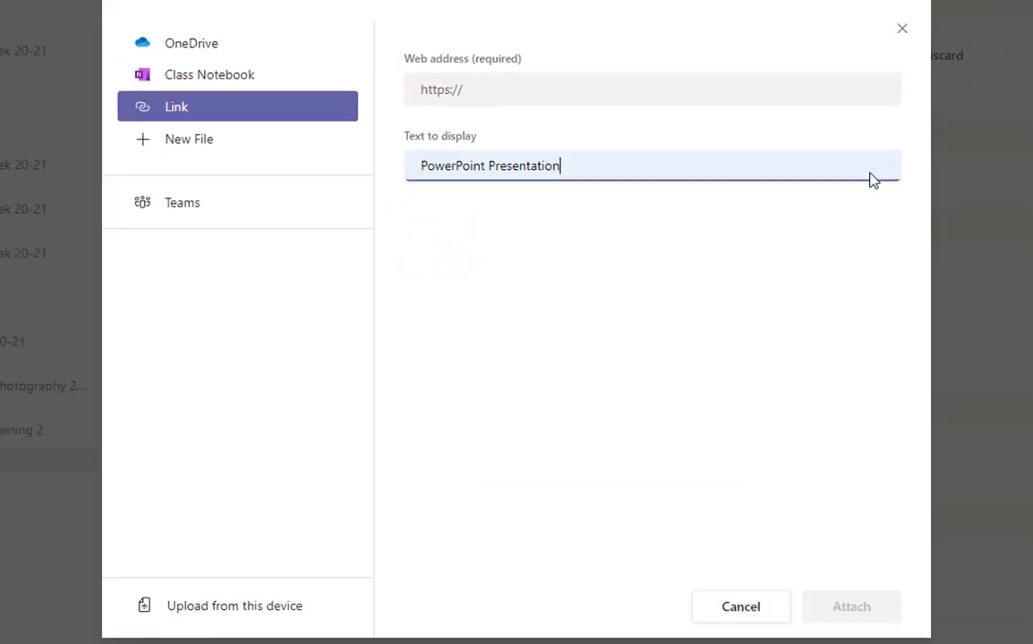
pyautogui.click(538, 89)
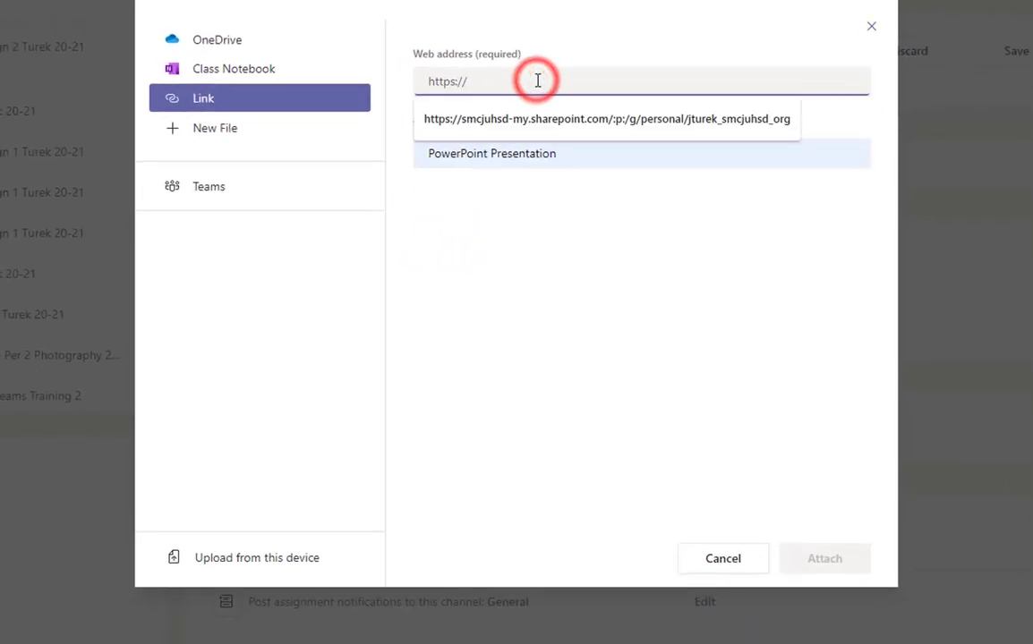
pyautogui.click(544, 117)
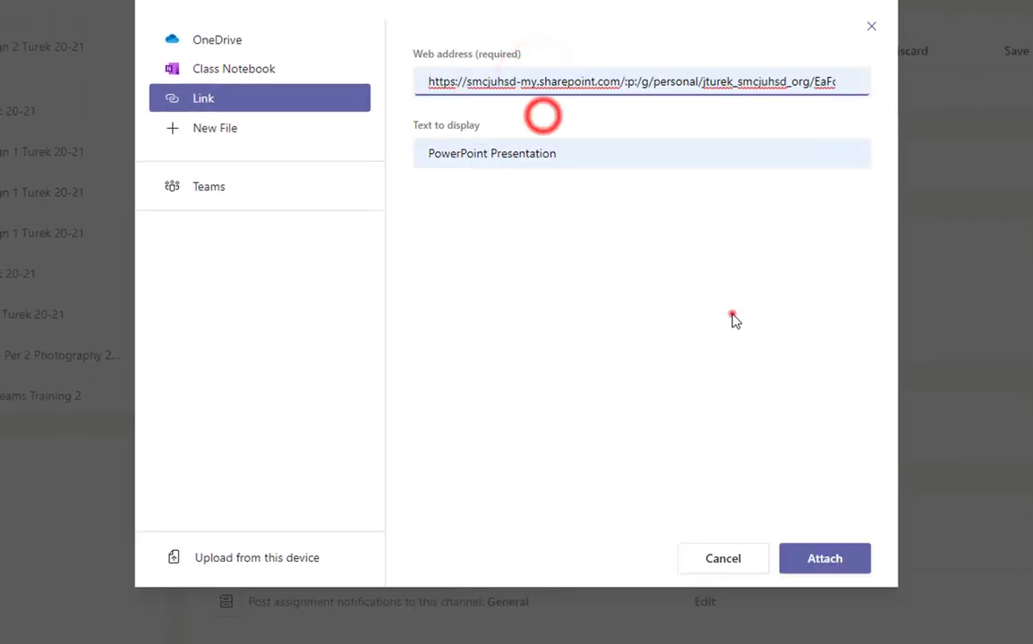
pyautogui.click(733, 317)
pyautogui.click(842, 564)
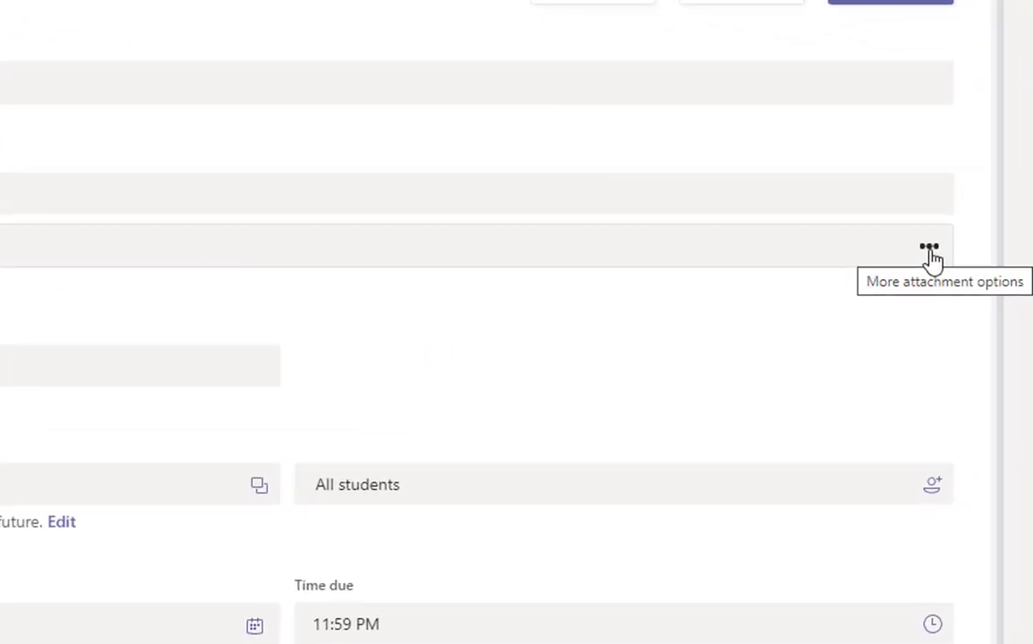
pyautogui.click(930, 255)
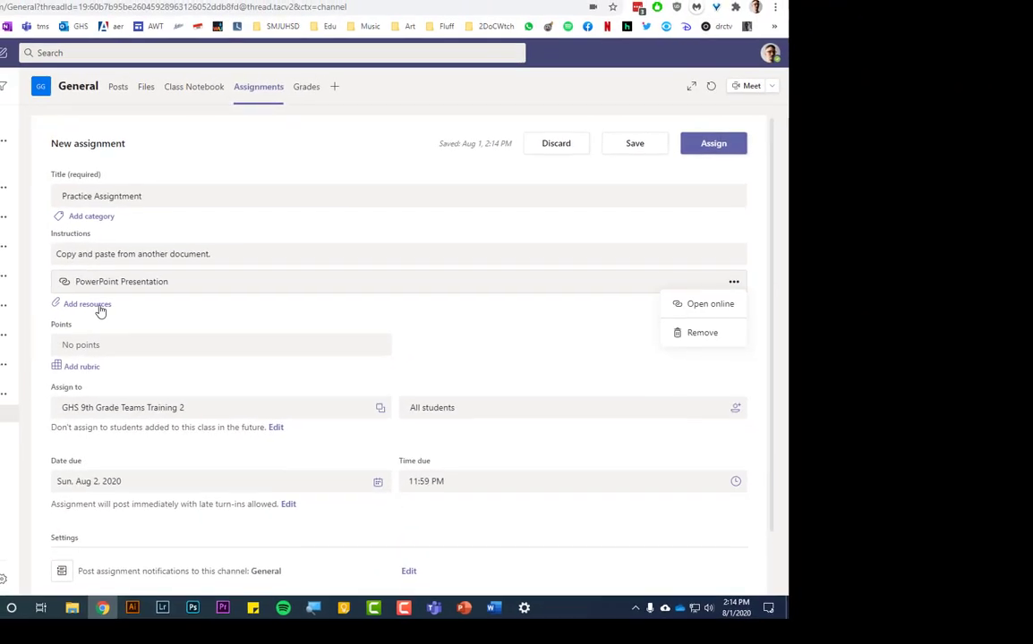
# Attach Business unit overview.pptx from OneDrive and set it so that students edit their own copy
pyautogui.click(343, 331)
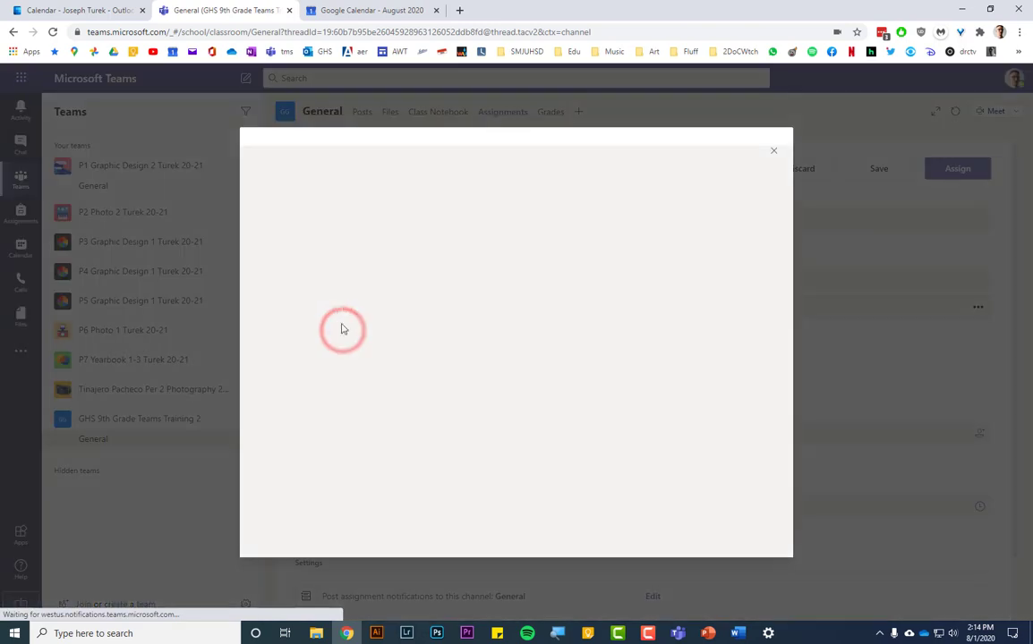
pyautogui.scroll(-15, 512, 355)
pyautogui.scroll(-10, 512, 351)
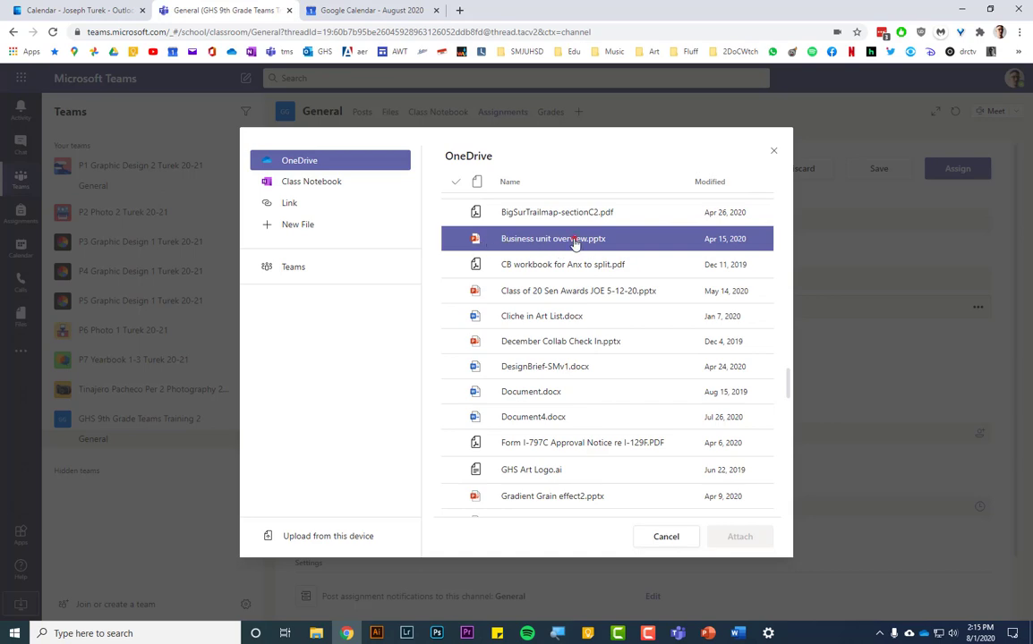
pyautogui.click(569, 238)
pyautogui.click(752, 536)
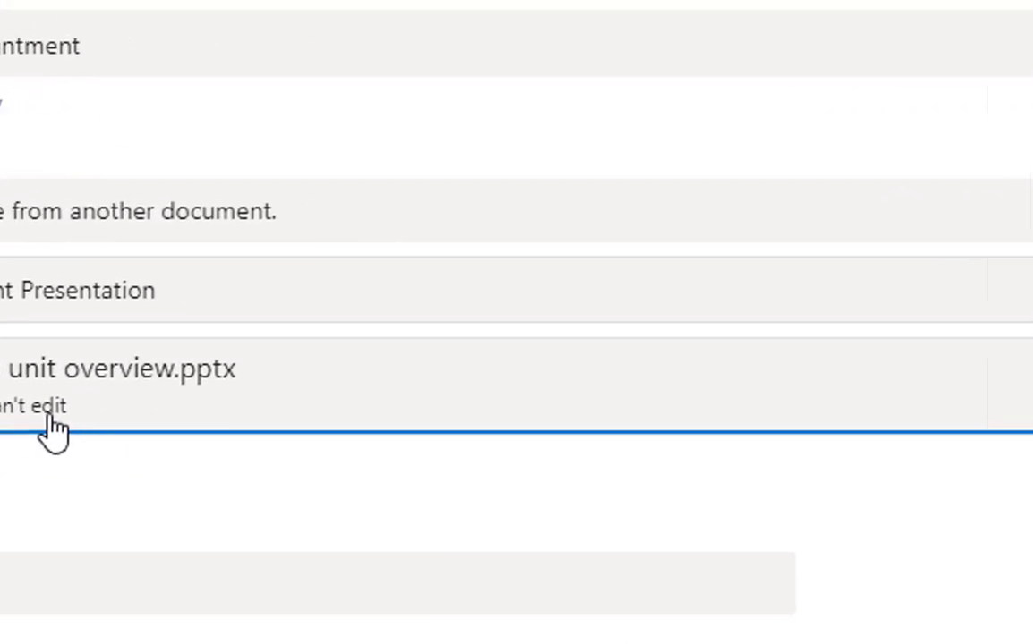
pyautogui.click(858, 428)
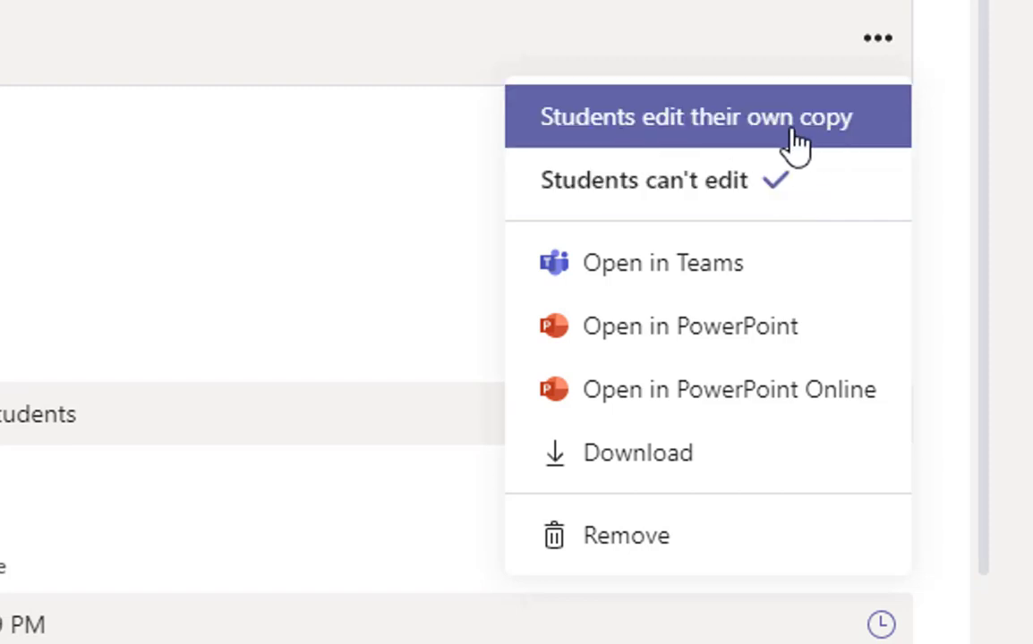
pyautogui.click(717, 130)
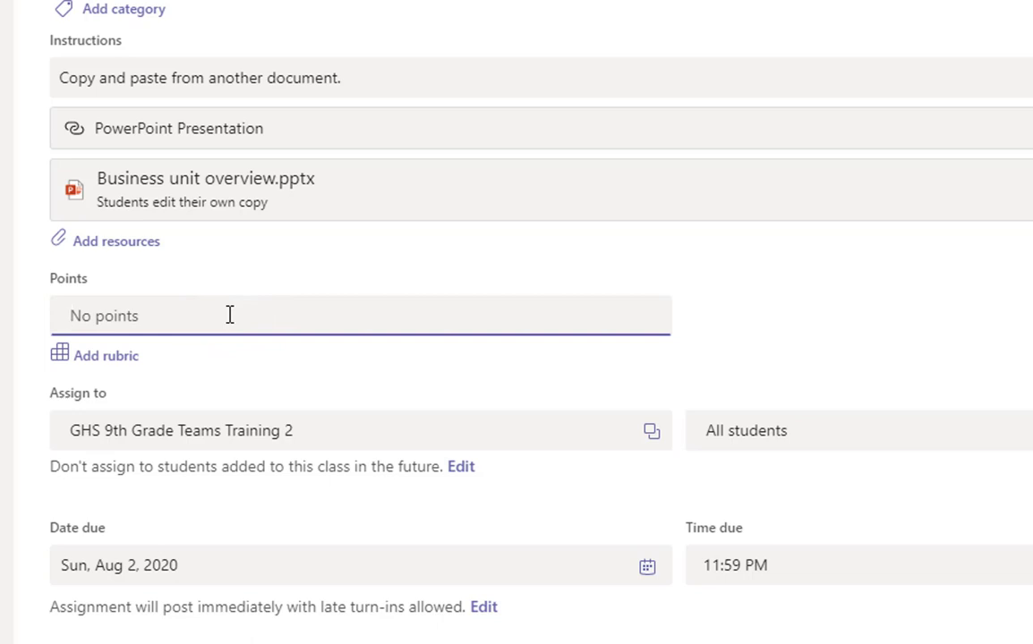
# Set the assignment's points to 20
pyautogui.write('20')
pyautogui.click(944, 269)
pyautogui.scroll(-2, 712, 299)
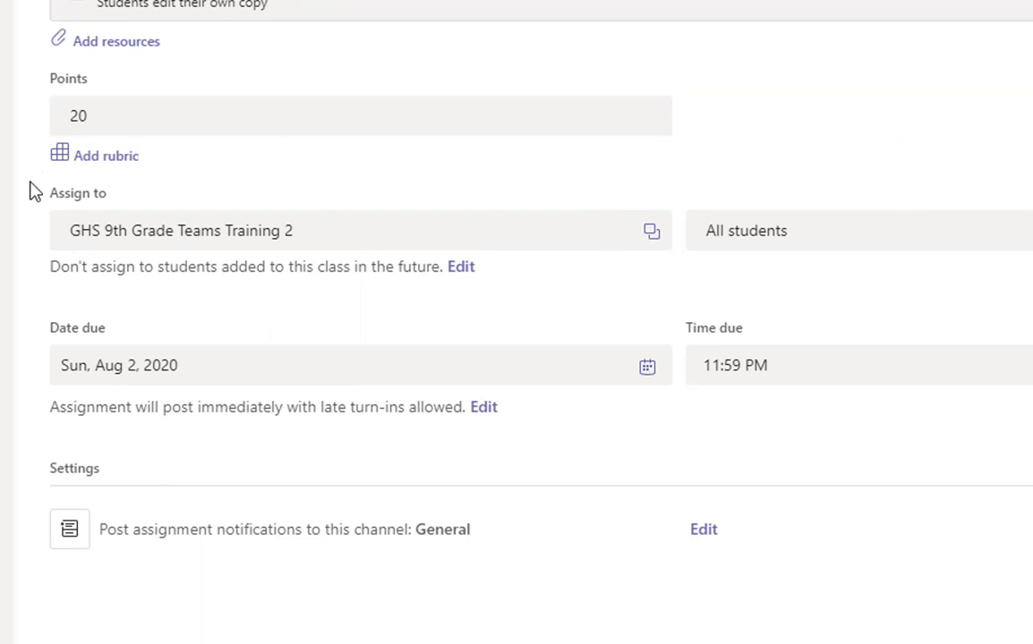
pyautogui.click(653, 235)
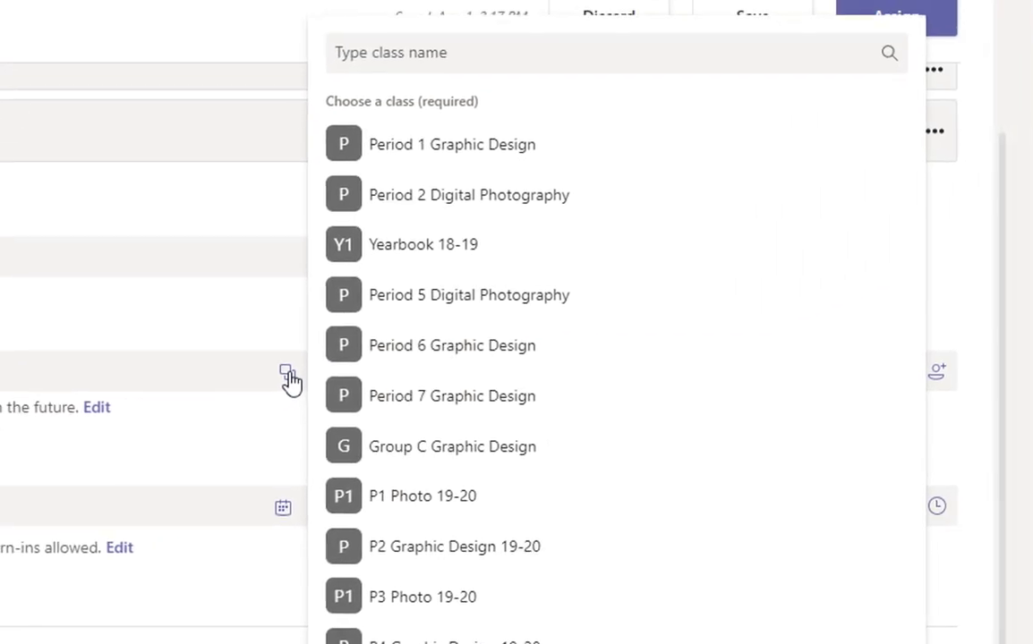
pyautogui.click(505, 203)
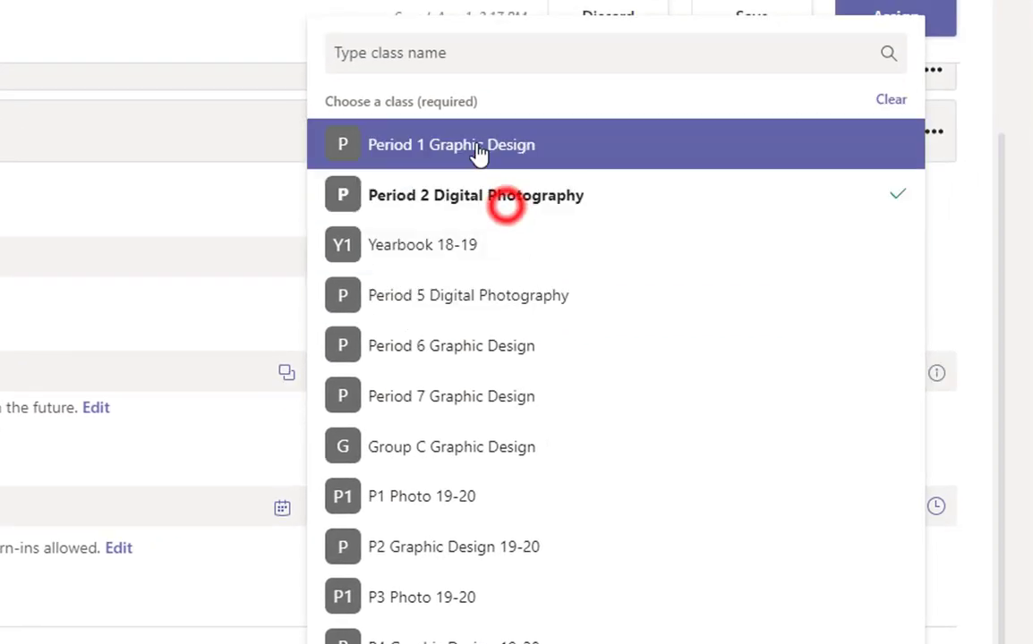
pyautogui.click(477, 146)
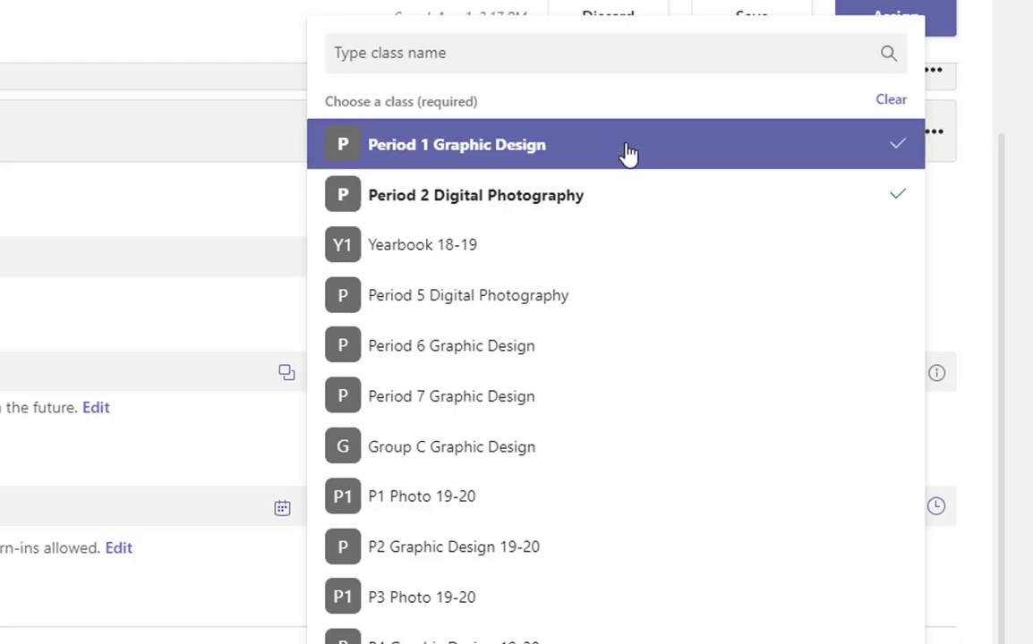
pyautogui.click(891, 103)
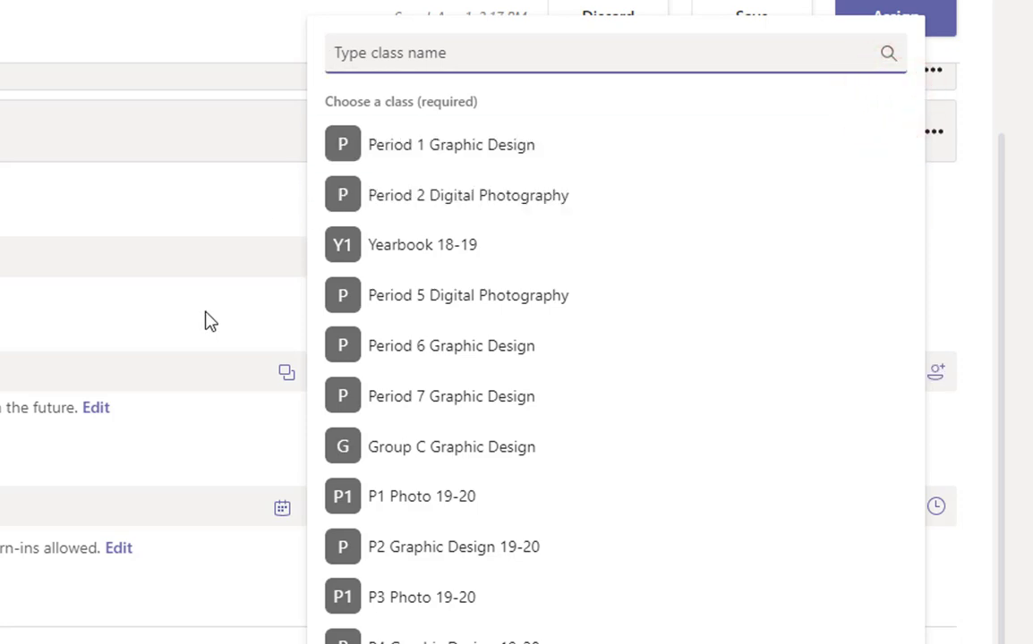
pyautogui.click(205, 315)
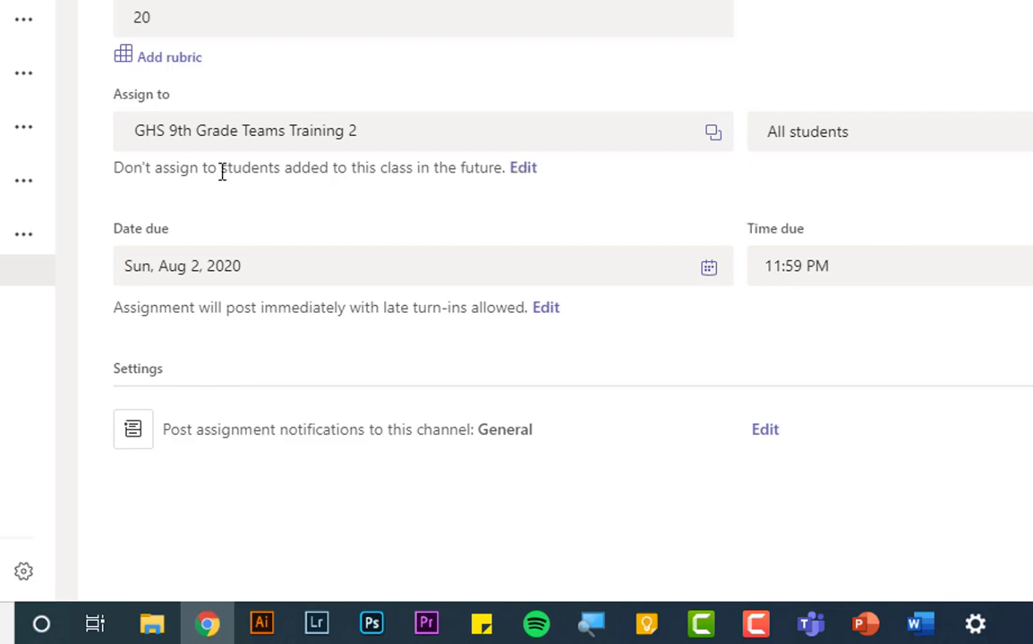
# Change the student assignment settings to assign to all students added to this class in the future
pyautogui.moveTo(114, 167); pyautogui.dragTo(508, 186)
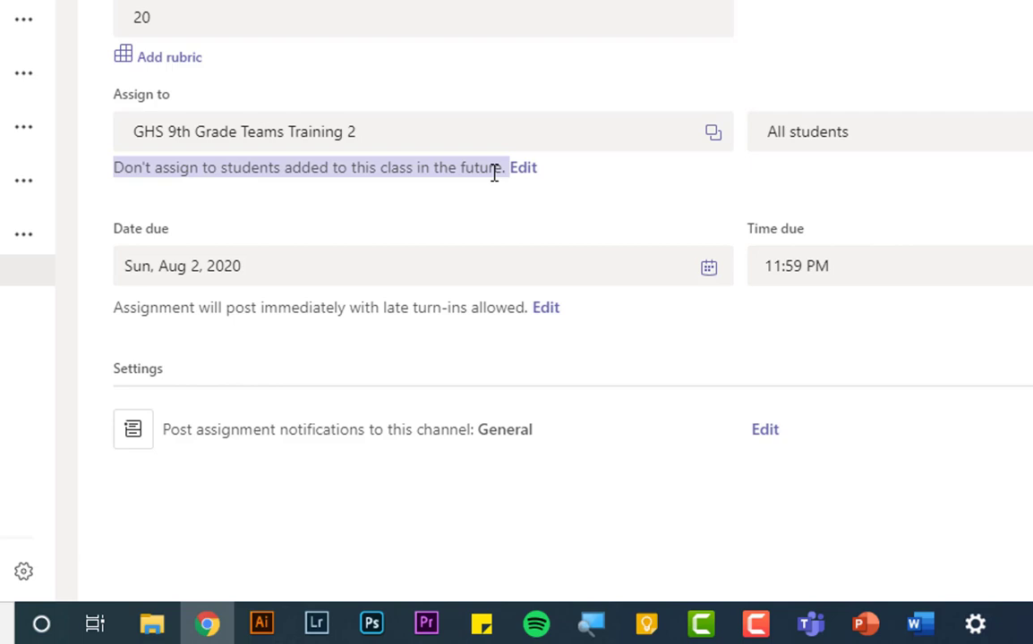
pyautogui.click(494, 173)
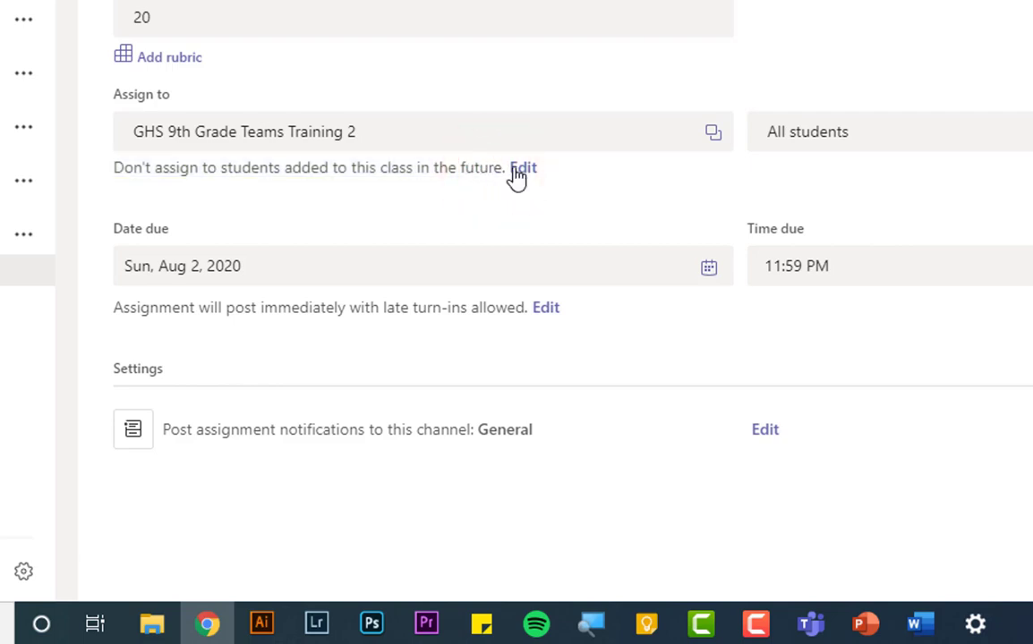
pyautogui.click(519, 172)
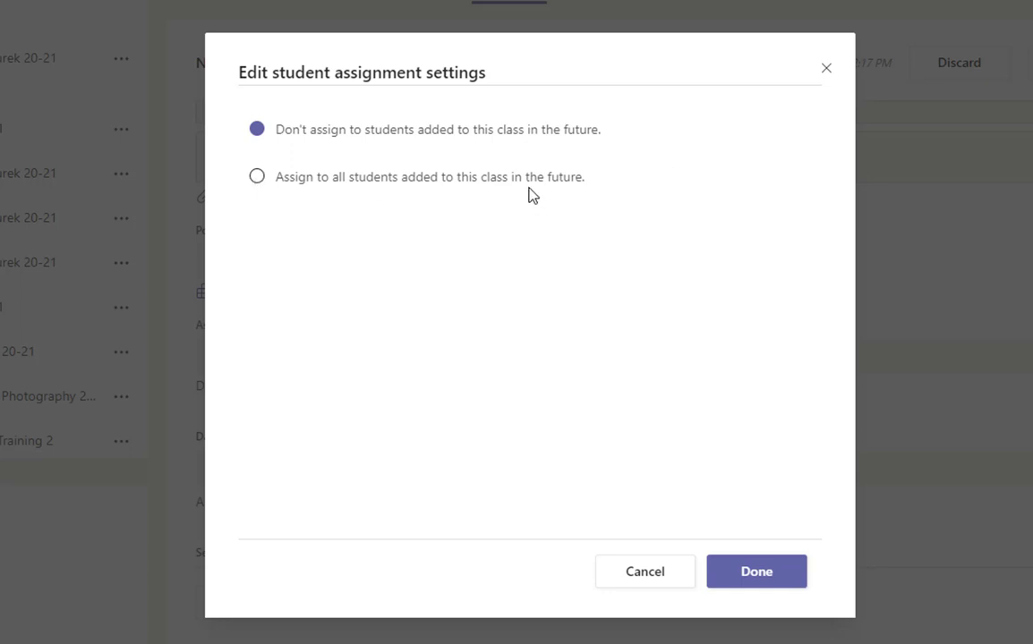
pyautogui.click(257, 179)
pyautogui.click(756, 572)
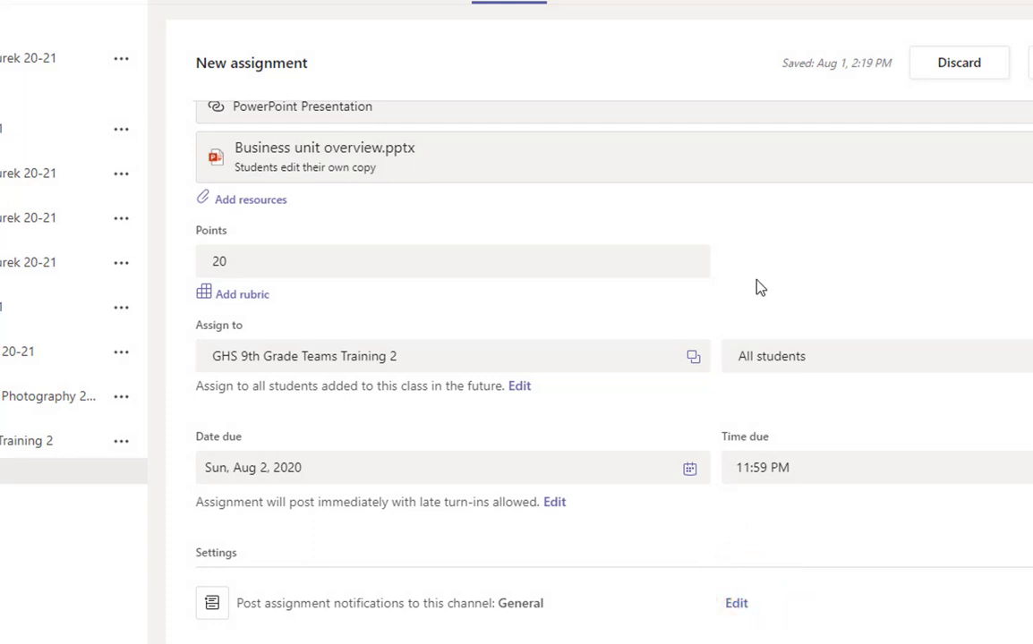
# Set the assignment's due date to Fri, Aug 7, 2020
pyautogui.scroll(2, 756, 287)
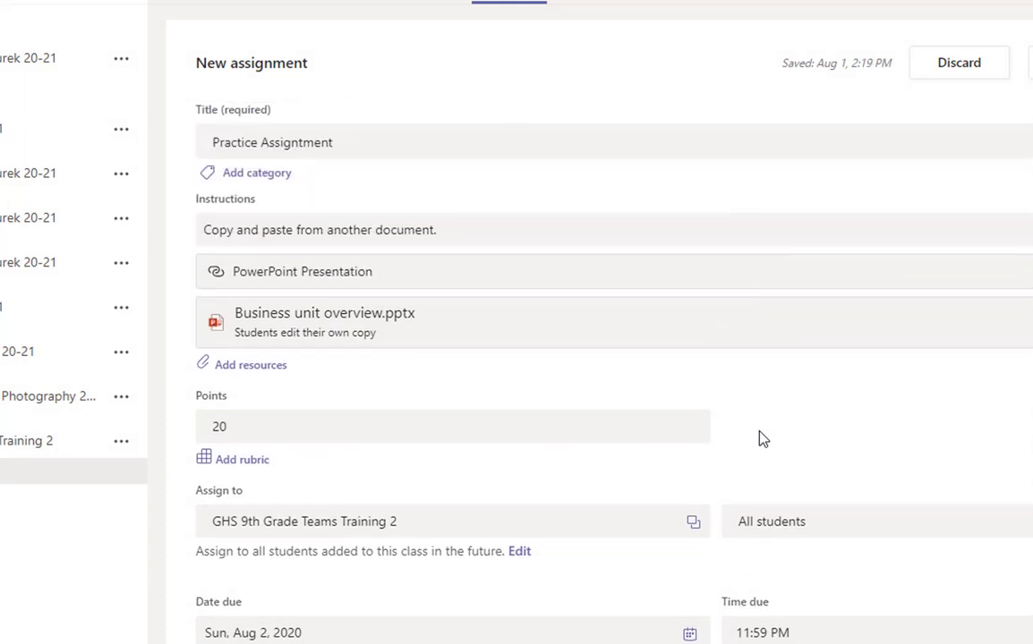
pyautogui.scroll(-2, 693, 417)
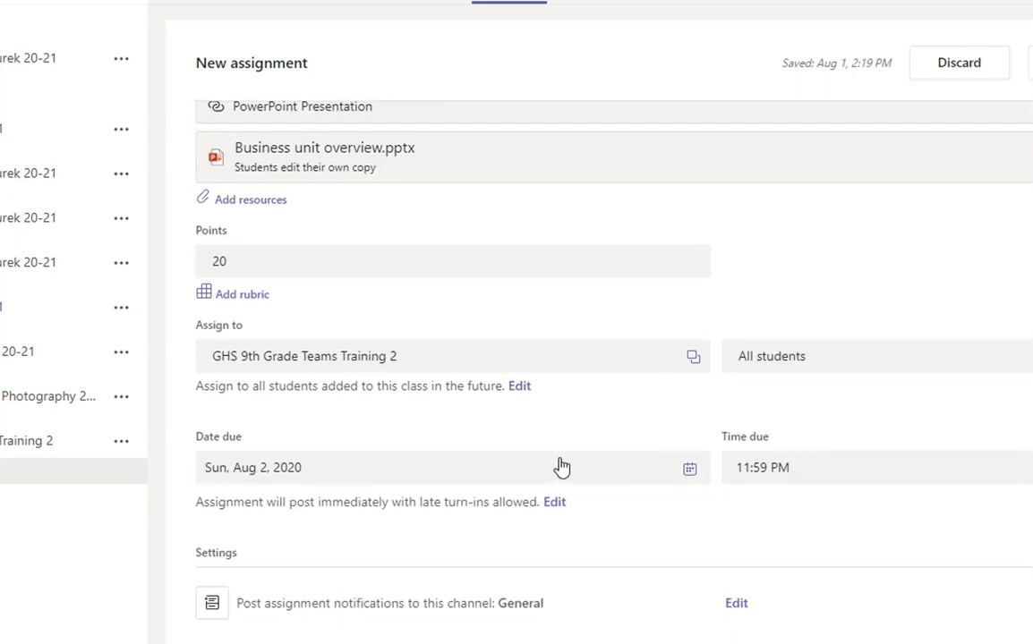
pyautogui.click(686, 475)
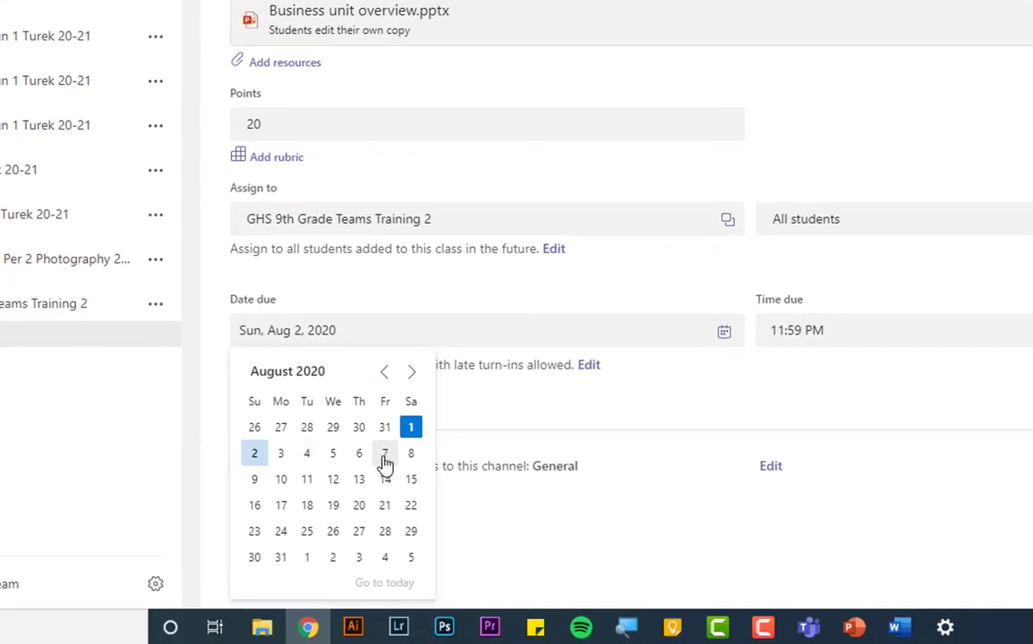
pyautogui.click(385, 456)
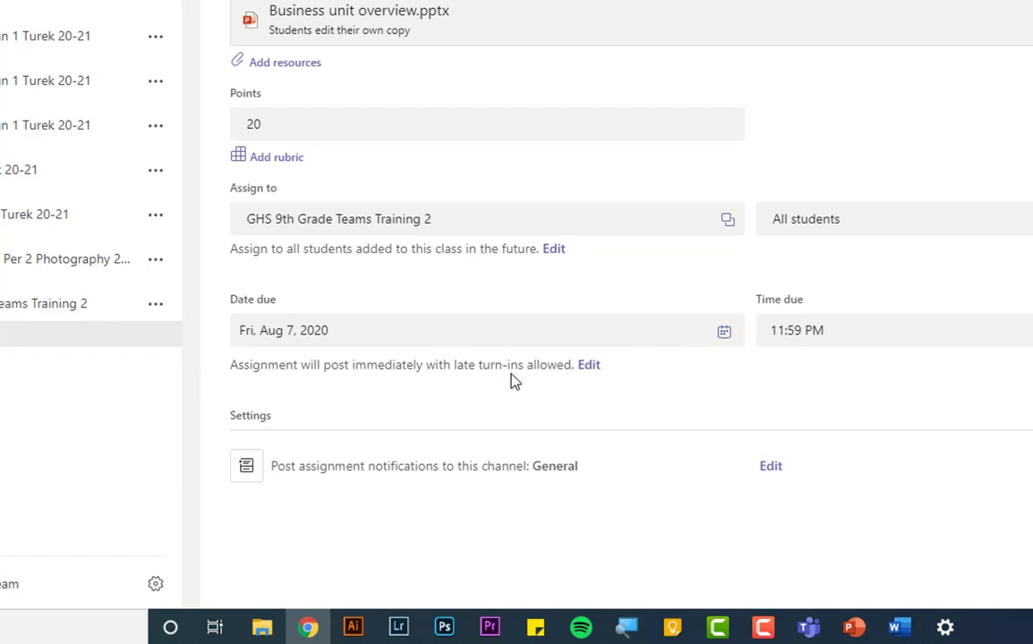
pyautogui.click(589, 367)
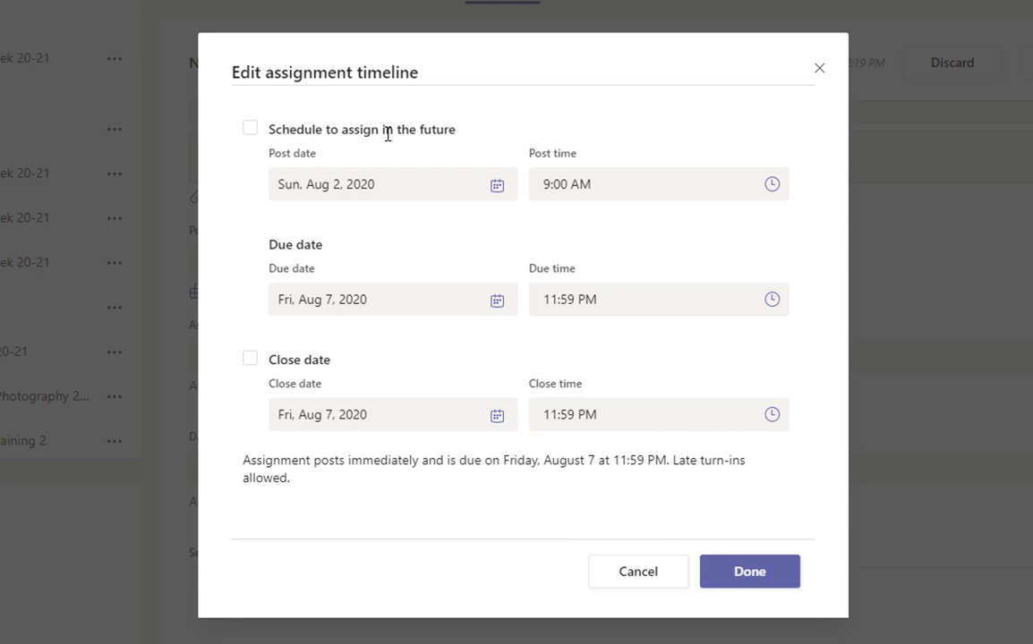
pyautogui.click(250, 131)
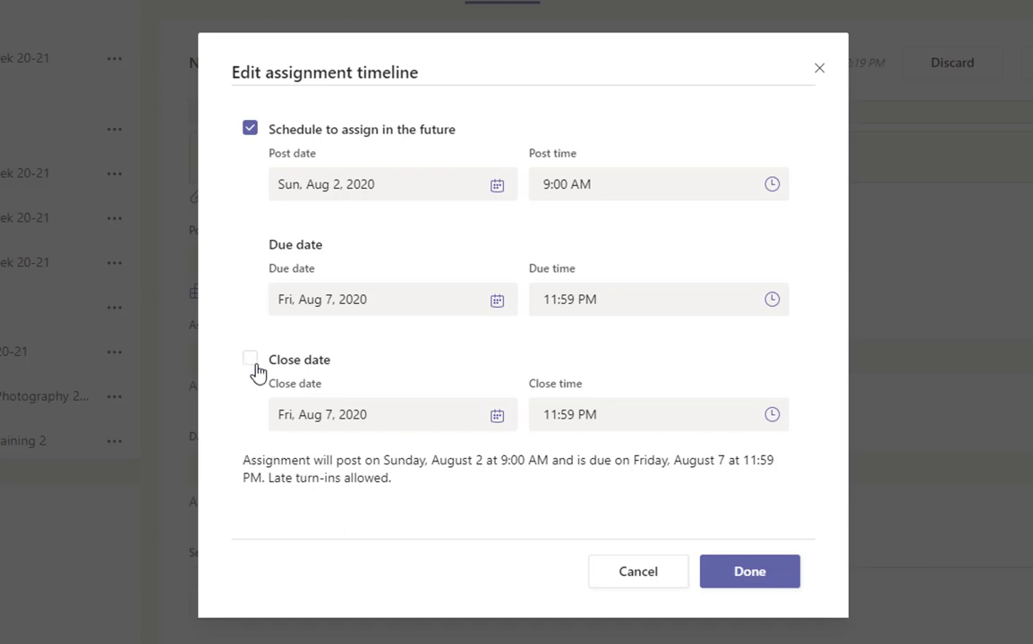
pyautogui.click(434, 463)
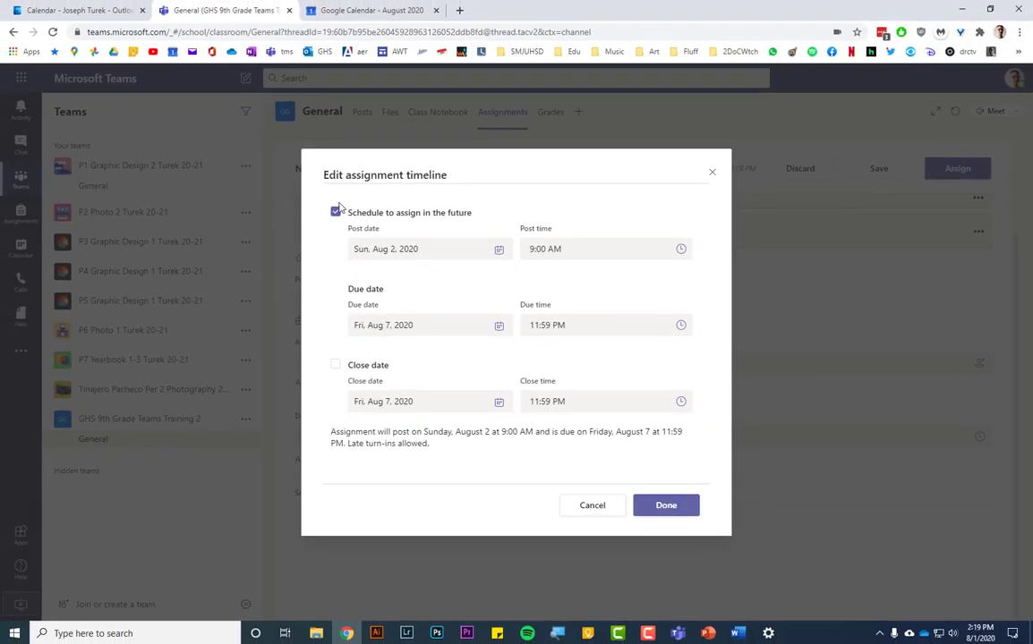
pyautogui.click(335, 213)
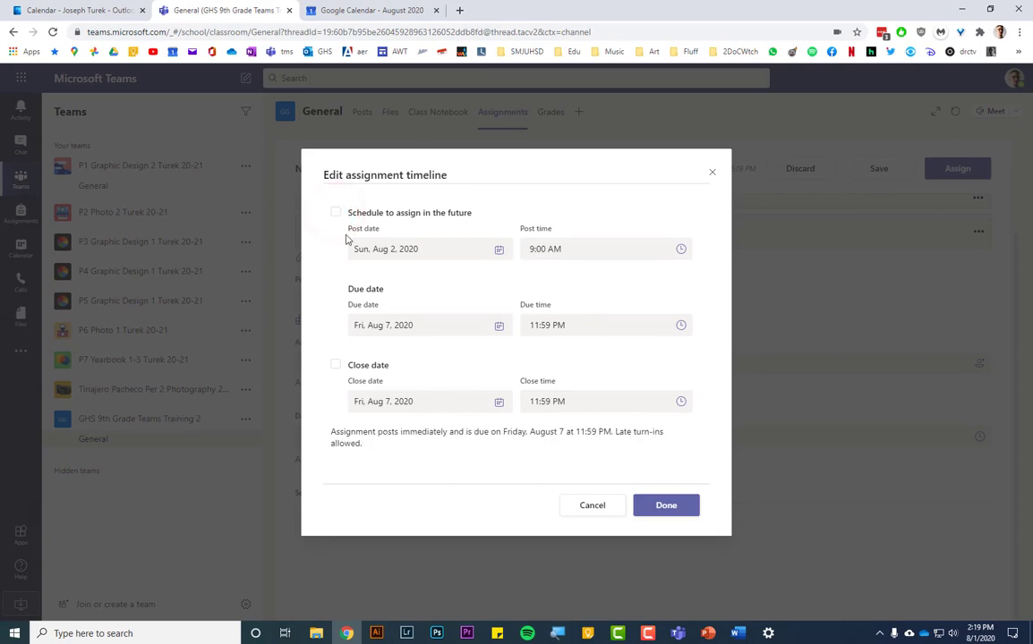
pyautogui.click(666, 507)
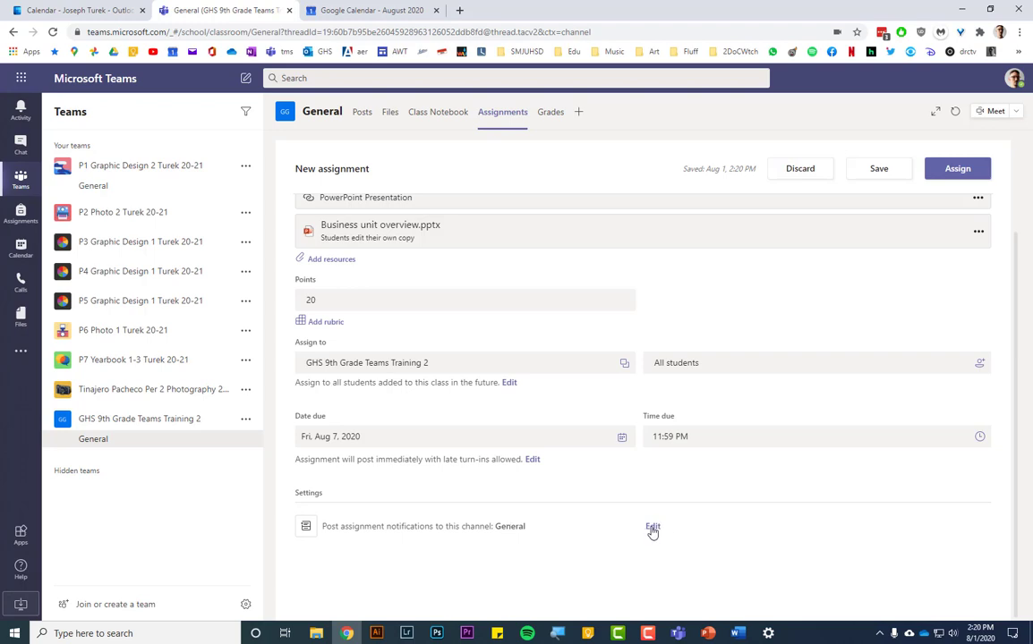
# Keep General as the channel for assignment notifications and save the assignment as a draft
pyautogui.click(653, 529)
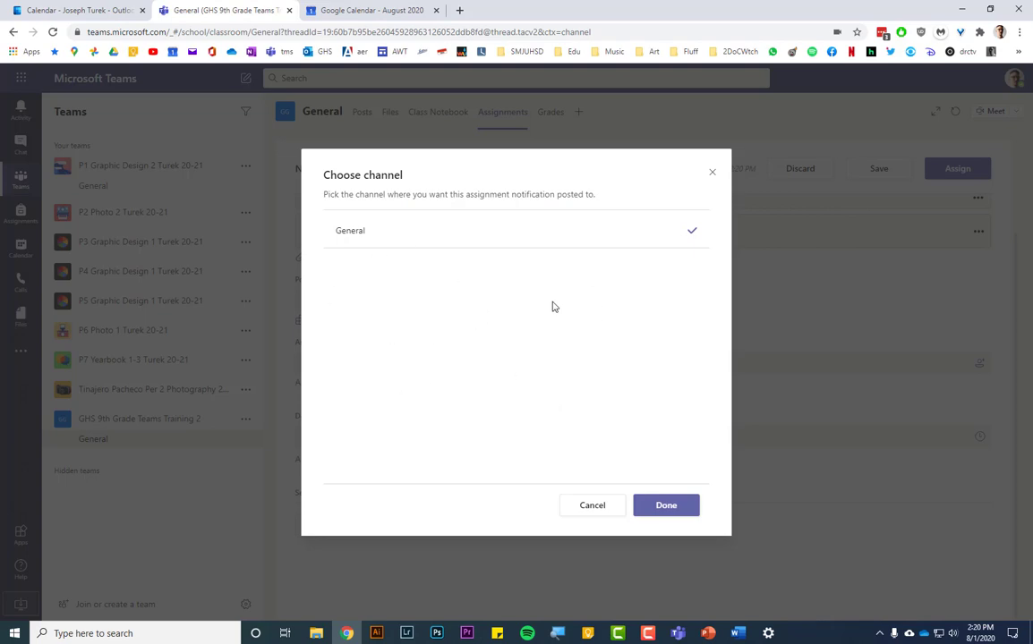
pyautogui.click(677, 506)
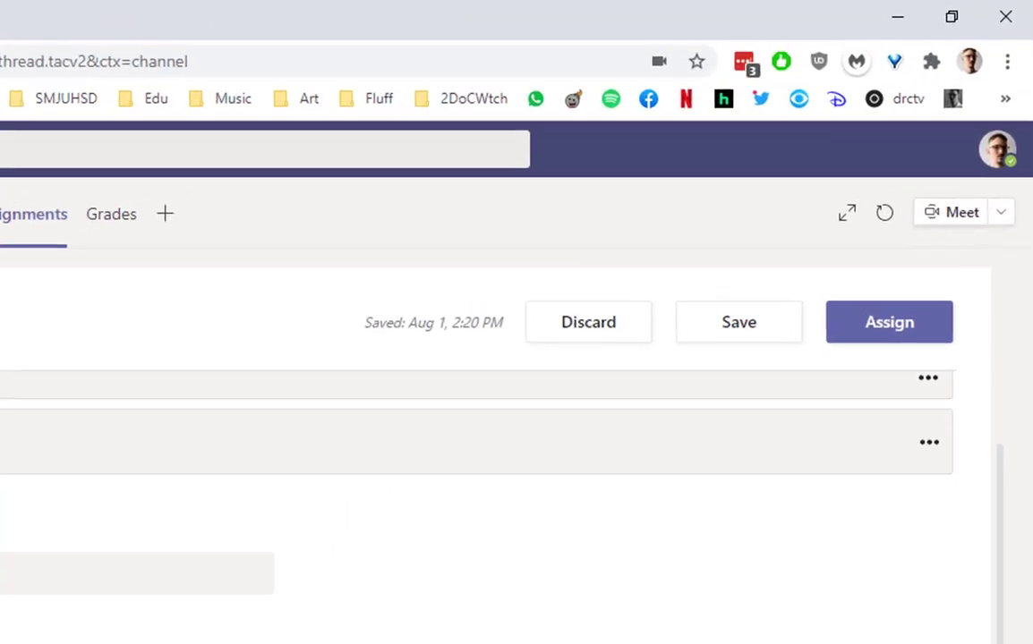
pyautogui.scroll(3, 891, 436)
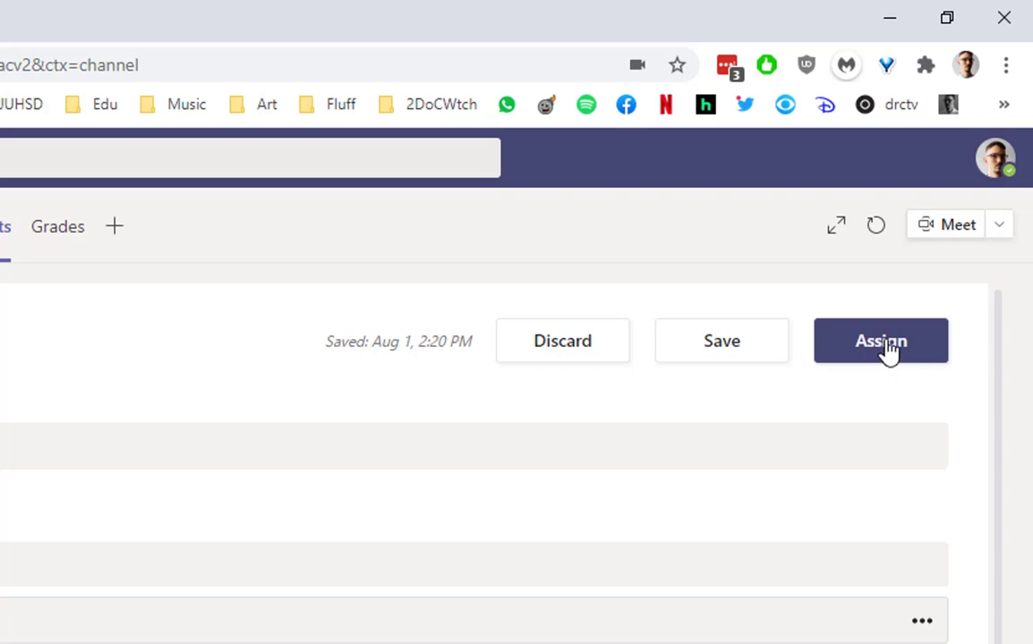
pyautogui.click(717, 356)
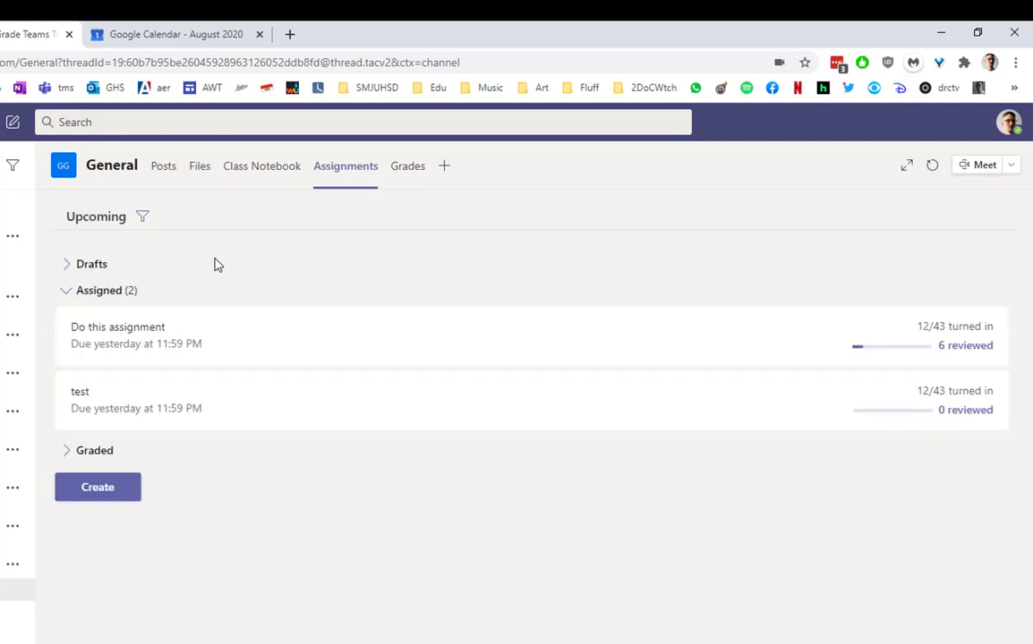
# Open Practice Assigntment from the drafts and assign it to the class
pyautogui.click(68, 265)
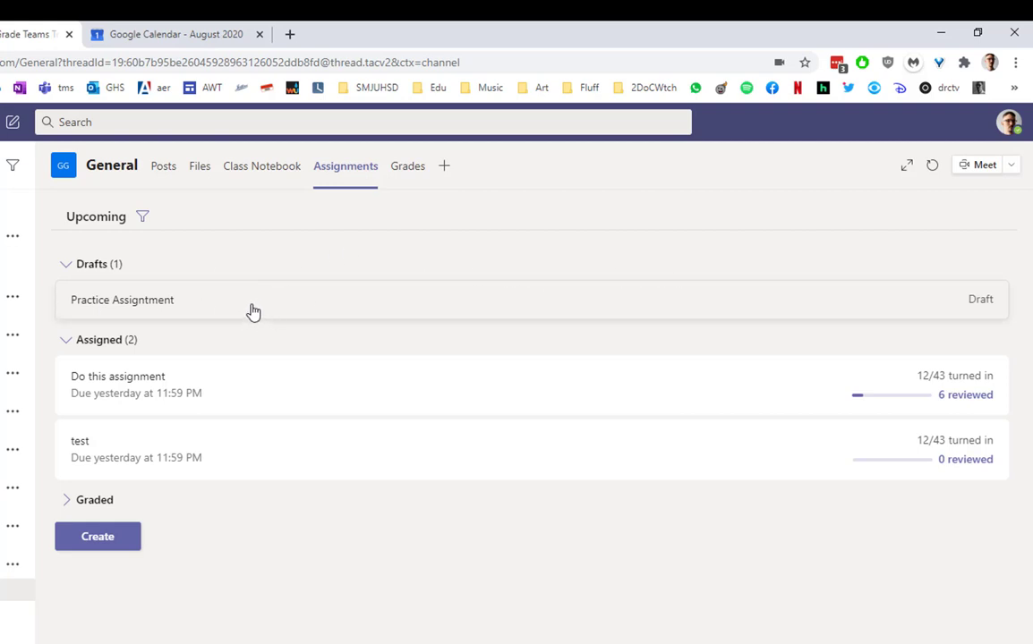
pyautogui.click(155, 304)
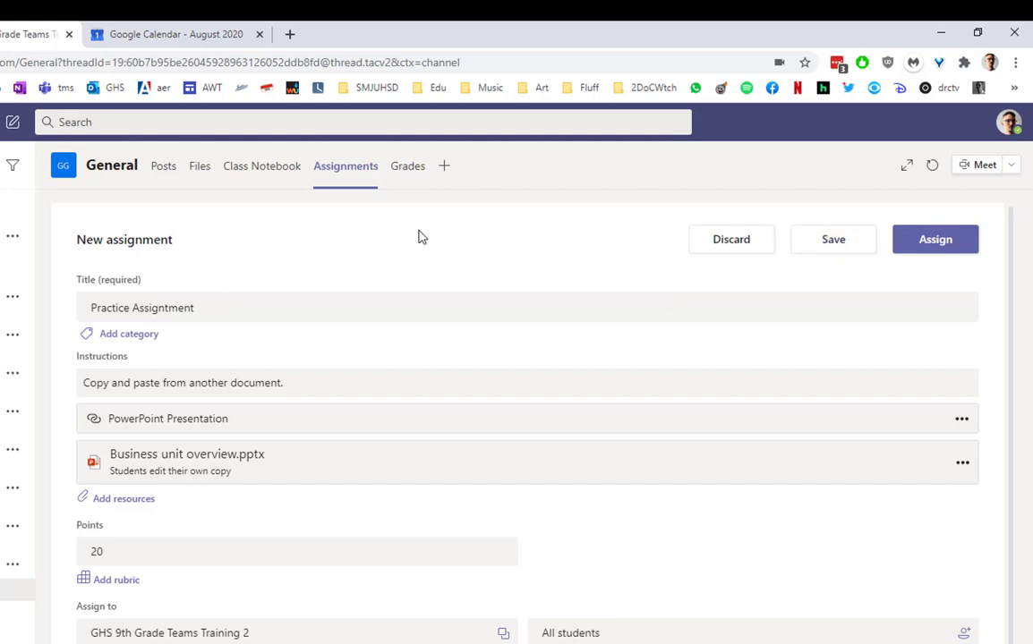
pyautogui.click(909, 251)
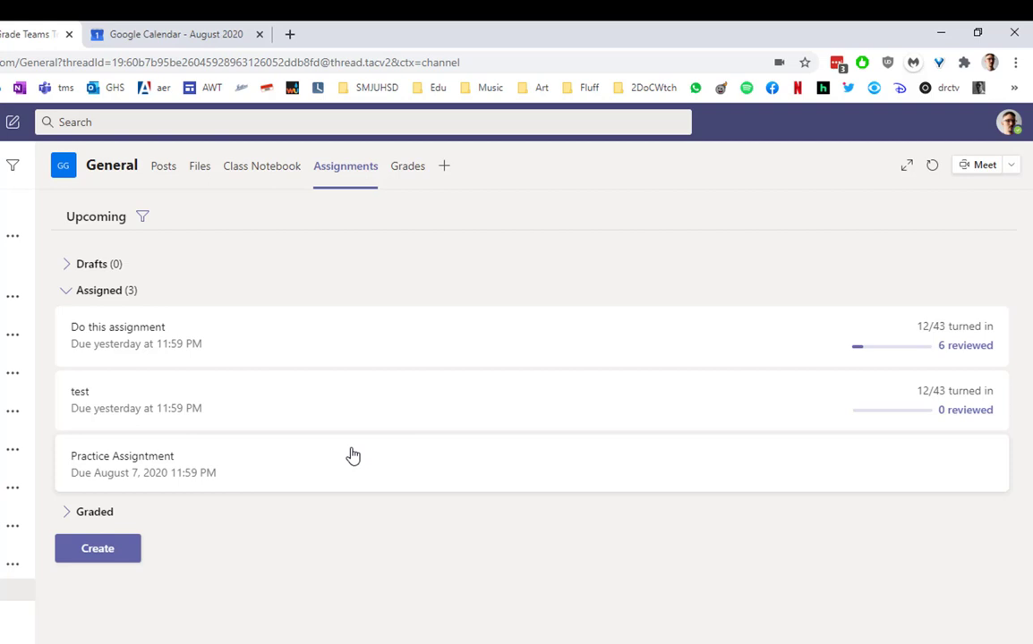
# Open Do this assignment, look through the students' turn-in statuses and open the work of a student marked Viewed
pyautogui.click(337, 336)
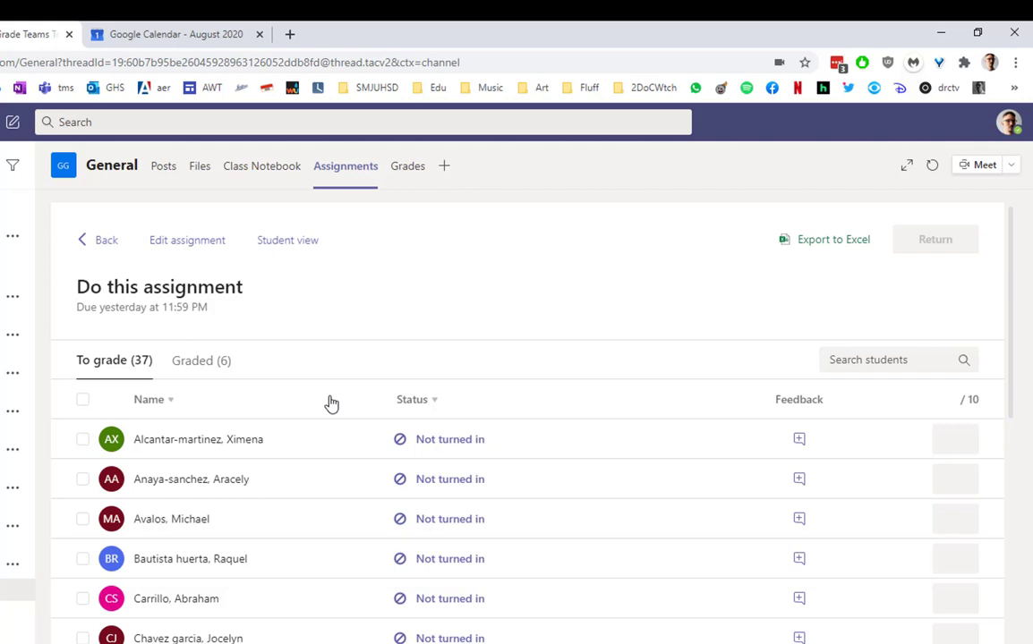
pyautogui.scroll(-2, 338, 405)
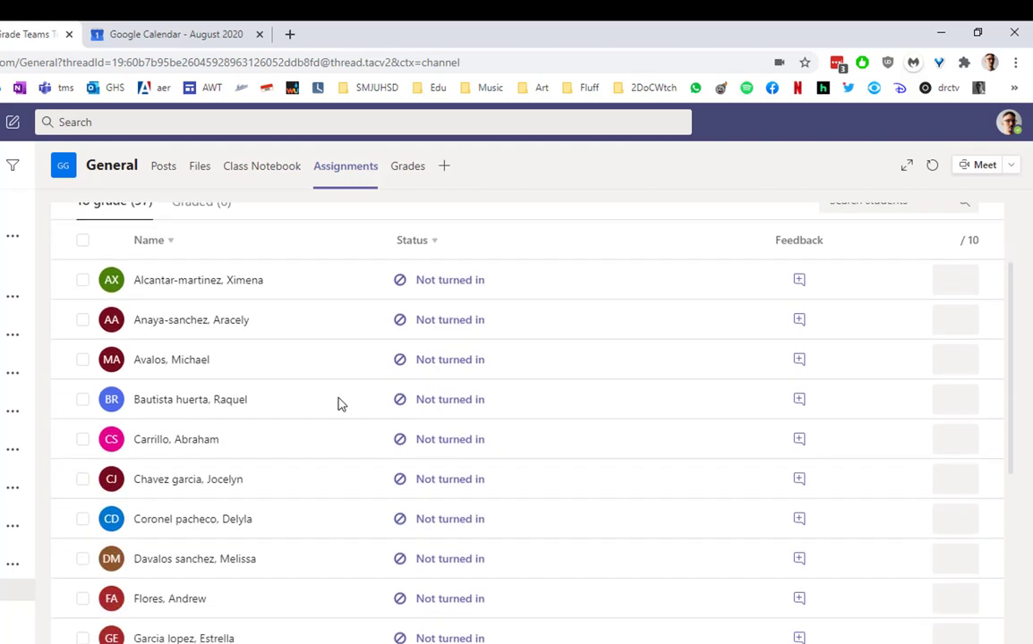
pyautogui.scroll(-2, 338, 404)
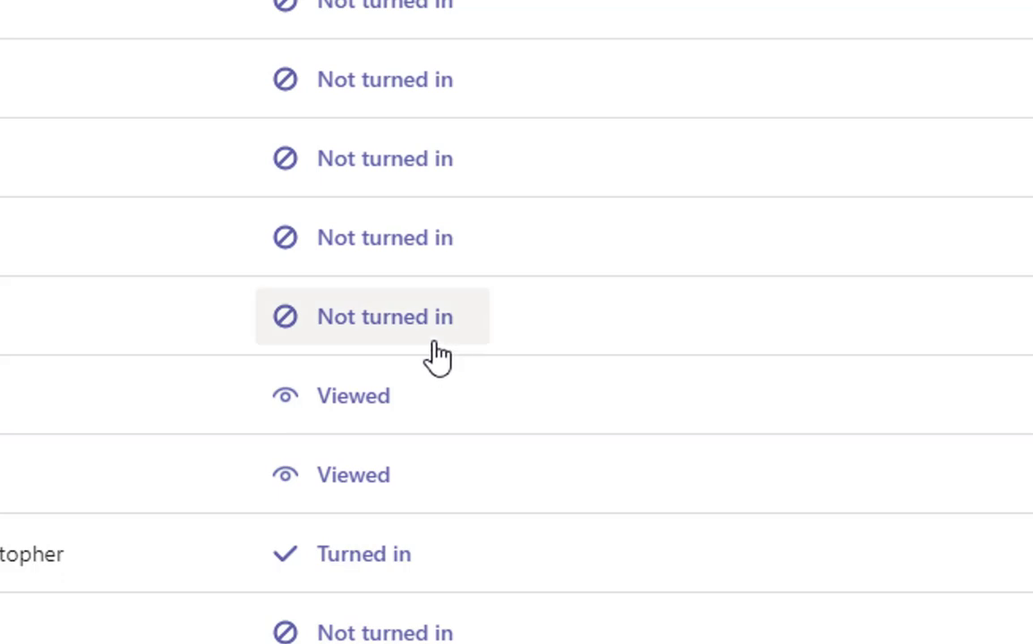
pyautogui.click(380, 403)
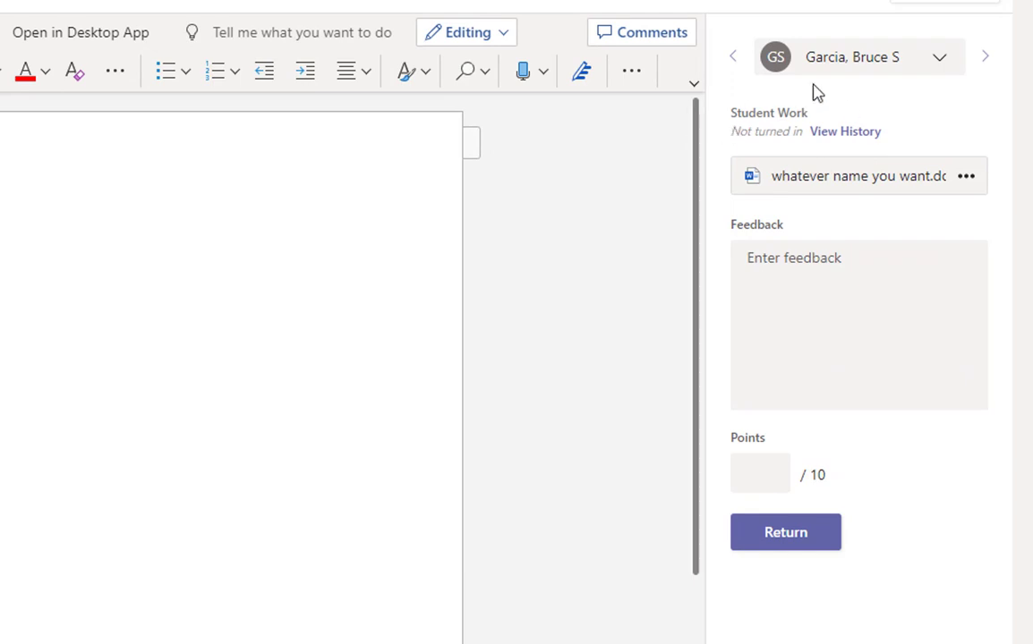
# Look at the list of students to grade and review the current student's submission history
pyautogui.click(862, 76)
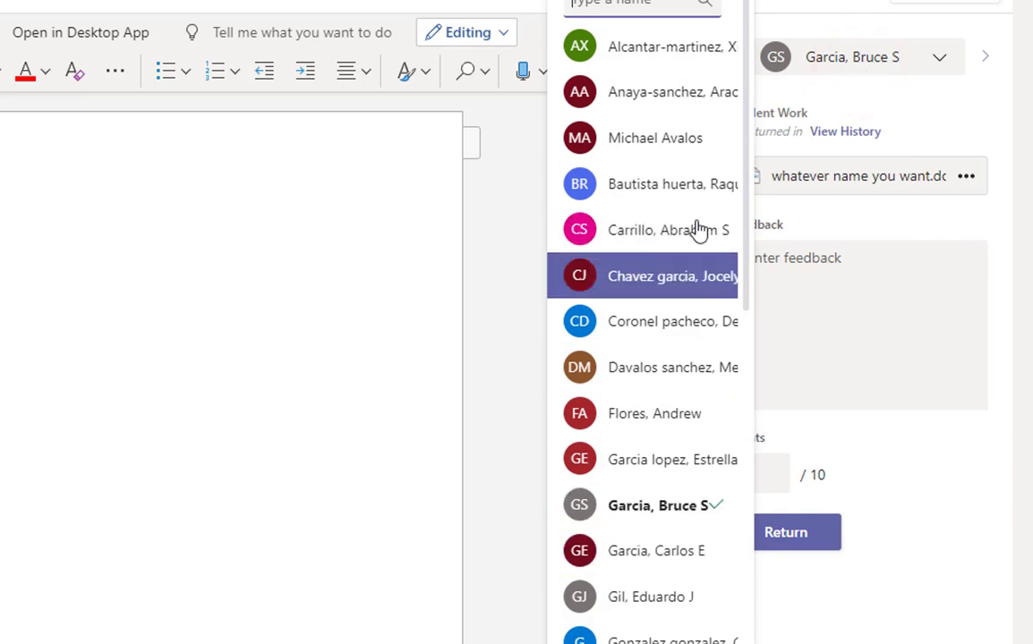
pyautogui.click(853, 108)
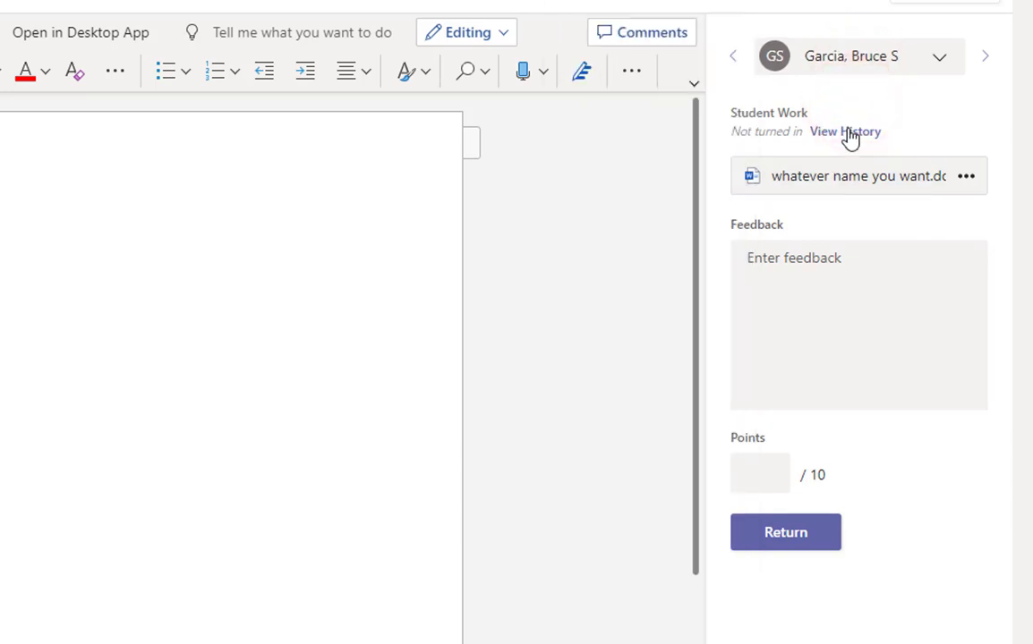
pyautogui.click(848, 133)
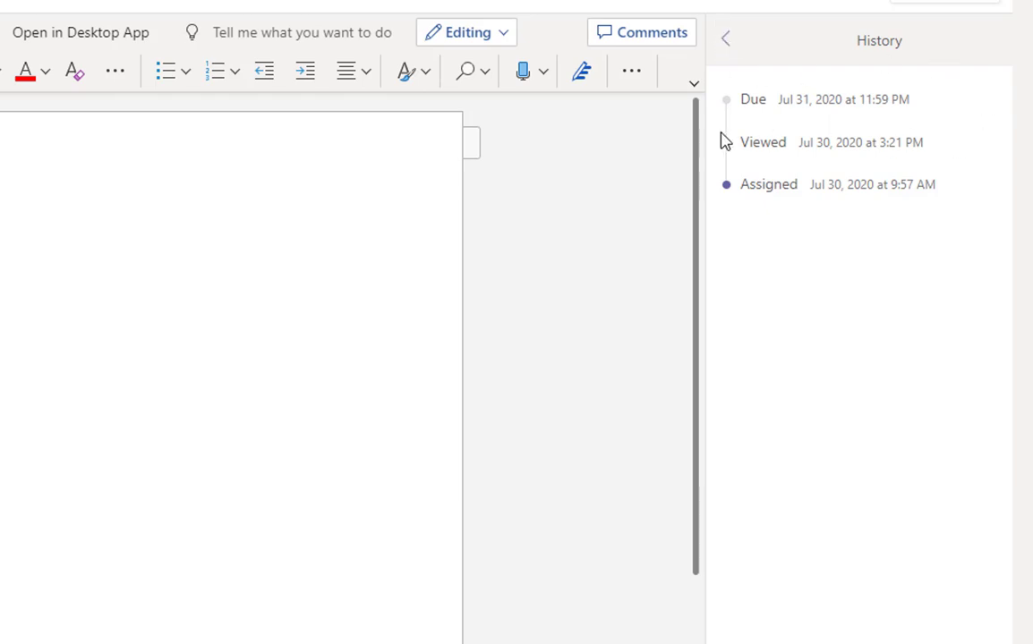
pyautogui.click(727, 42)
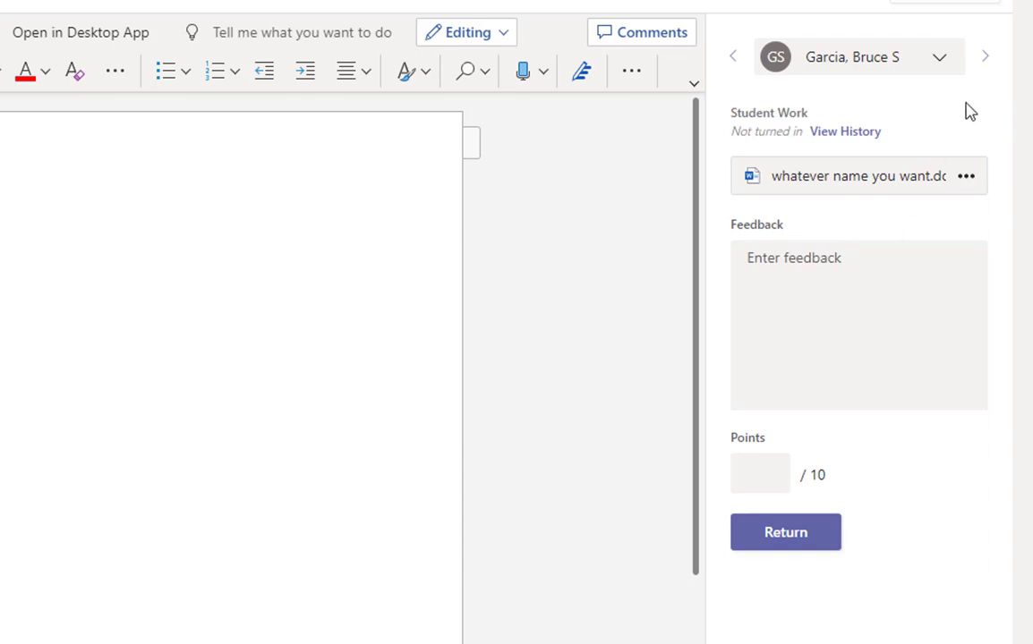
# Move on to the next student's work, Test.docx, and review its submission history
pyautogui.click(992, 57)
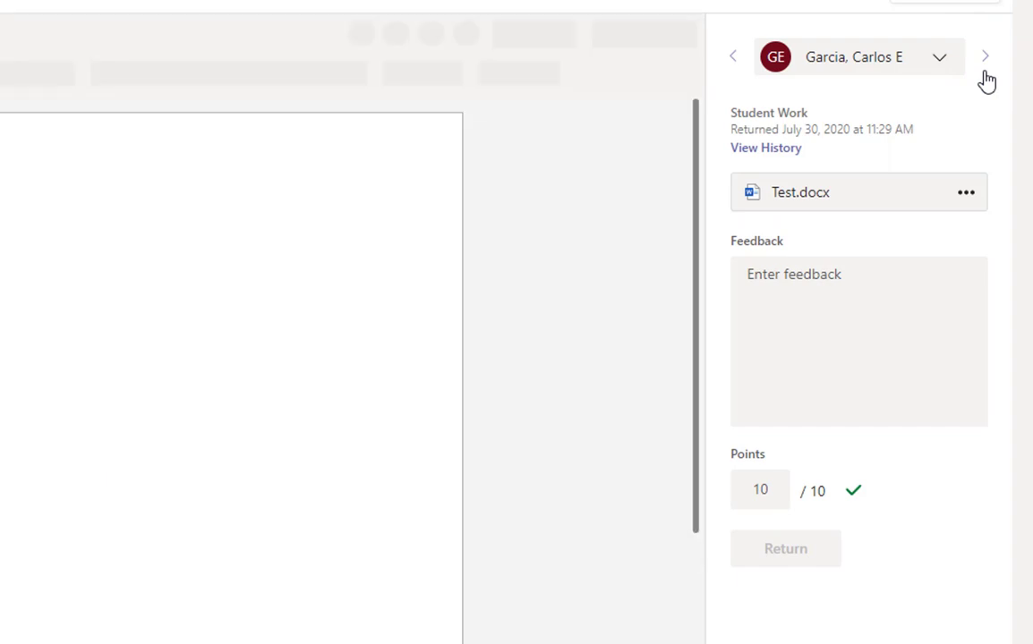
pyautogui.click(775, 150)
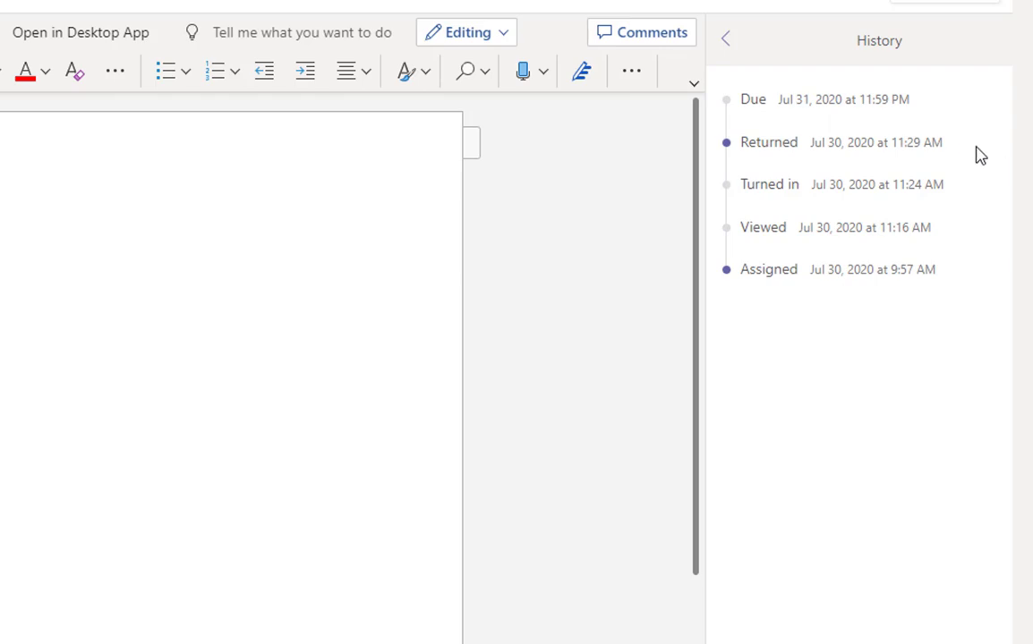
pyautogui.click(724, 40)
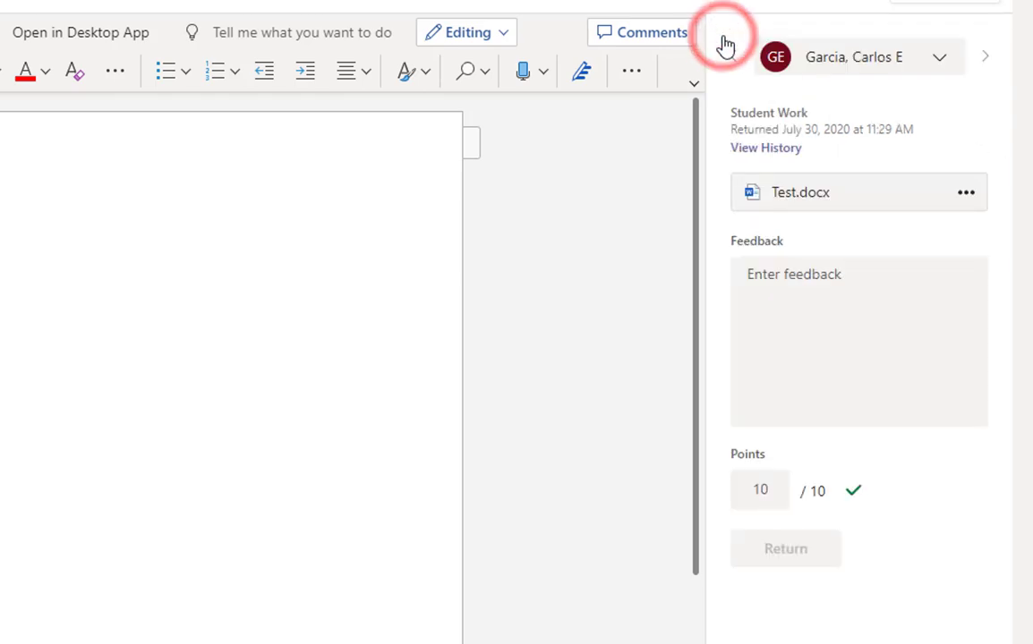
# Enter "feedbakck" as feedback on the student's Test.docx and return the work
pyautogui.click(820, 291)
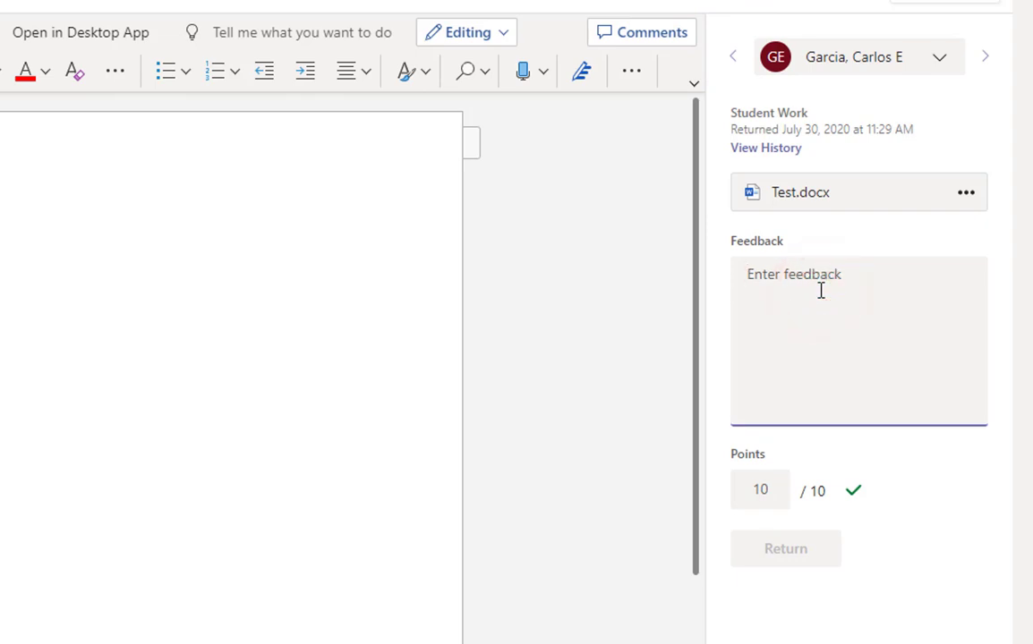
pyautogui.write('feedbakck')
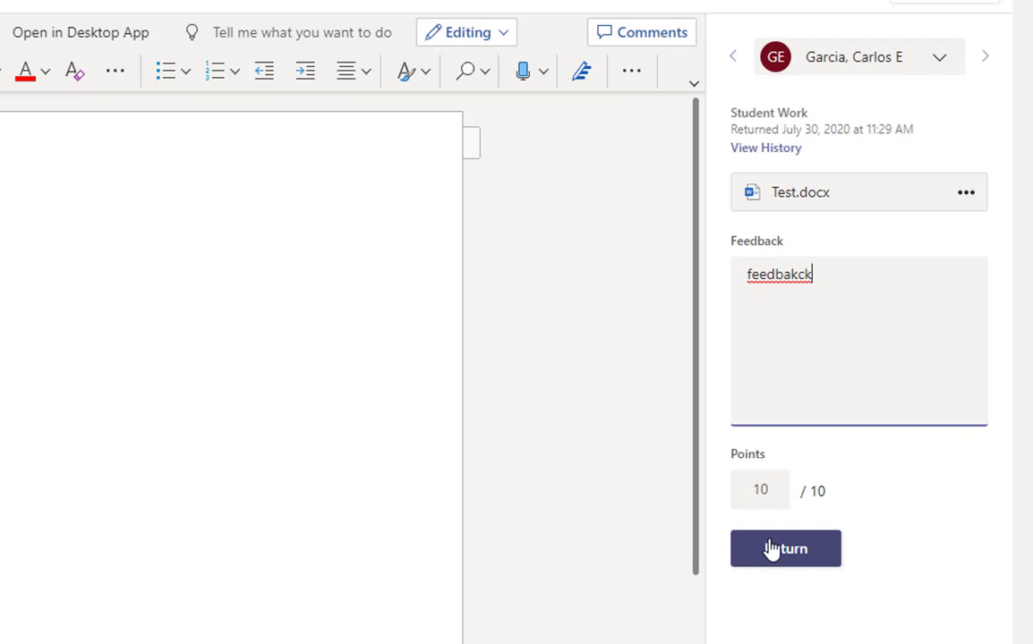
pyautogui.click(809, 567)
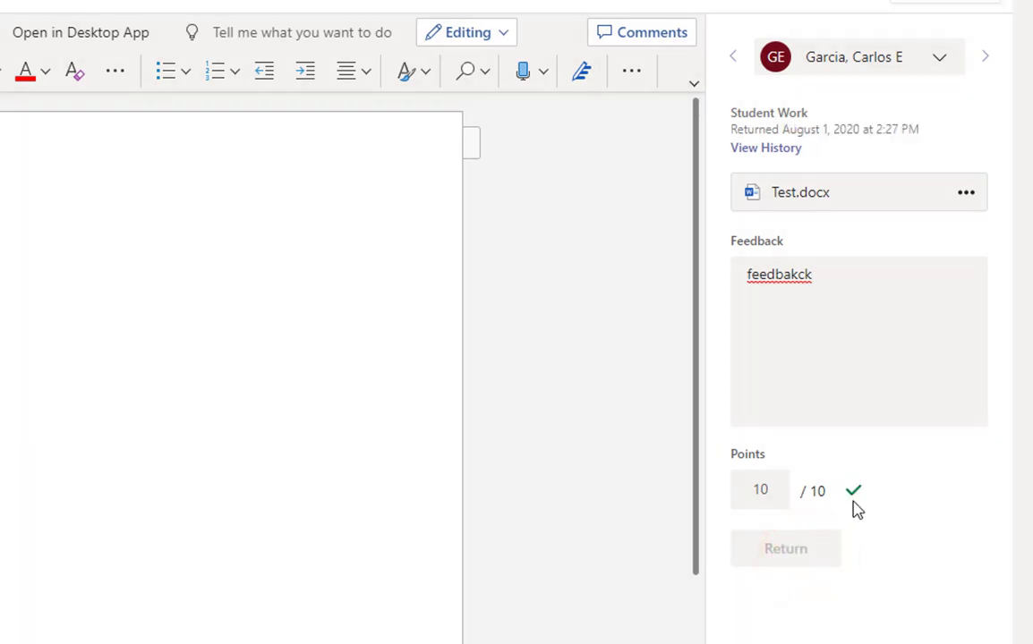
# Check the submission history of the returned Test.docx work
pyautogui.moveTo(855, 504)
pyautogui.click(762, 149)
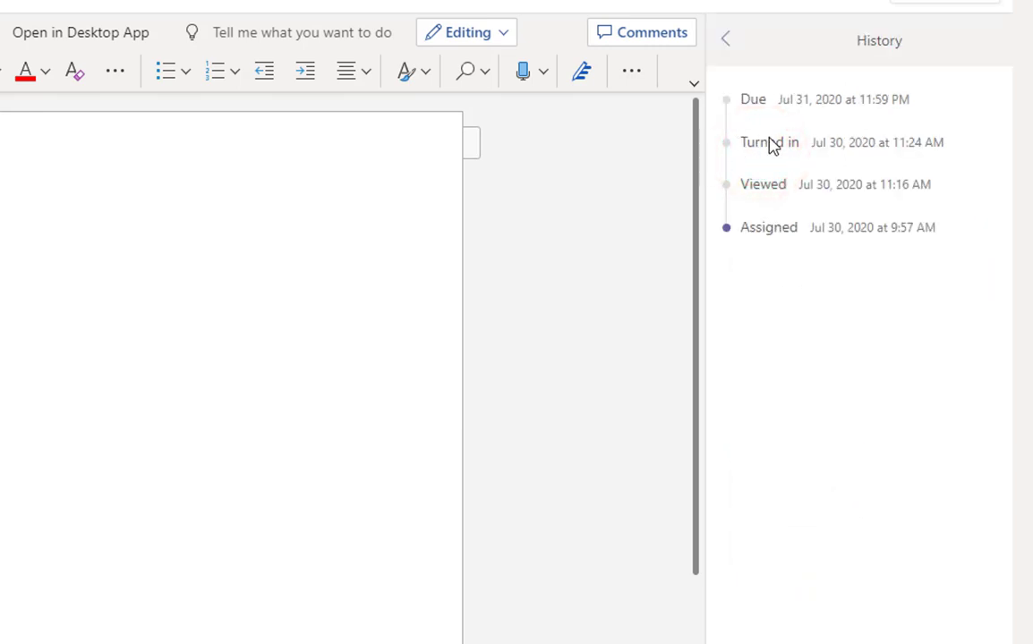
pyautogui.click(725, 40)
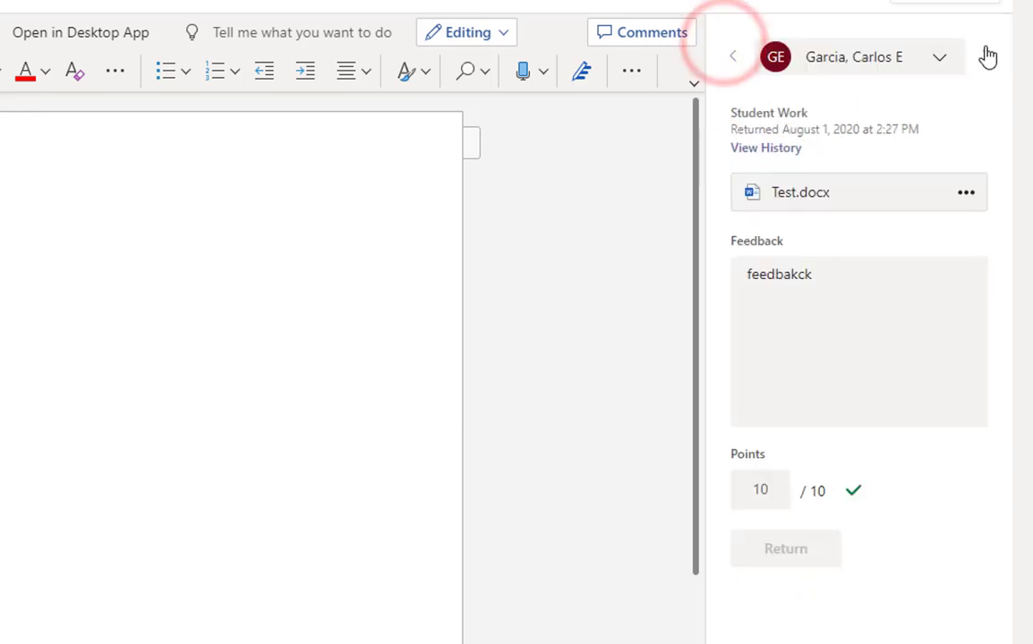
# Go forward to the student who submitted Practice.docx and give the work 10 points
pyautogui.click(979, 55)
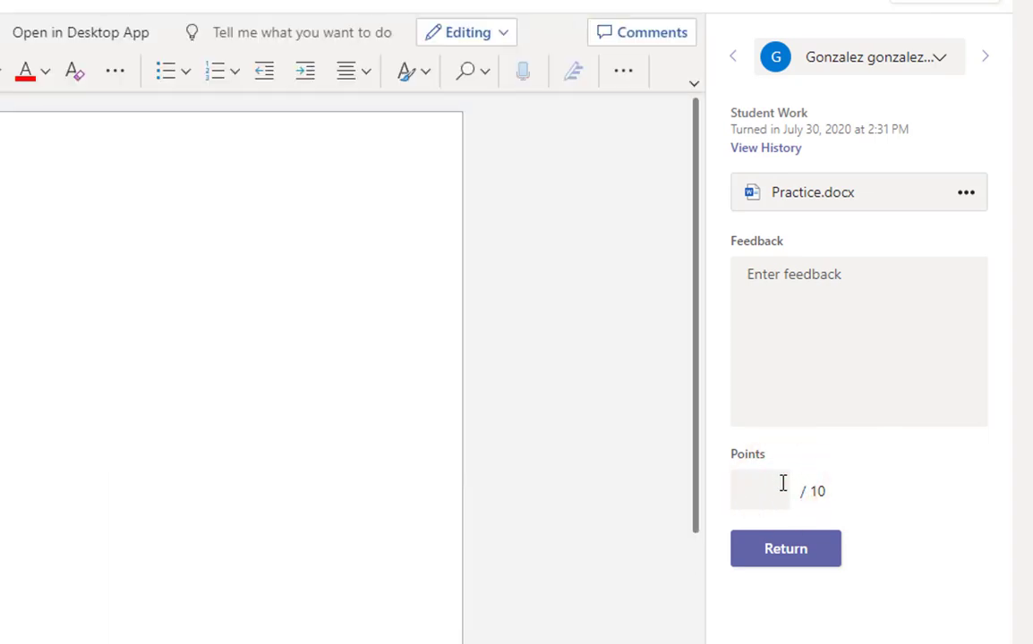
pyautogui.click(772, 484)
pyautogui.write('10')
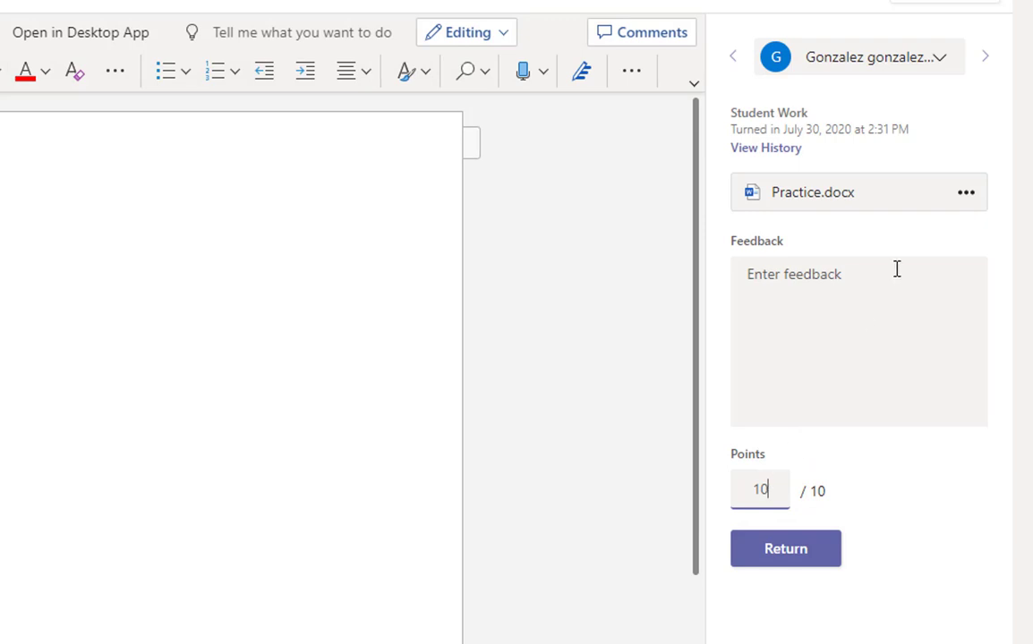
# Advance to the student right after the hi.docx submission, give 10 points and continue to the next student
pyautogui.click(984, 57)
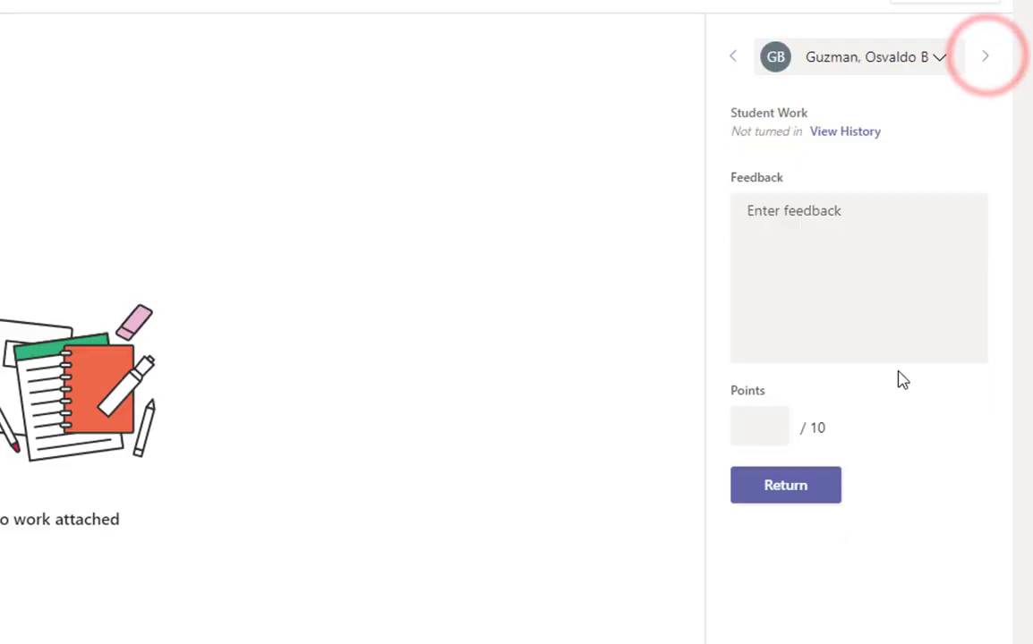
pyautogui.click(985, 61)
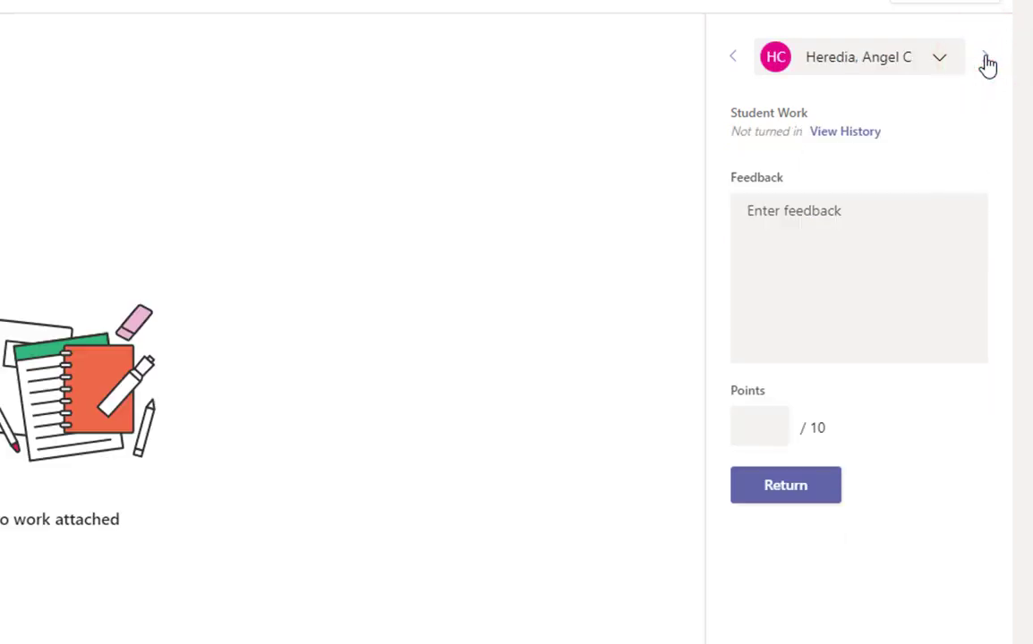
pyautogui.click(985, 59)
pyautogui.click(986, 59)
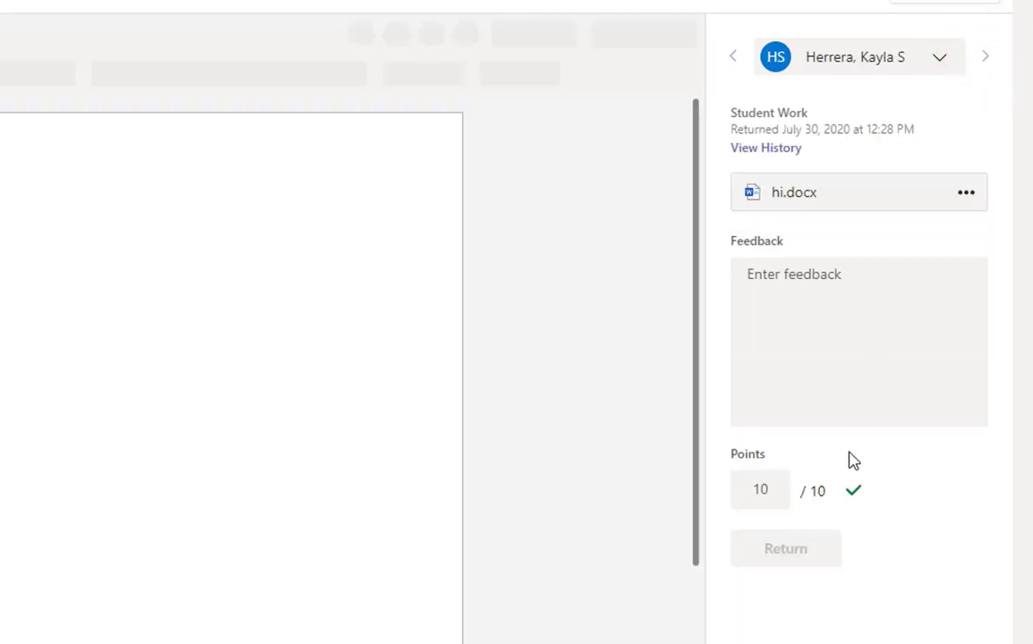
pyautogui.click(988, 61)
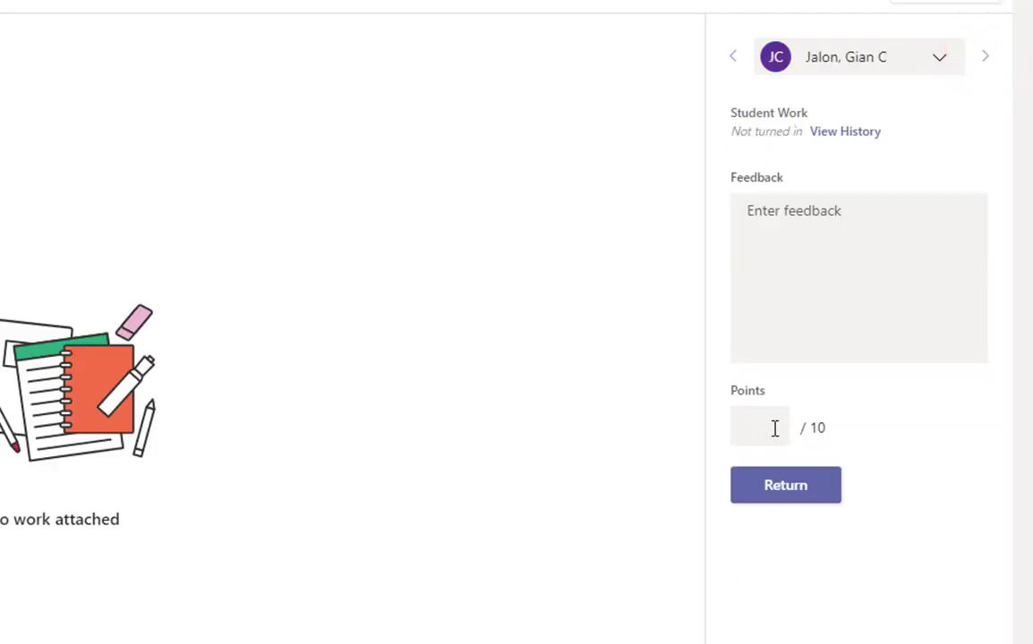
pyautogui.click(775, 429)
pyautogui.write('10')
pyautogui.click(984, 59)
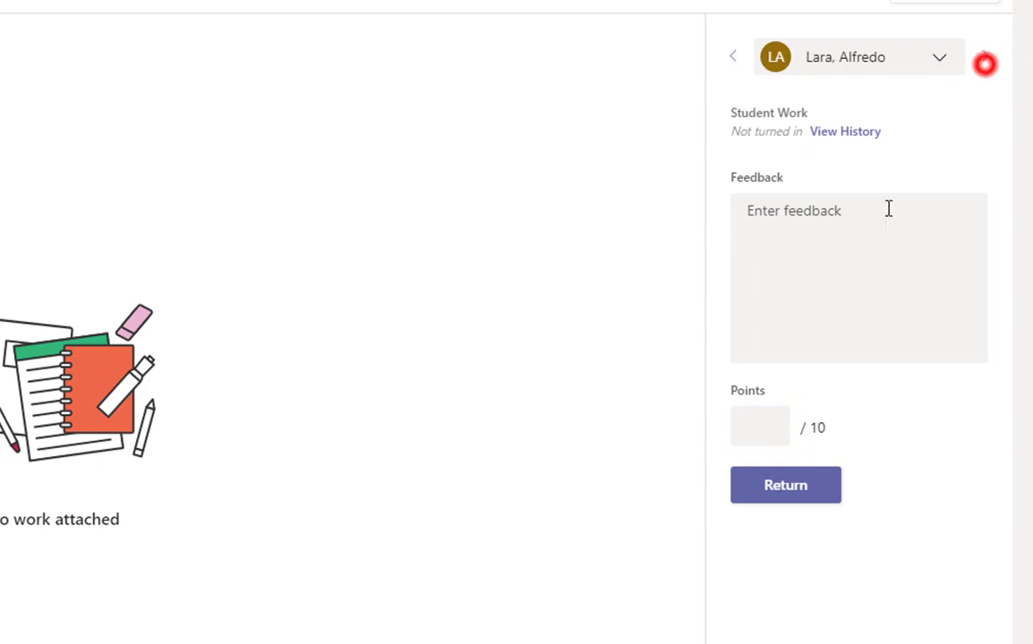
# Give the current student 10 points and the next student 8 points, and advance to the w3535.docx submission
pyautogui.click(769, 430)
pyautogui.write('10')
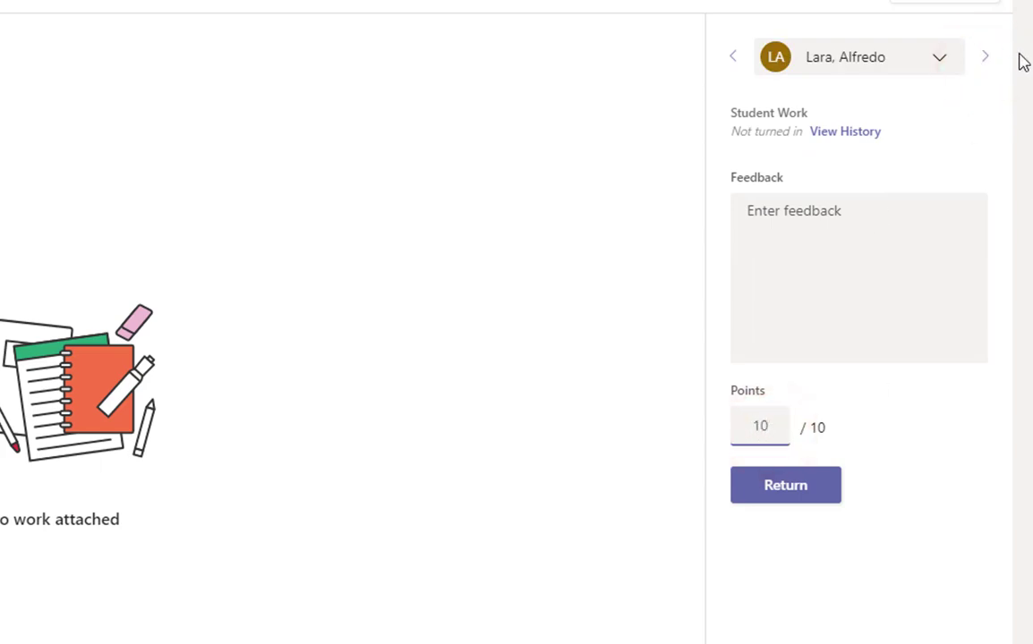
pyautogui.click(985, 57)
pyautogui.click(767, 428)
pyautogui.write('85')
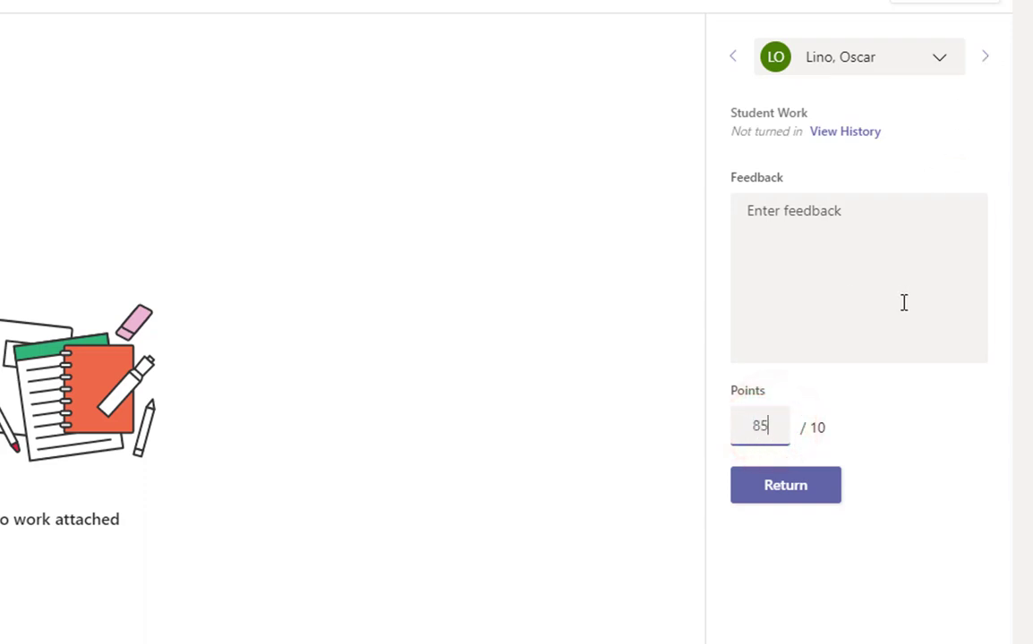
pyautogui.click(984, 57)
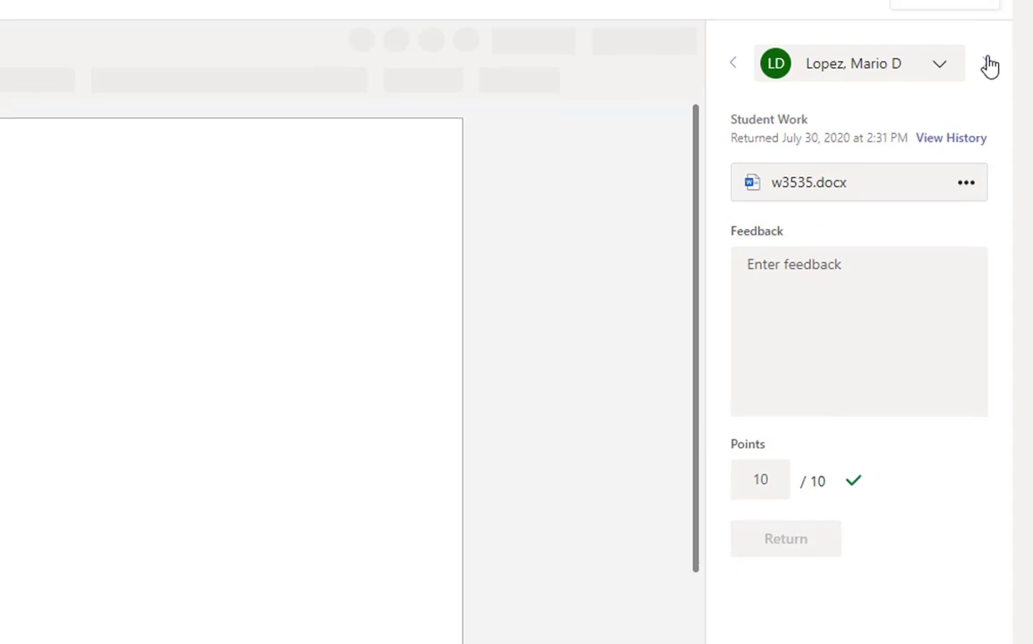
# Skip the already returned w3535.docx work, give the following two students 10 points each, and close the student work view
pyautogui.click(984, 57)
pyautogui.click(758, 488)
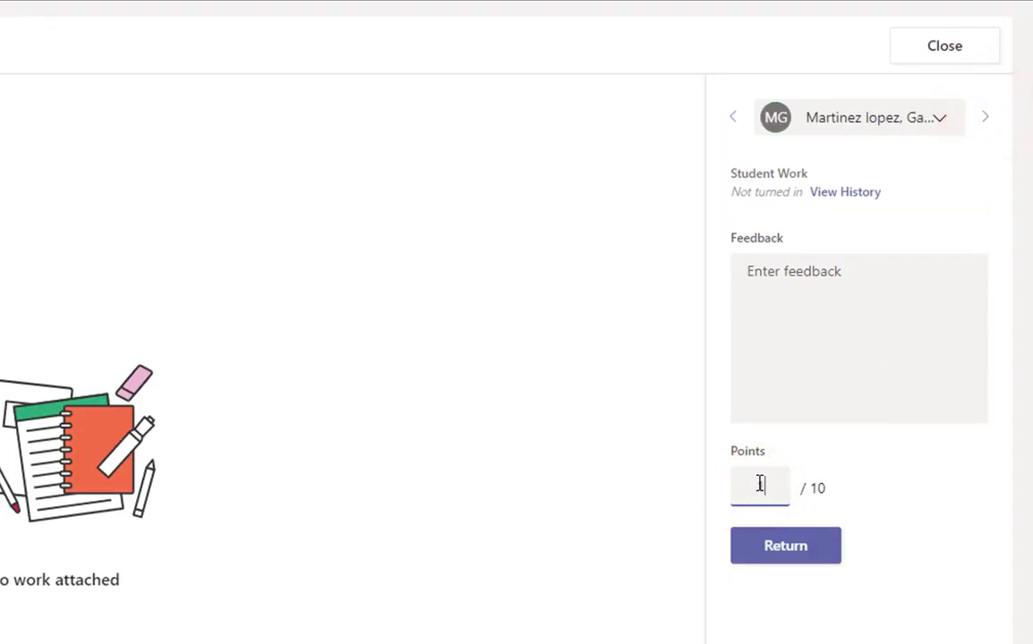
pyautogui.click(984, 117)
pyautogui.click(769, 482)
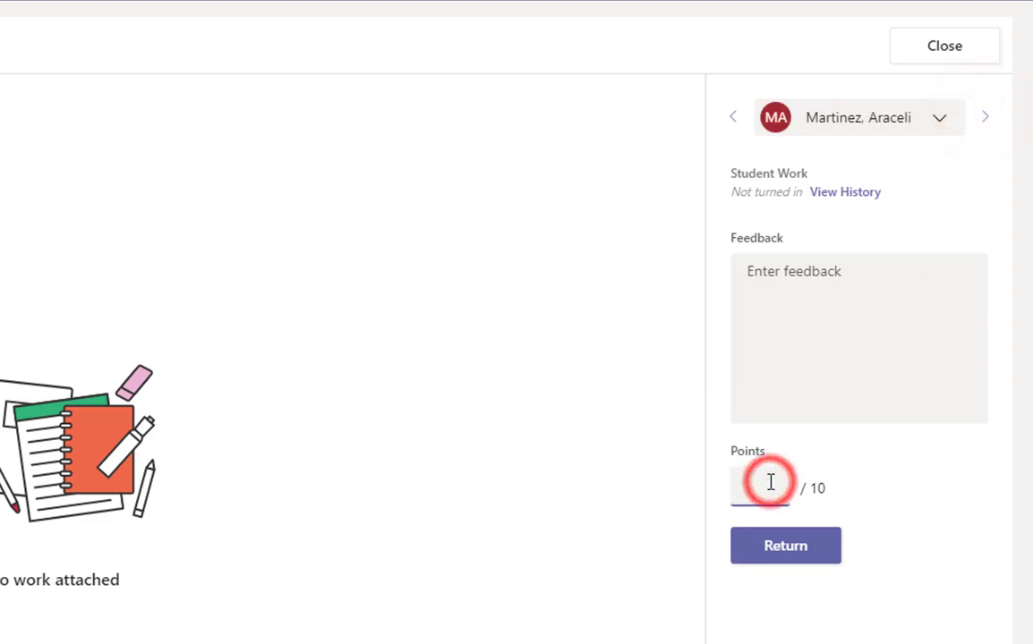
pyautogui.write('10')
pyautogui.click(986, 117)
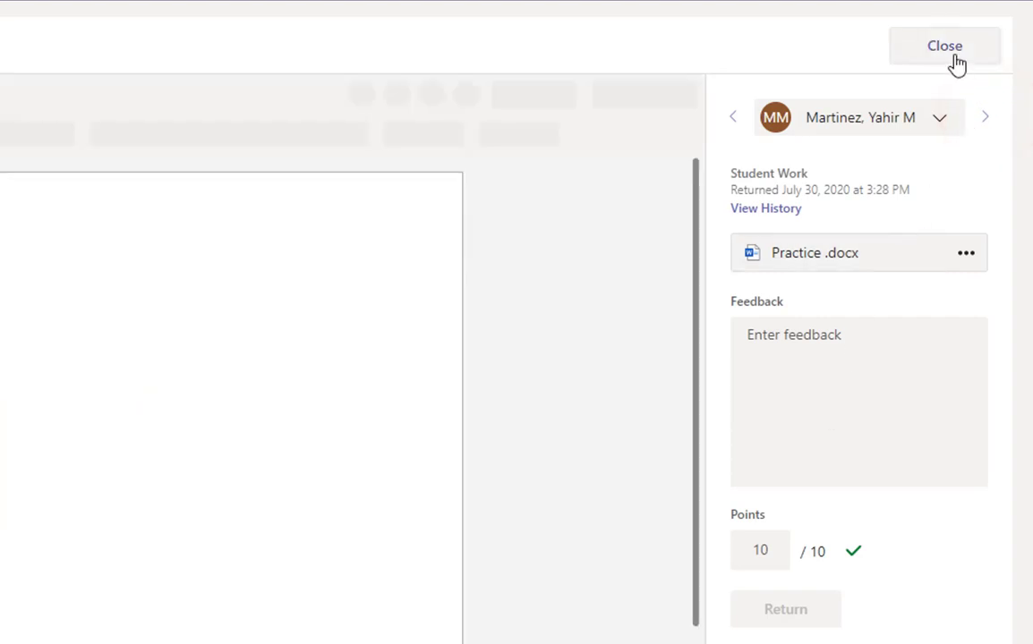
pyautogui.click(956, 63)
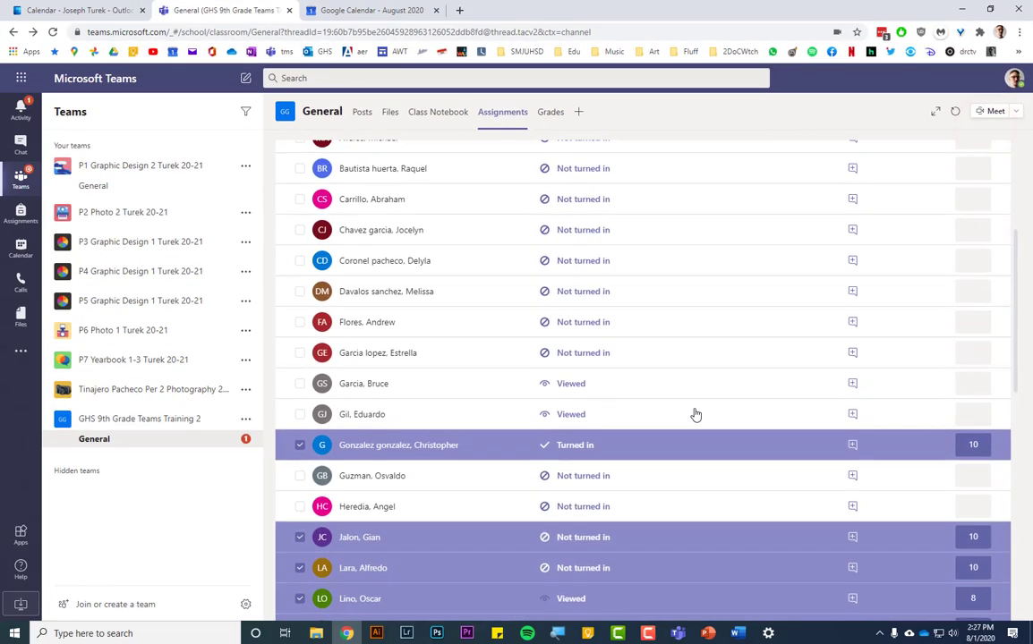
# Open the turned-in apxdp.docx work from the To grade list, give it 10 points and advance to the next student
pyautogui.scroll(-2, 694, 414)
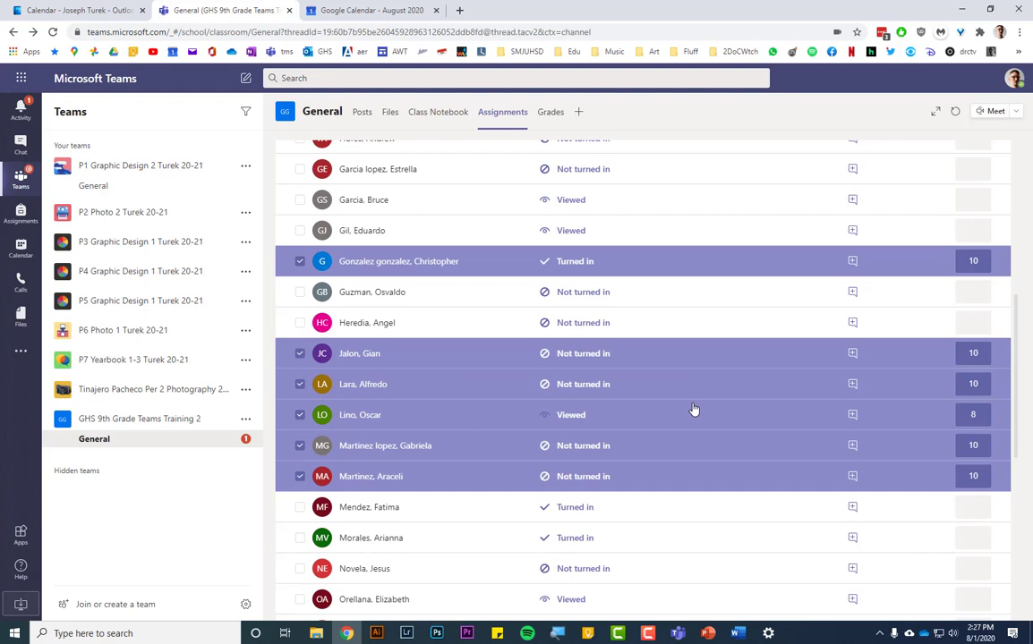
pyautogui.scroll(-3, 694, 409)
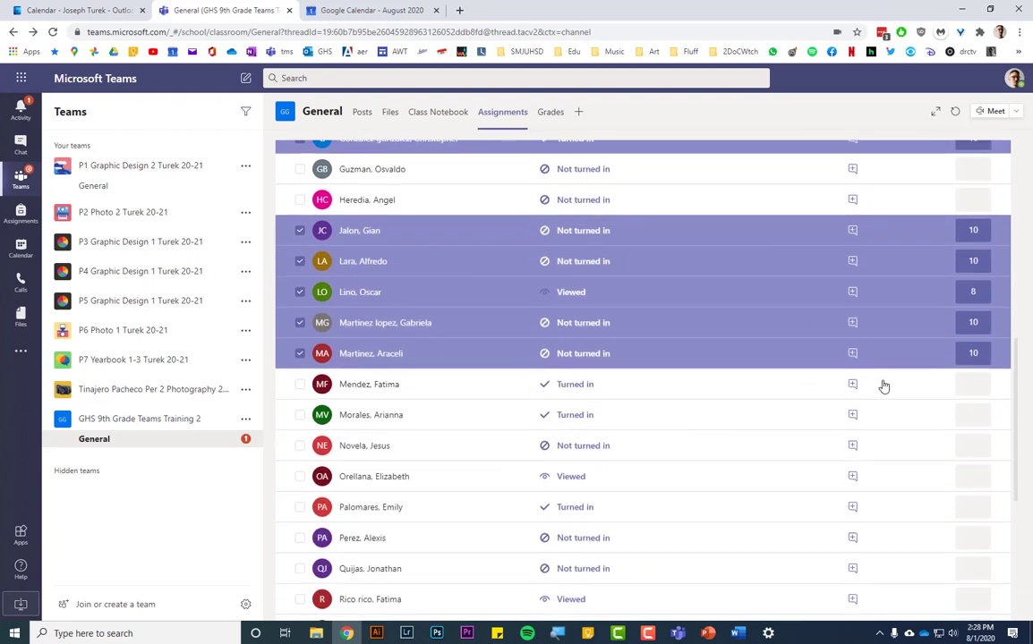
pyautogui.scroll(1, 884, 386)
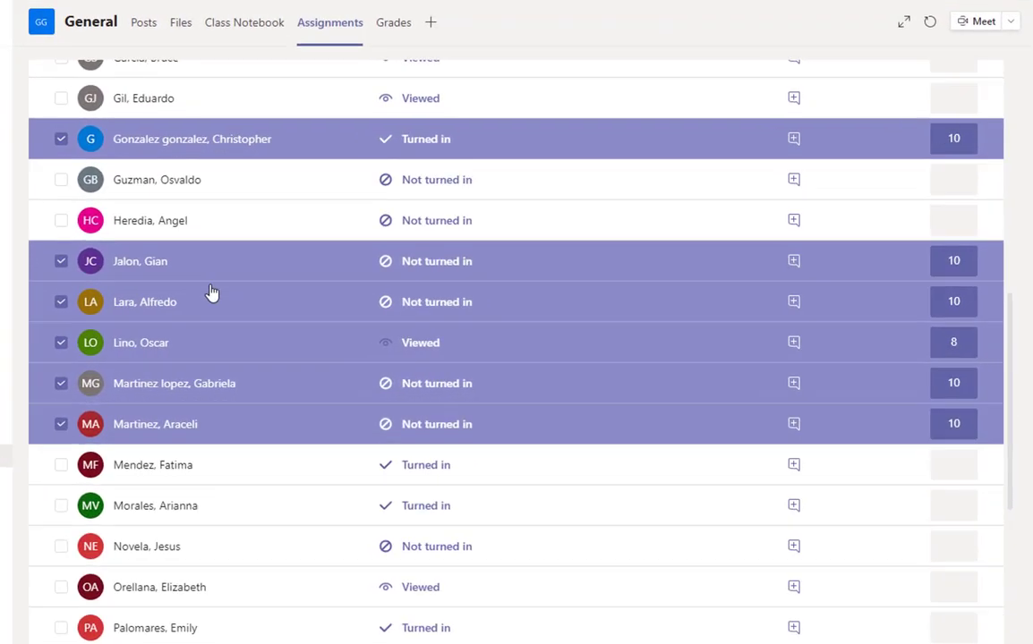
pyautogui.scroll(8, 832, 367)
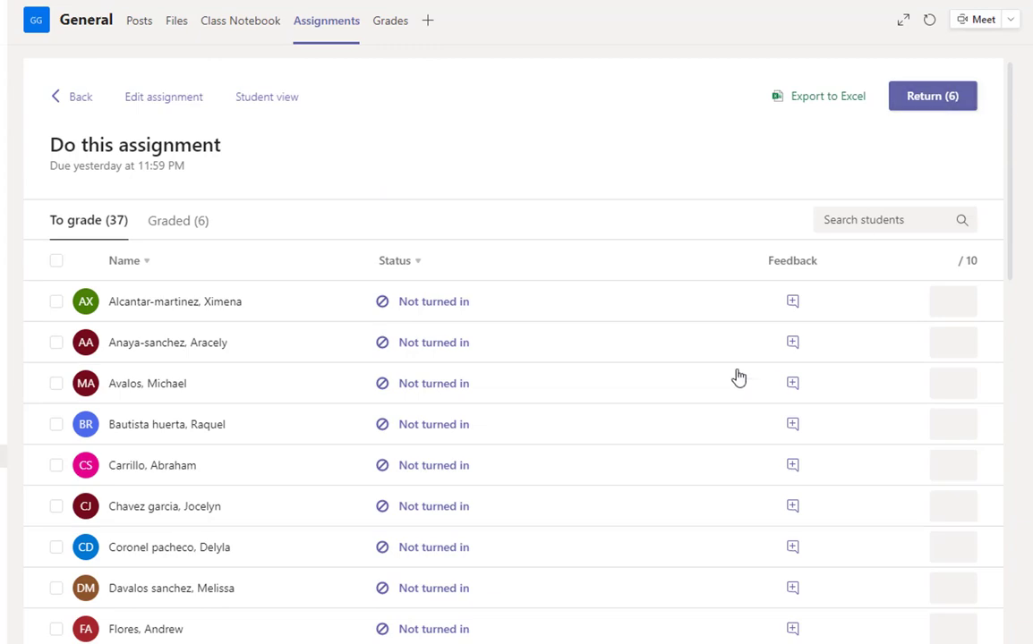
pyautogui.scroll(-9, 738, 376)
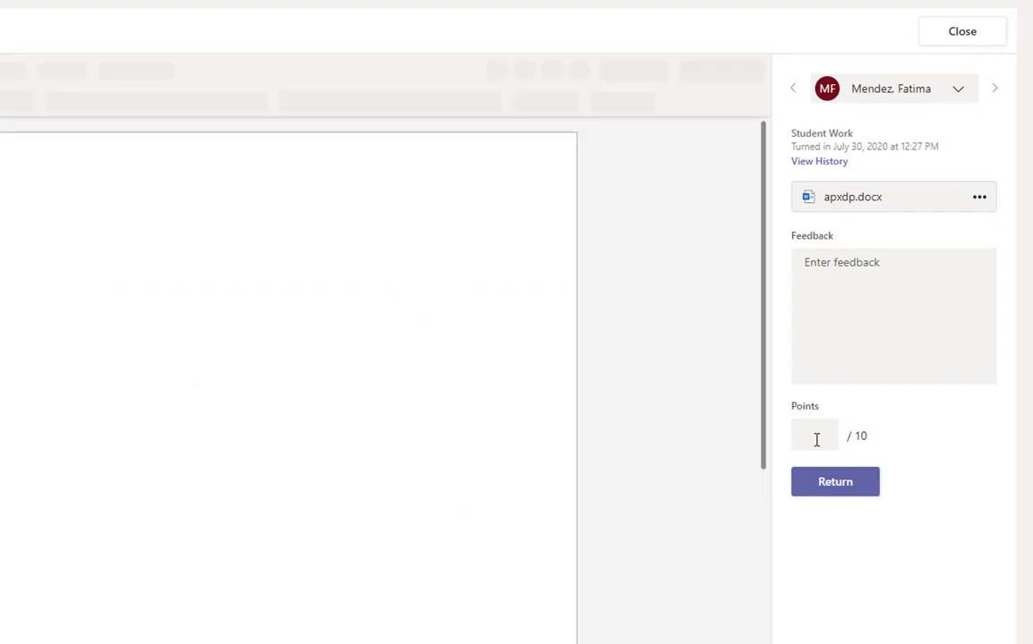
pyautogui.click(814, 438)
pyautogui.write('10')
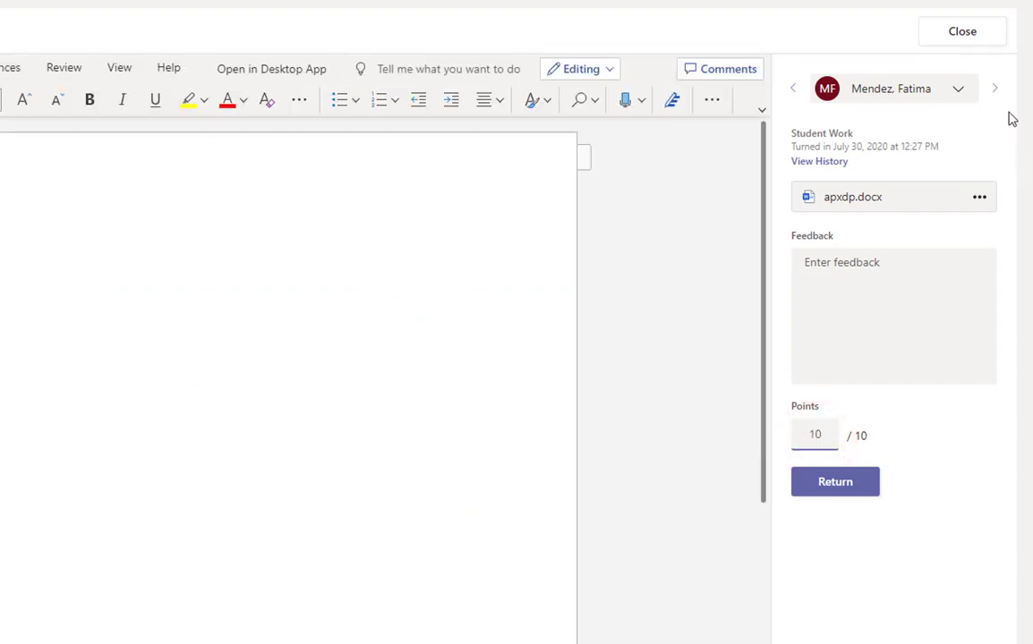
pyautogui.click(994, 88)
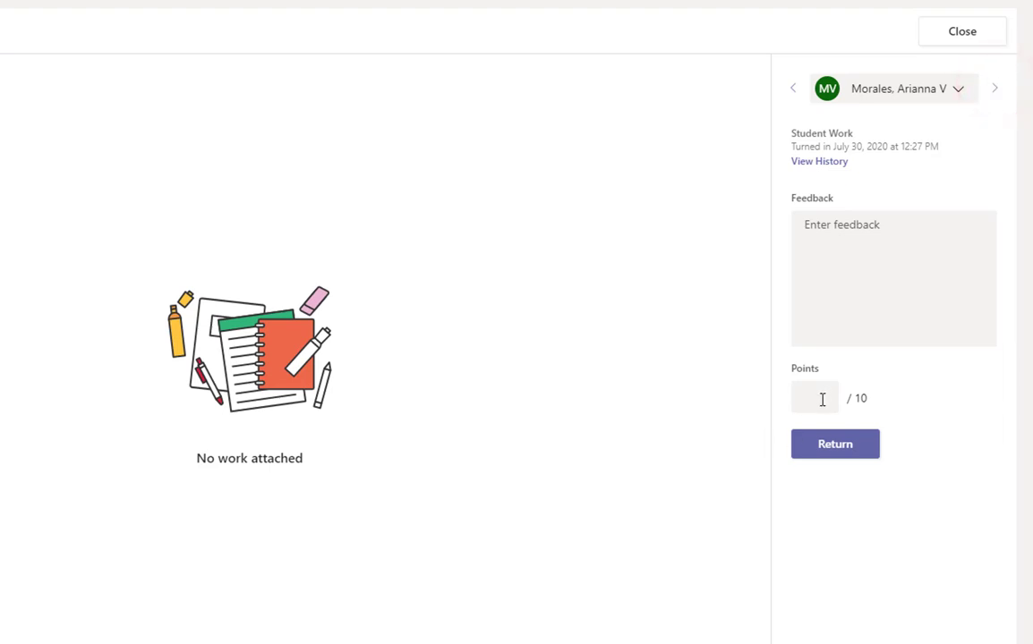
# Give 10 points to the student right after the apxdp.docx submission and to the following student, returning only the latter's work
pyautogui.click(818, 399)
pyautogui.write('10')
pyautogui.click(995, 88)
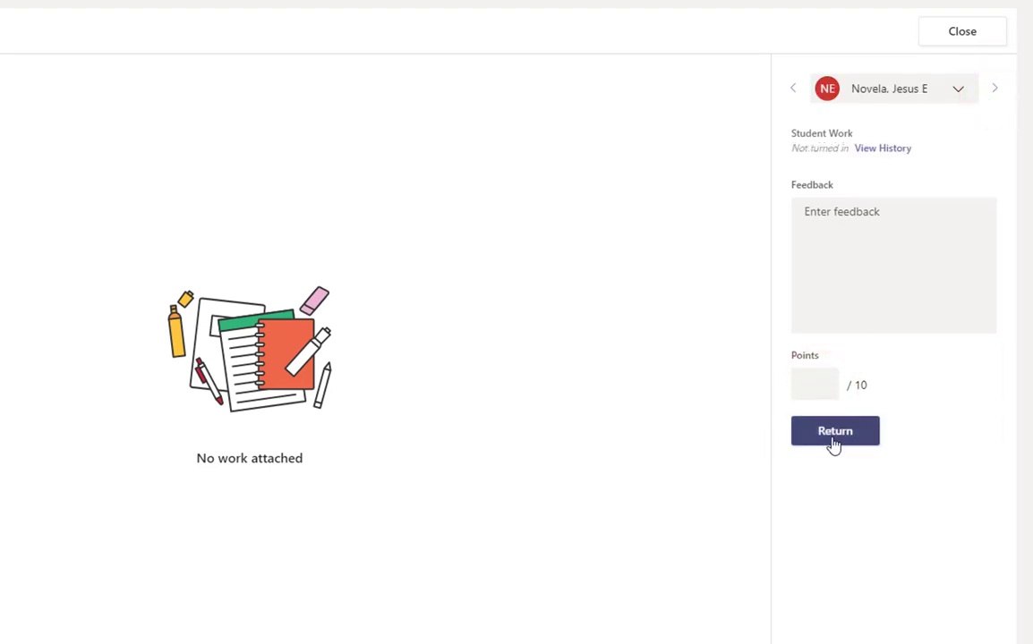
pyautogui.click(814, 390)
pyautogui.write('10')
pyautogui.click(826, 432)
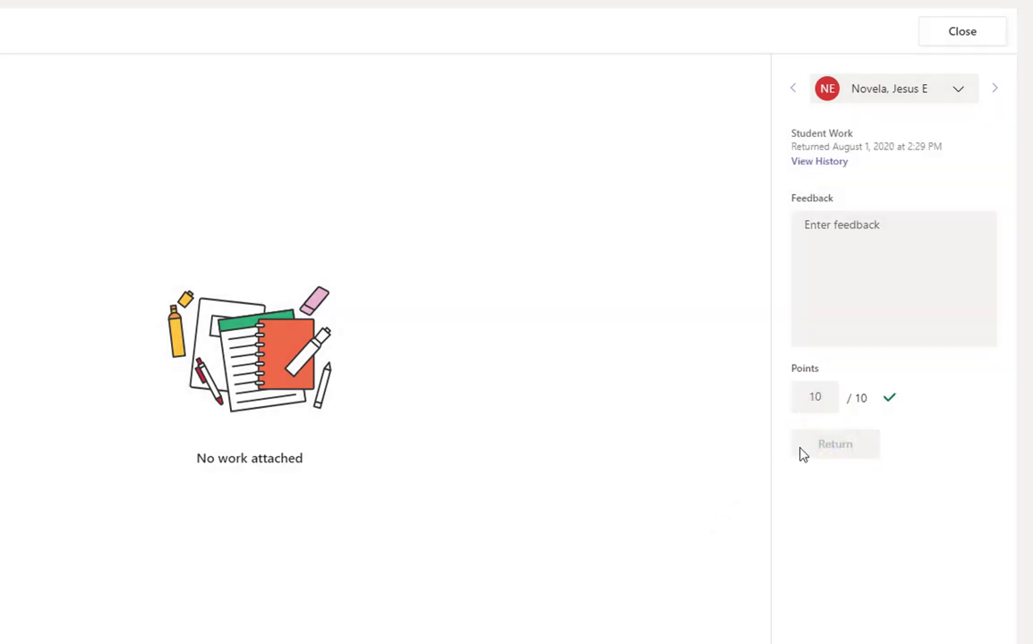
# Give 10 points each to the student right after the returned one and to the following turned-in Word document
pyautogui.click(996, 89)
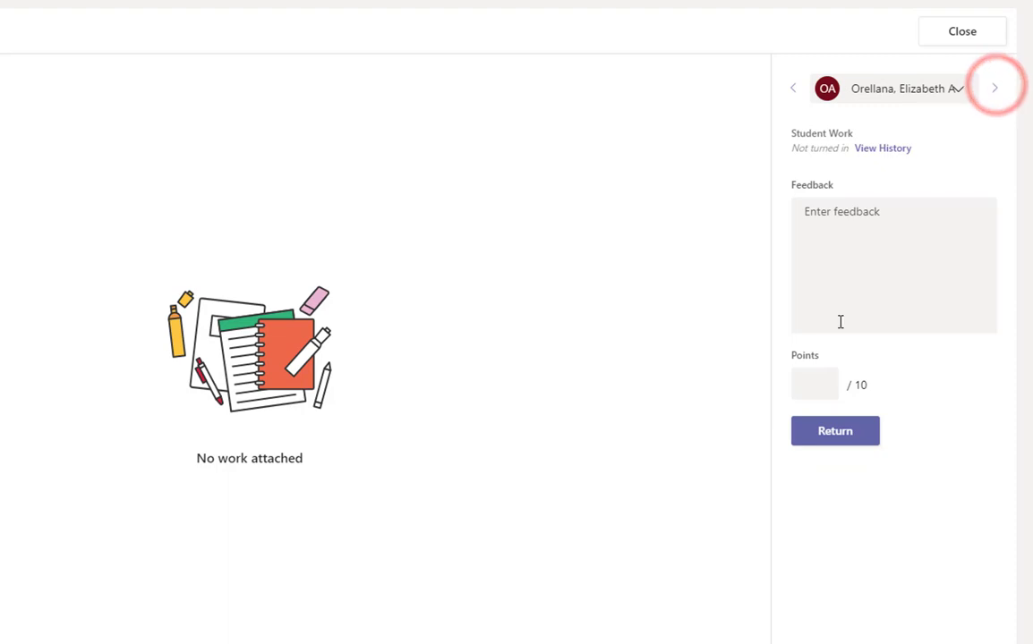
pyautogui.click(820, 385)
pyautogui.write('10')
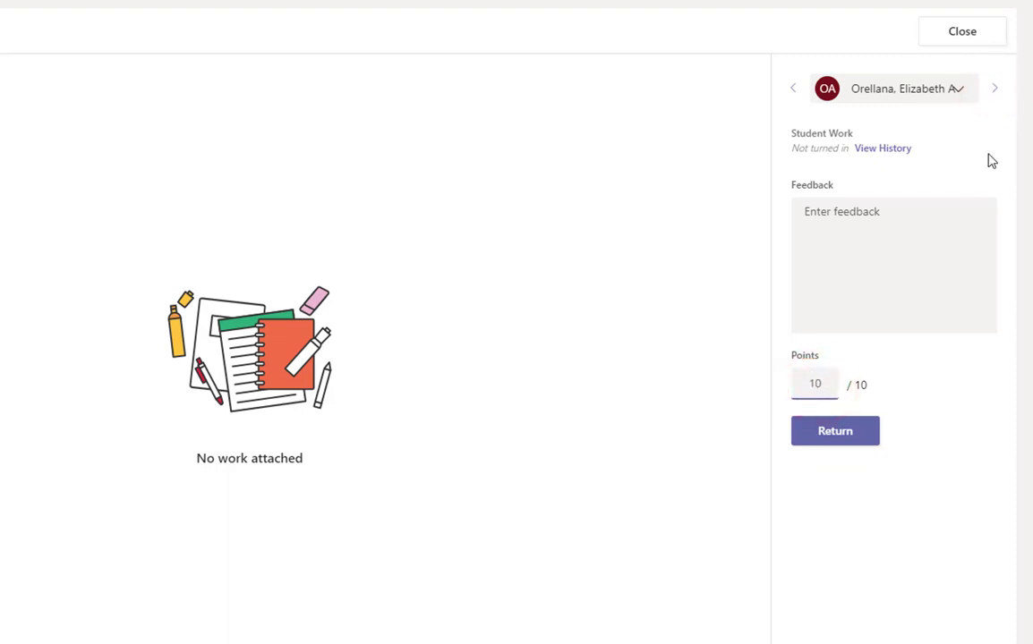
pyautogui.click(995, 89)
pyautogui.click(809, 430)
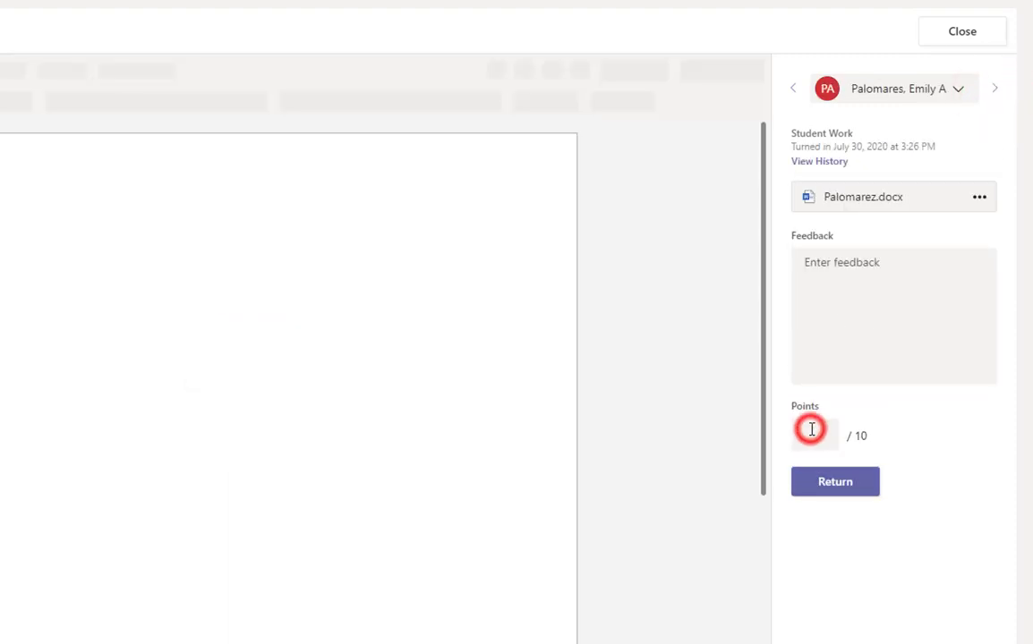
pyautogui.click(800, 433)
pyautogui.write('10')
# Give the next three students, through the paperr.docx submission, 10 points each and close the student work view
pyautogui.click(994, 89)
pyautogui.click(808, 381)
pyautogui.write('10')
pyautogui.click(994, 91)
pyautogui.click(806, 385)
pyautogui.write('10')
pyautogui.click(990, 92)
pyautogui.click(812, 421)
pyautogui.click(813, 423)
pyautogui.write('10')
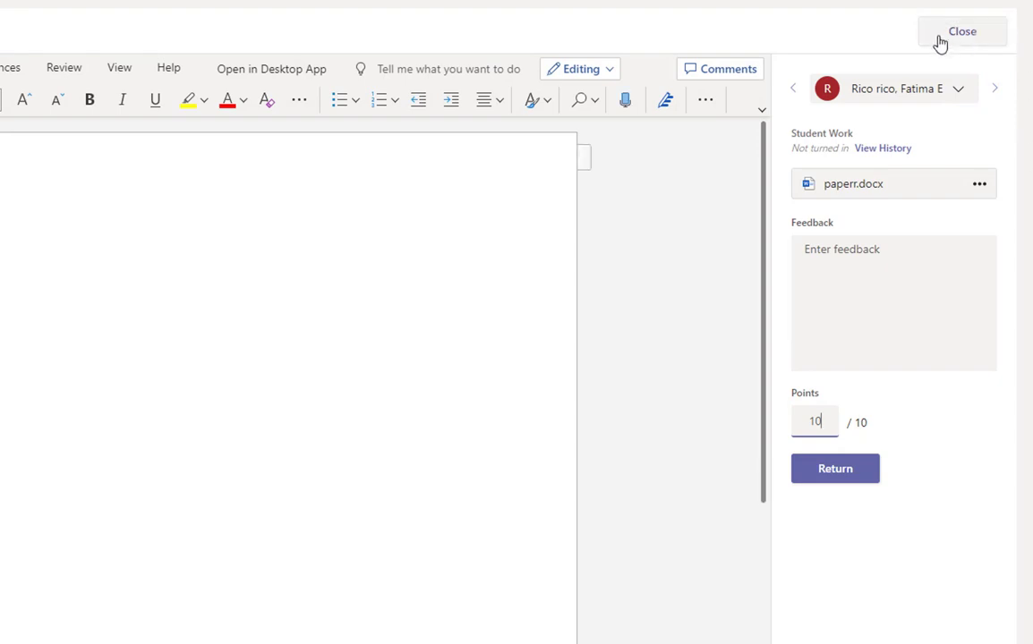
pyautogui.click(942, 35)
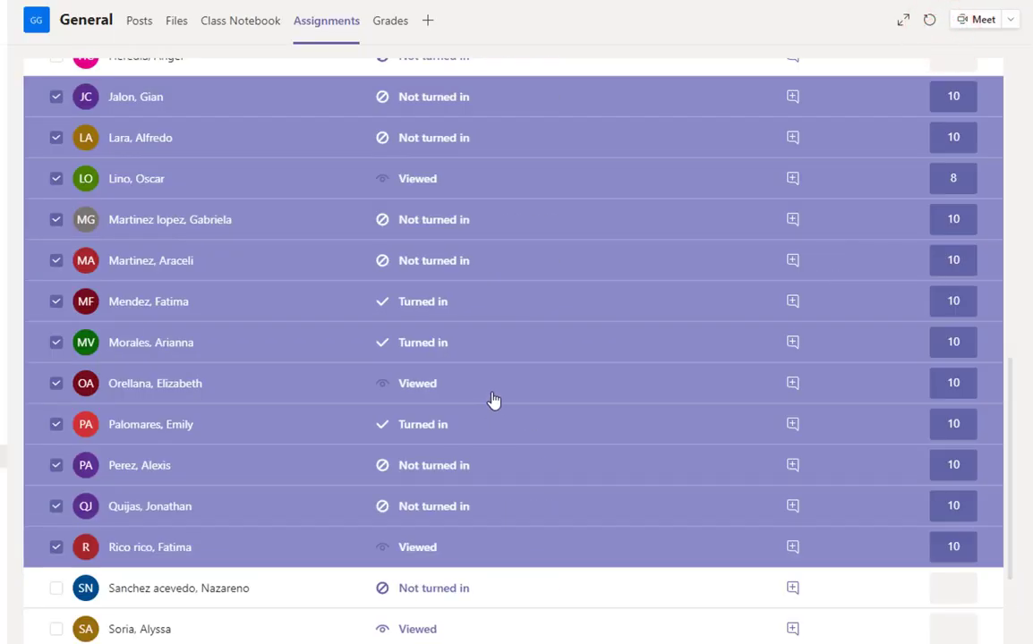
# Enter 10 points directly in the To grade list for the three remaining ungraded students with Turned in status
pyautogui.scroll(-2, 497, 407)
pyautogui.scroll(-2, 504, 409)
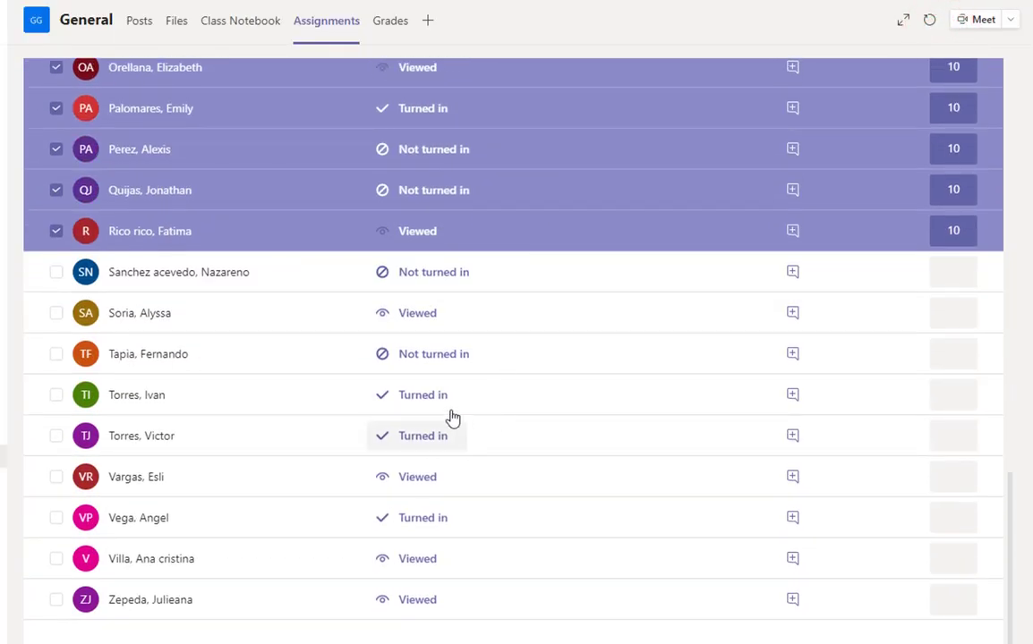
pyautogui.click(942, 399)
pyautogui.write('10')
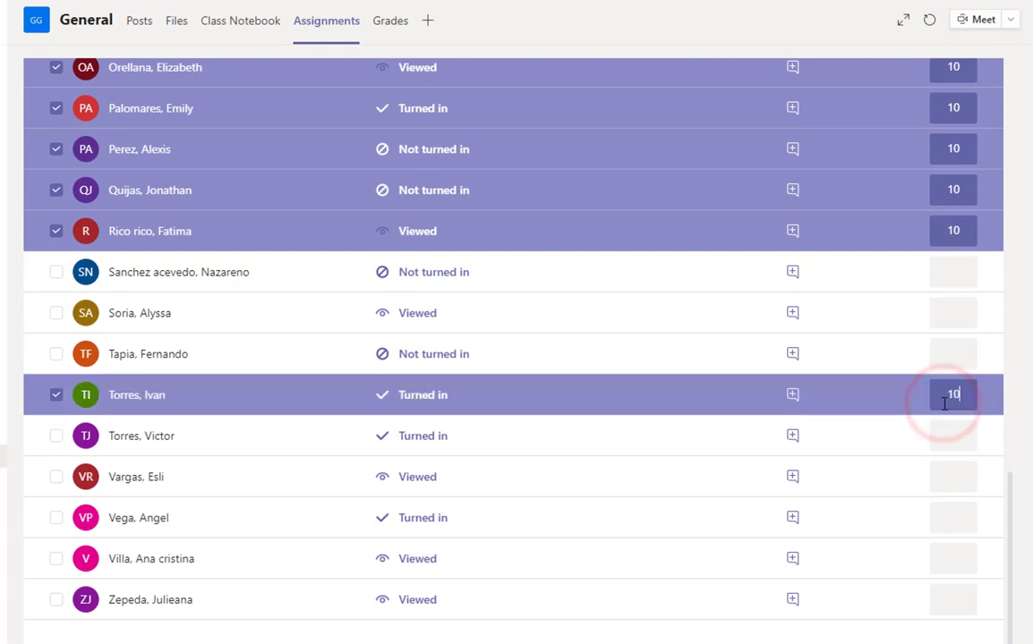
pyautogui.click(954, 437)
pyautogui.write('10')
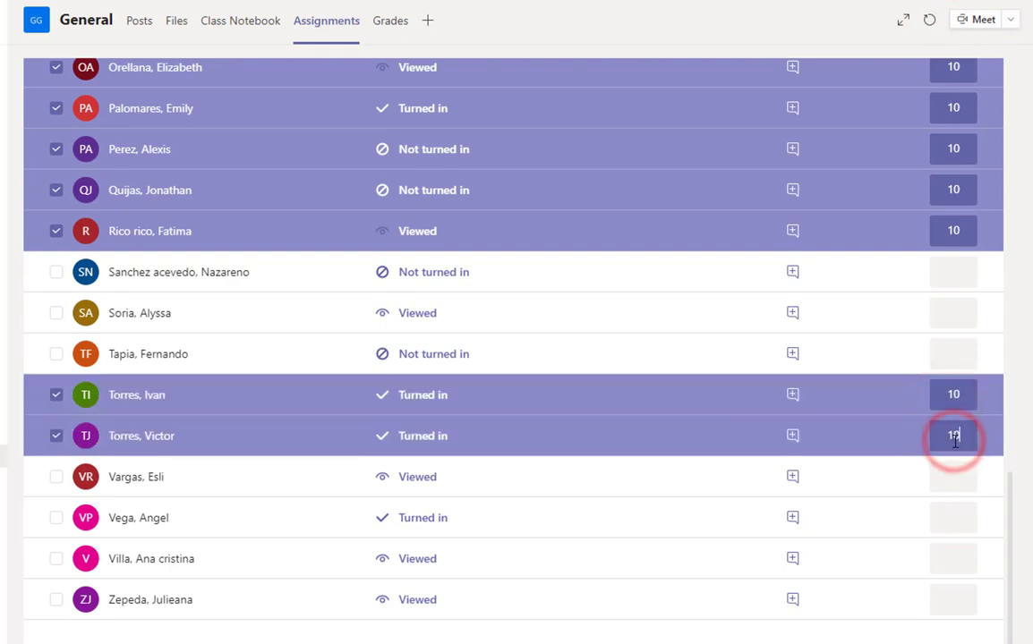
pyautogui.click(955, 526)
pyautogui.write('10')
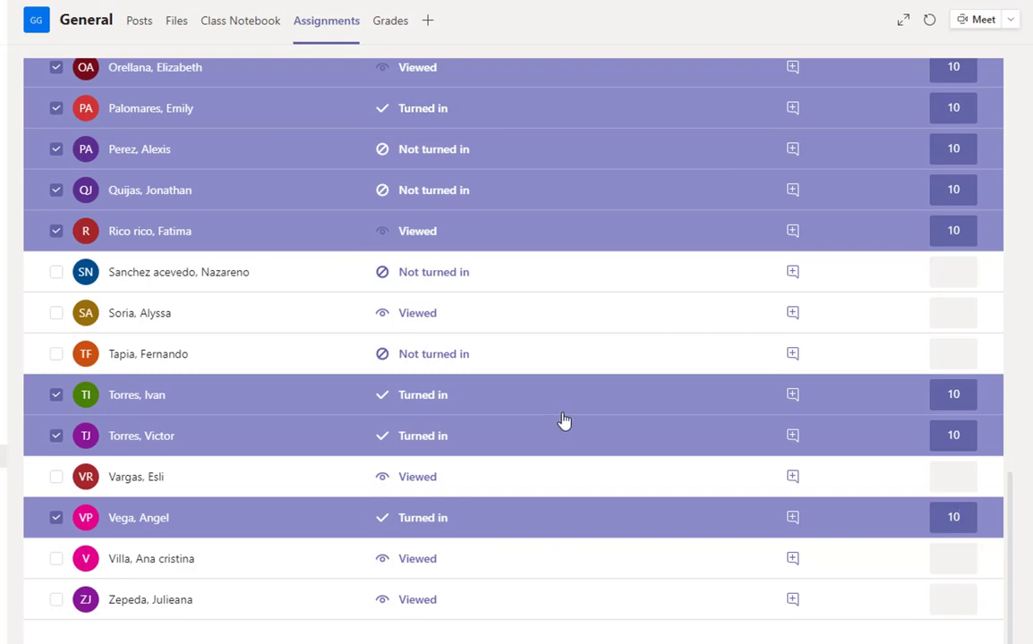
# Select every student in the To grade list of "Do this assignment" and return all their work at once
pyautogui.scroll(9, 484, 440)
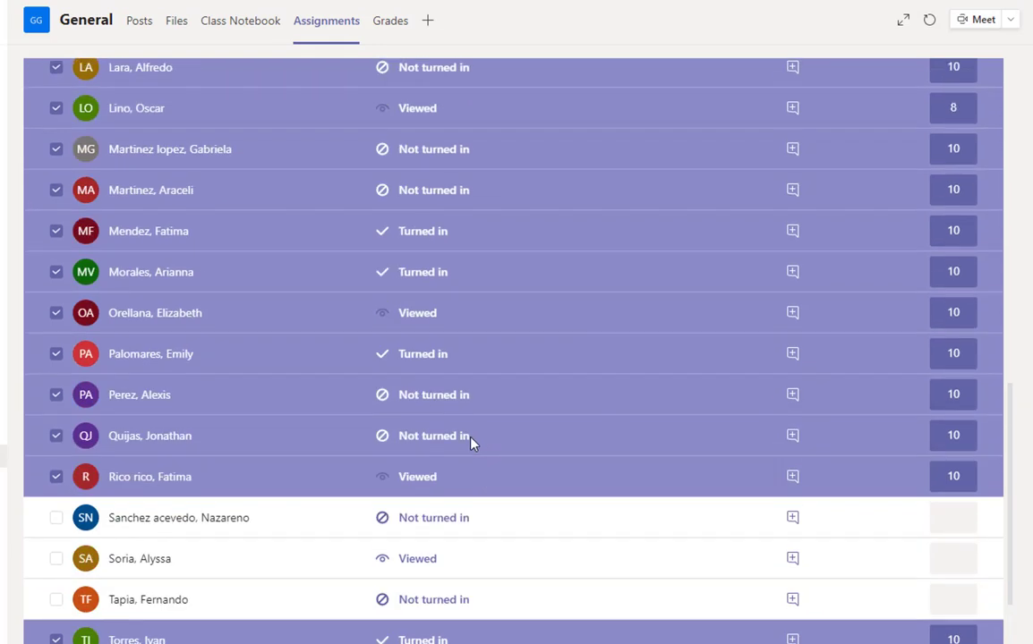
pyautogui.scroll(3, 467, 445)
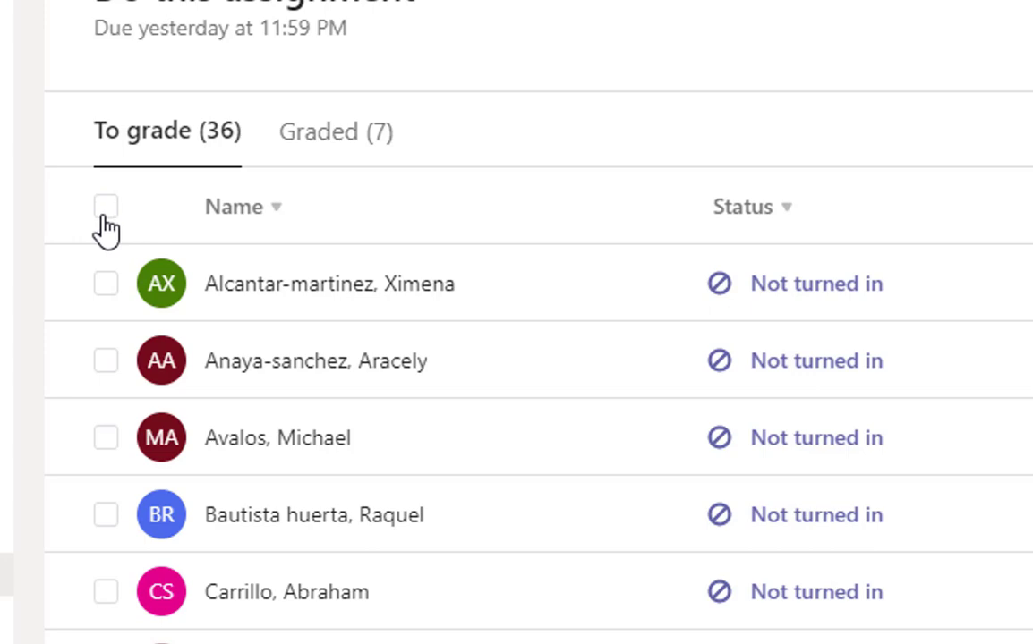
pyautogui.click(104, 213)
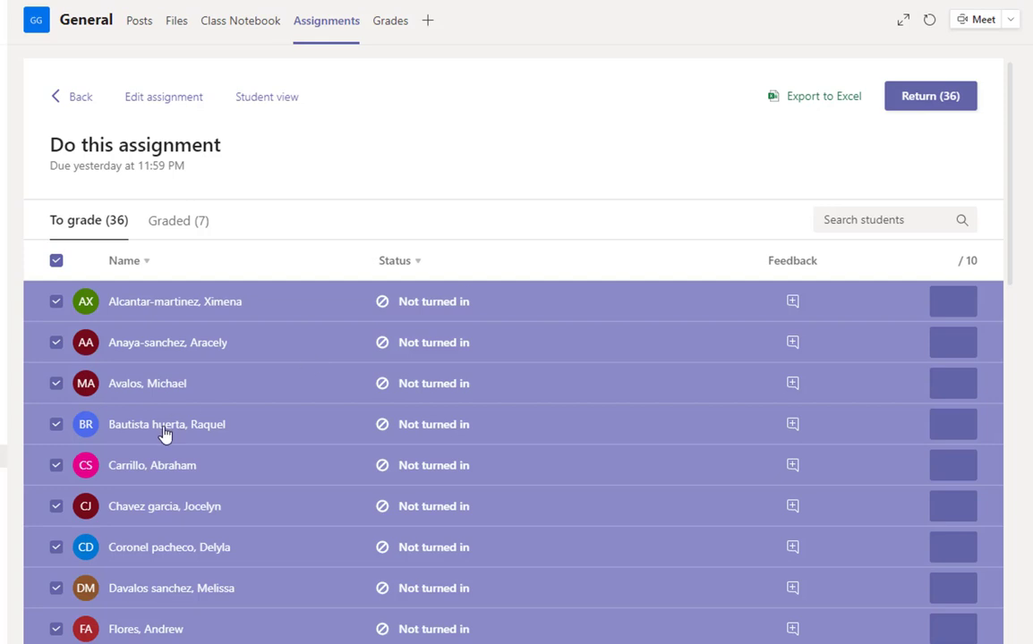
pyautogui.scroll(-3, 164, 433)
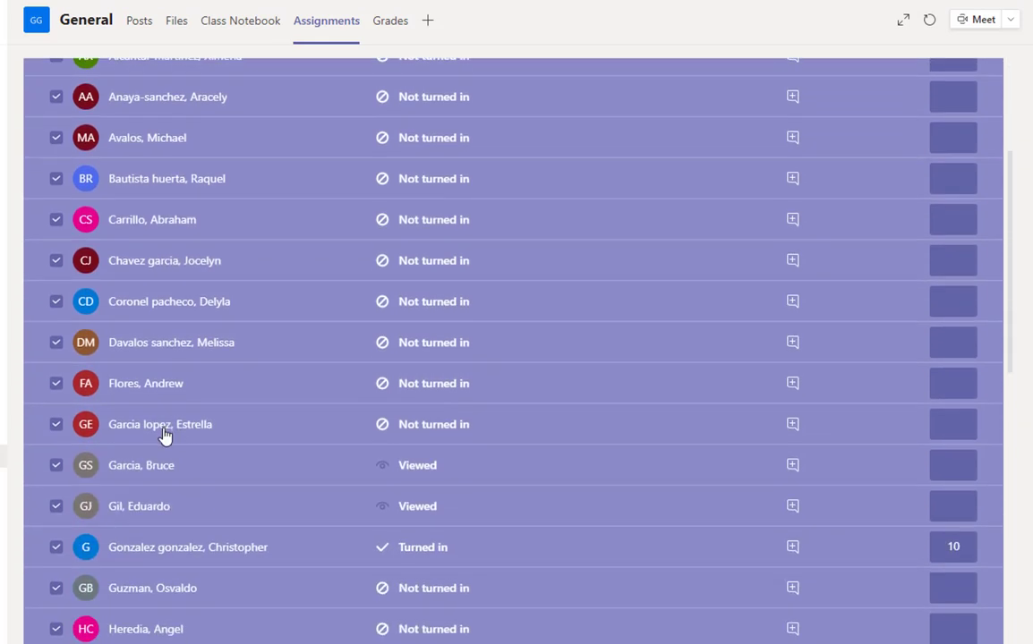
pyautogui.scroll(-2, 164, 436)
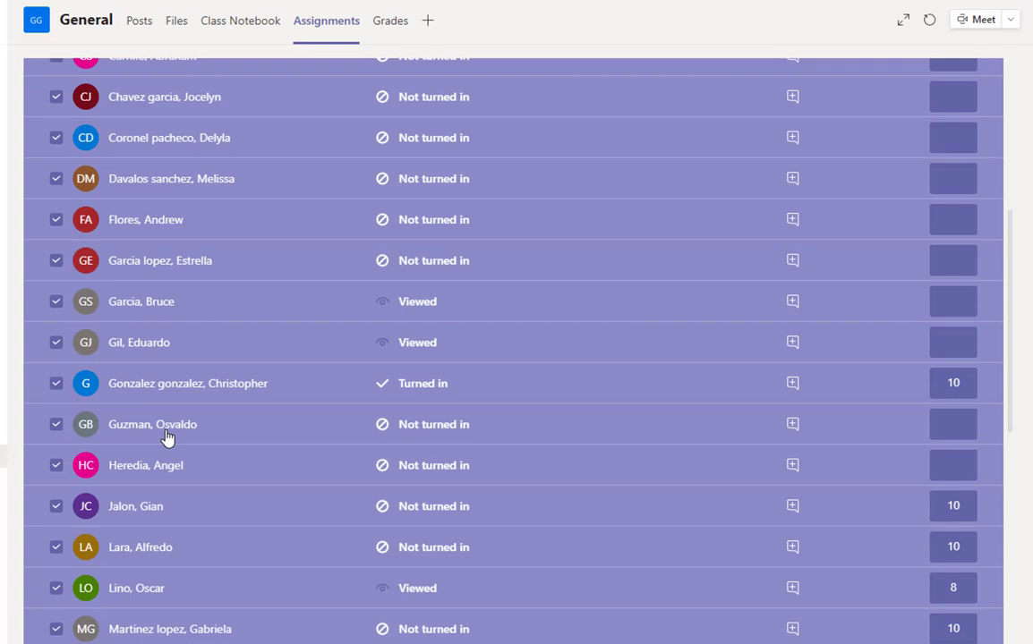
pyautogui.scroll(5, 170, 434)
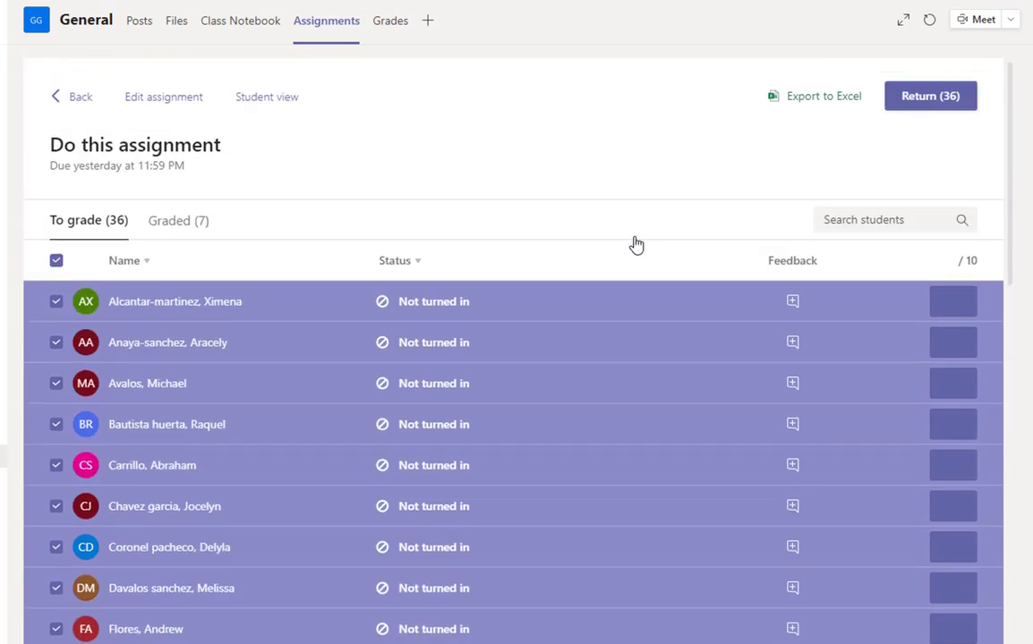
pyautogui.click(931, 98)
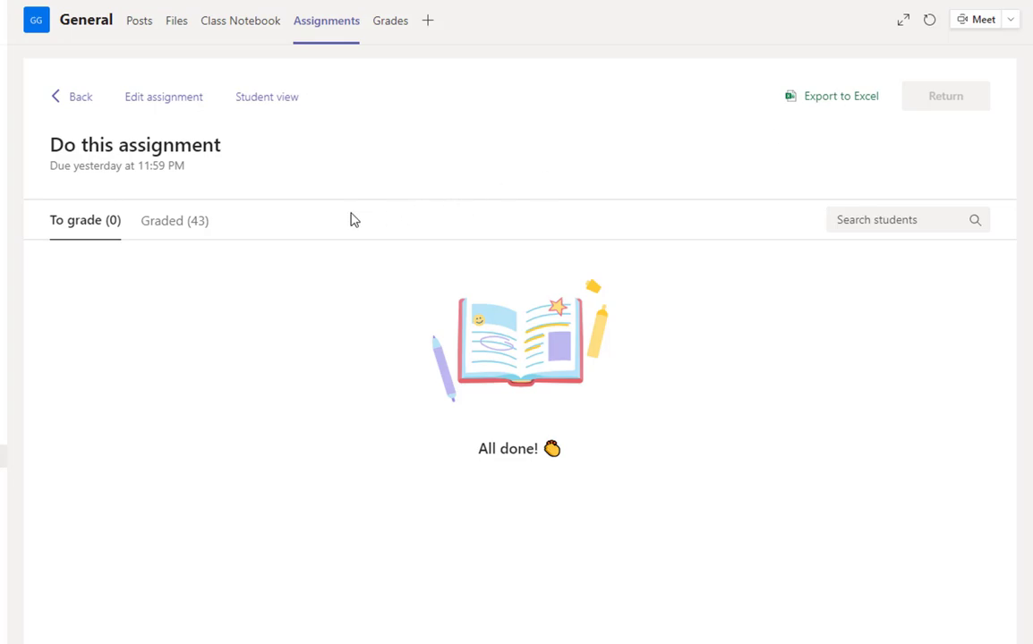
# Compare the Graded and To grade lists of the assignment, ending on the Graded list
pyautogui.click(183, 222)
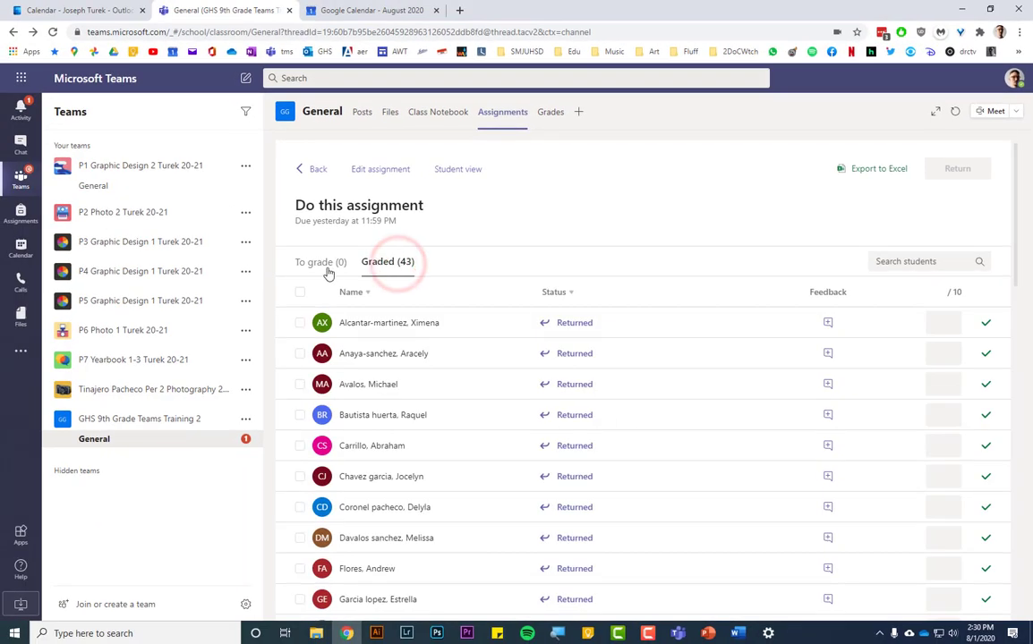
pyautogui.click(324, 266)
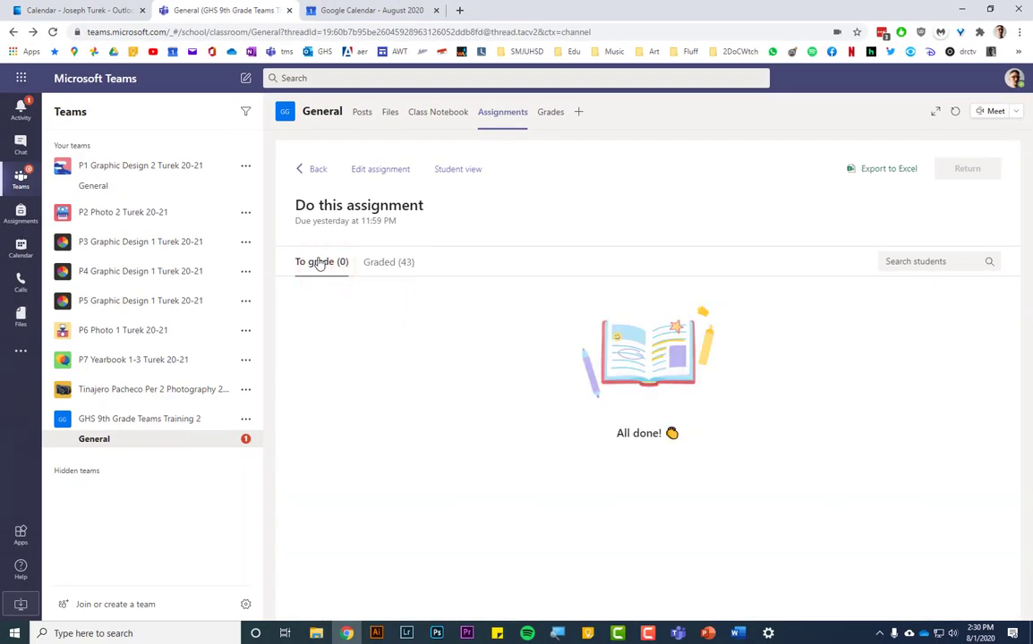
pyautogui.click(386, 263)
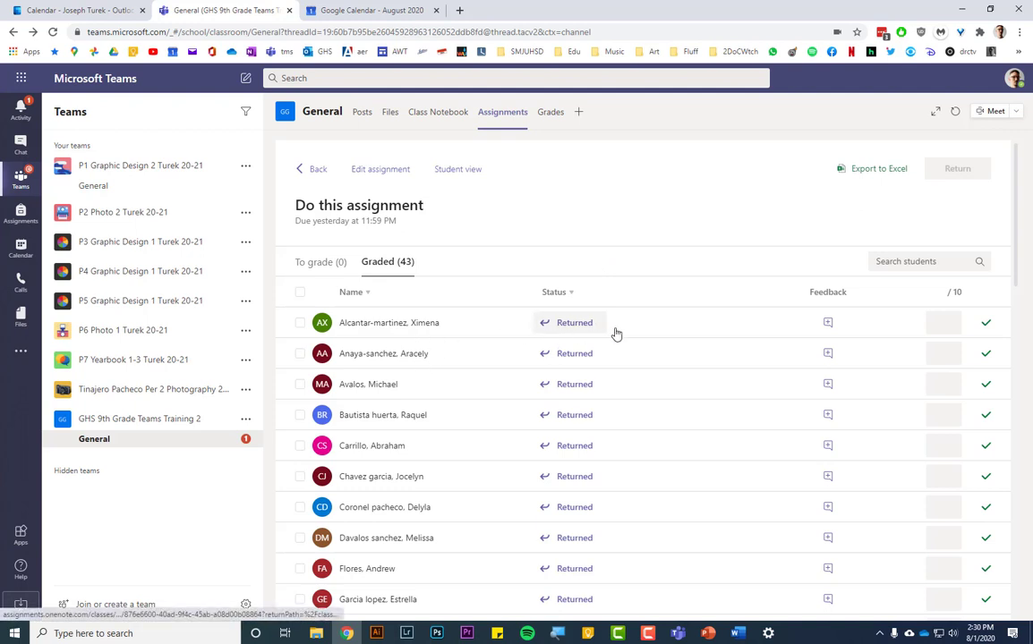
# View the first student's returned work from the Graded list, close it and check the To grade list
pyautogui.click(587, 332)
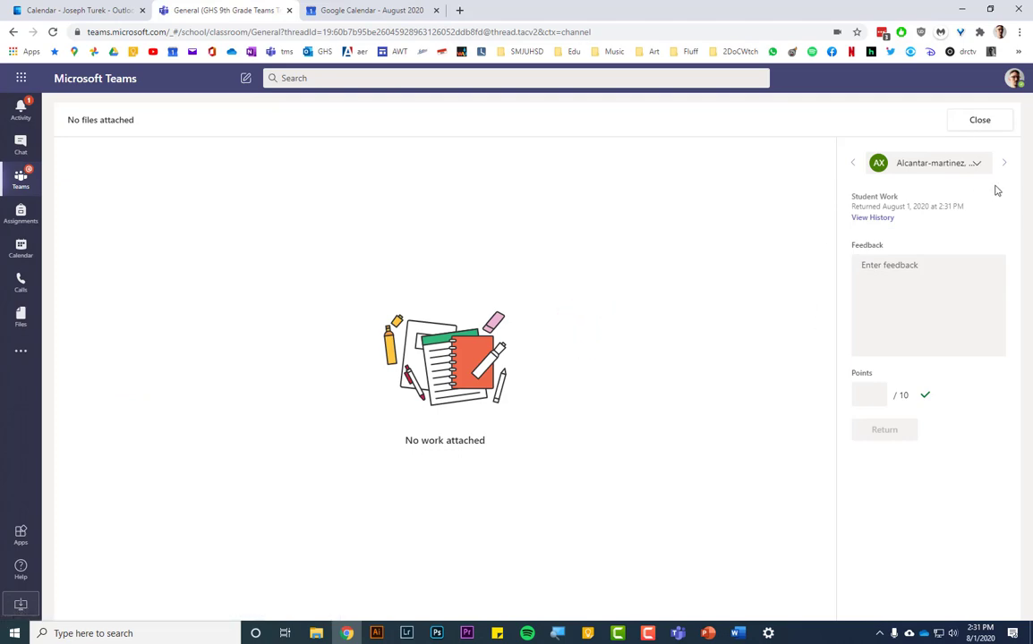
pyautogui.click(982, 121)
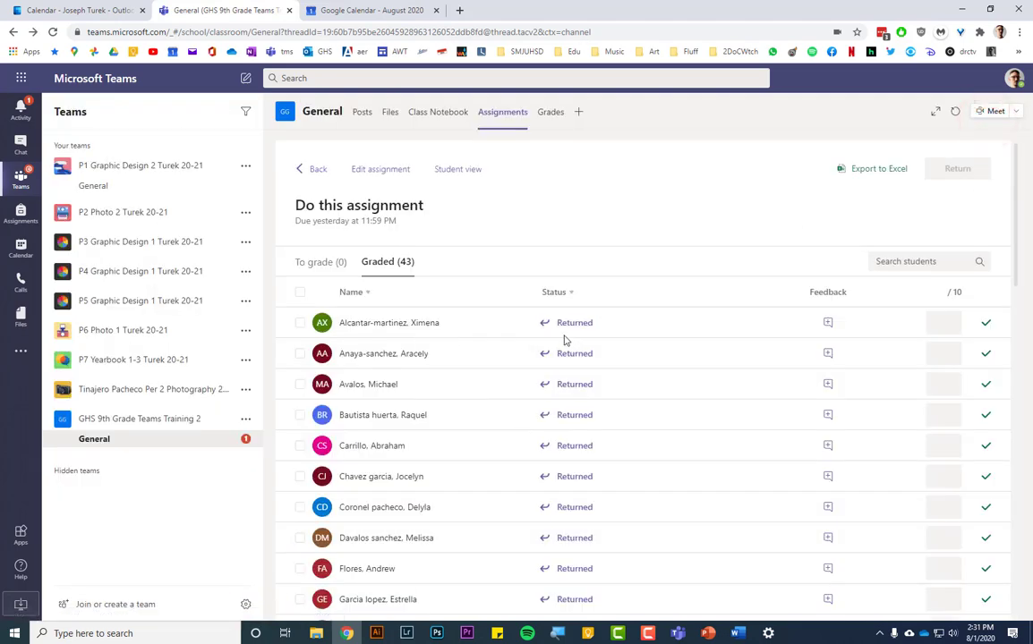
pyautogui.click(308, 262)
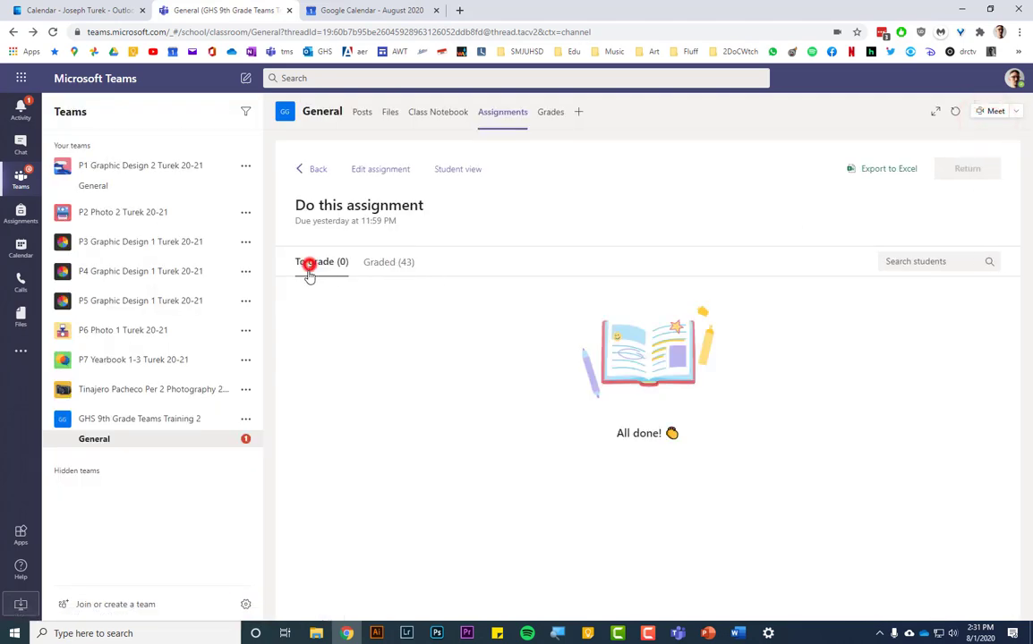
# Go back to the class assignments overview, refresh it and expand the Graded section
pyautogui.click(318, 170)
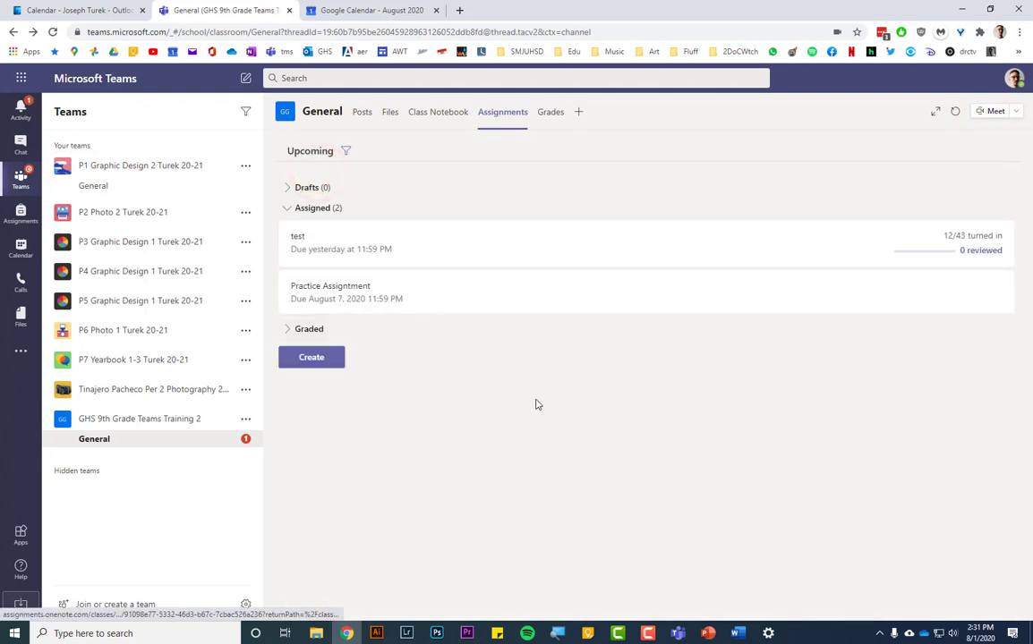
pyautogui.click(309, 328)
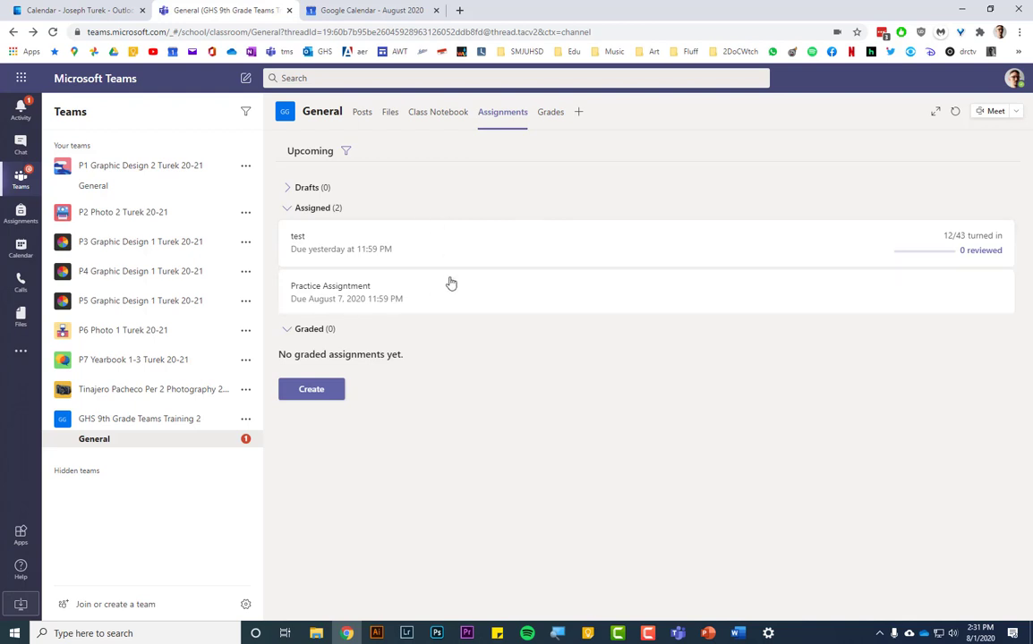
pyautogui.click(954, 111)
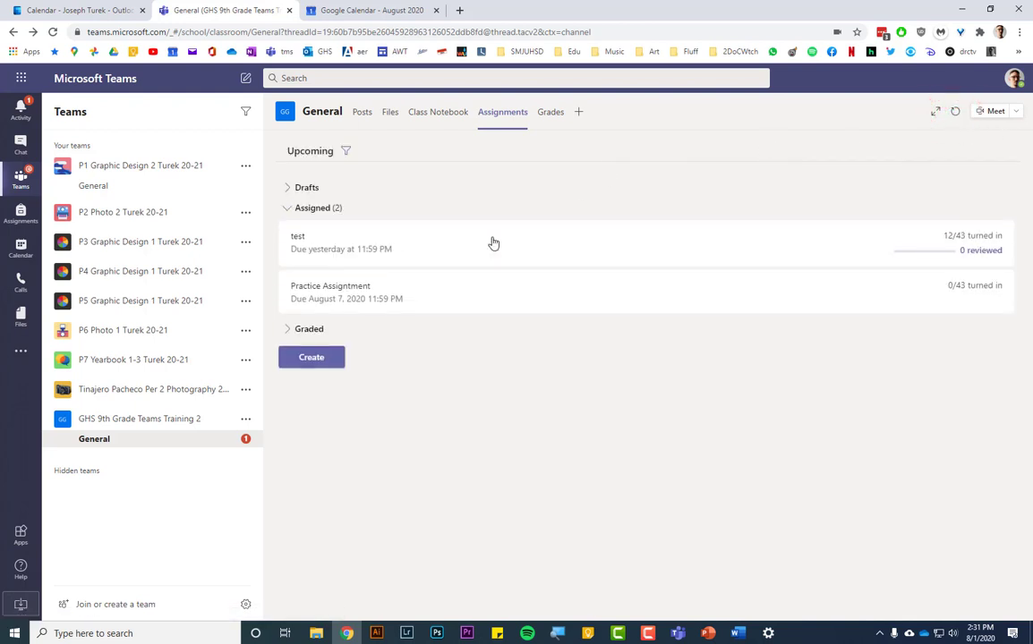
pyautogui.click(309, 329)
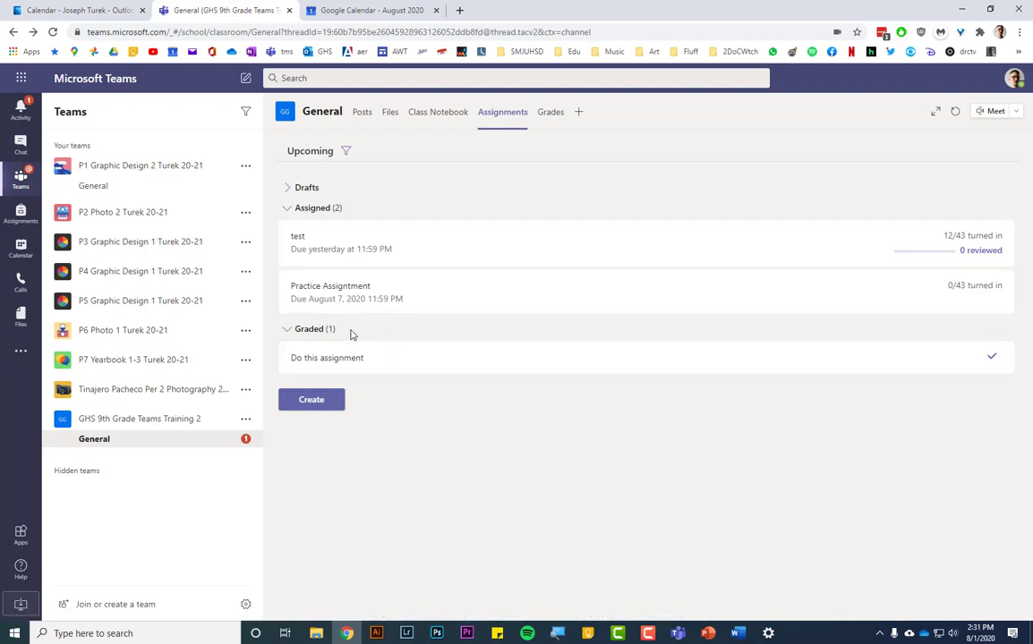
# Return the late nbvj.docx submission of "Do this assignment" with its 10 points and close the student work view
pyautogui.click(354, 360)
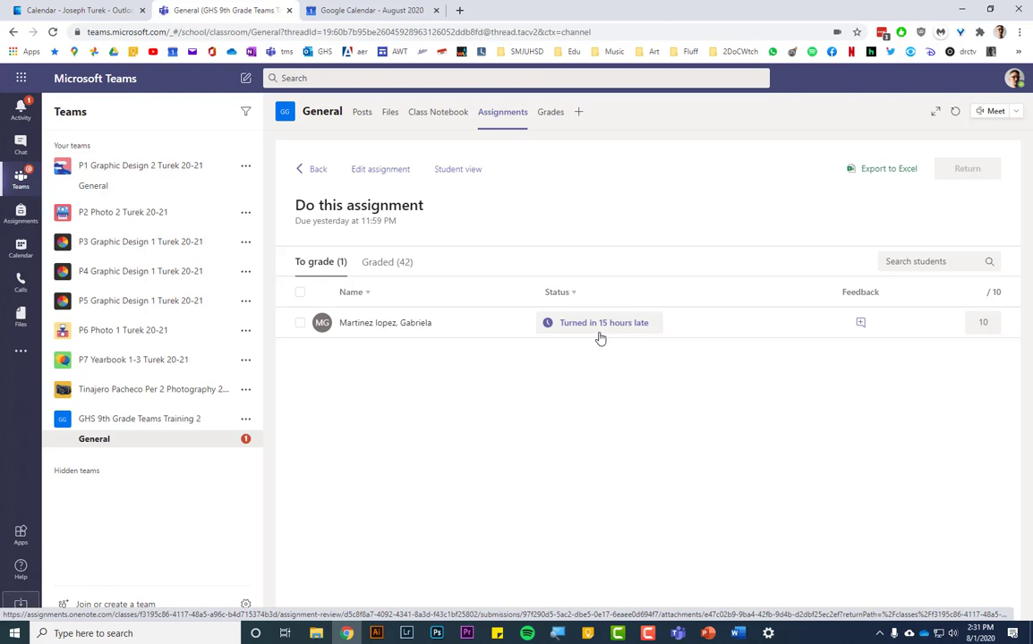
pyautogui.click(601, 338)
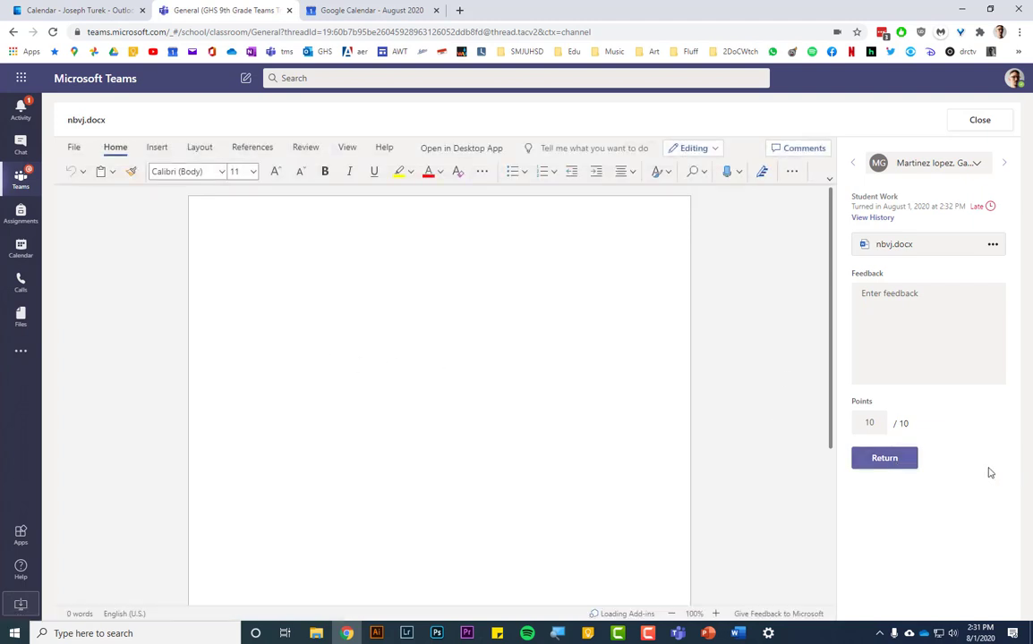
pyautogui.click(882, 459)
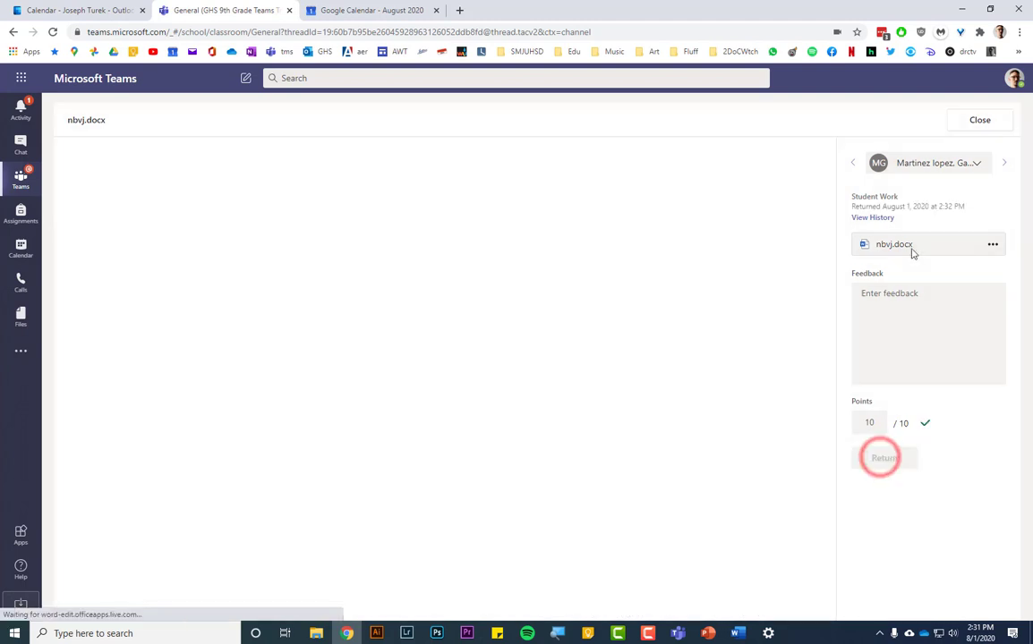
pyautogui.click(977, 121)
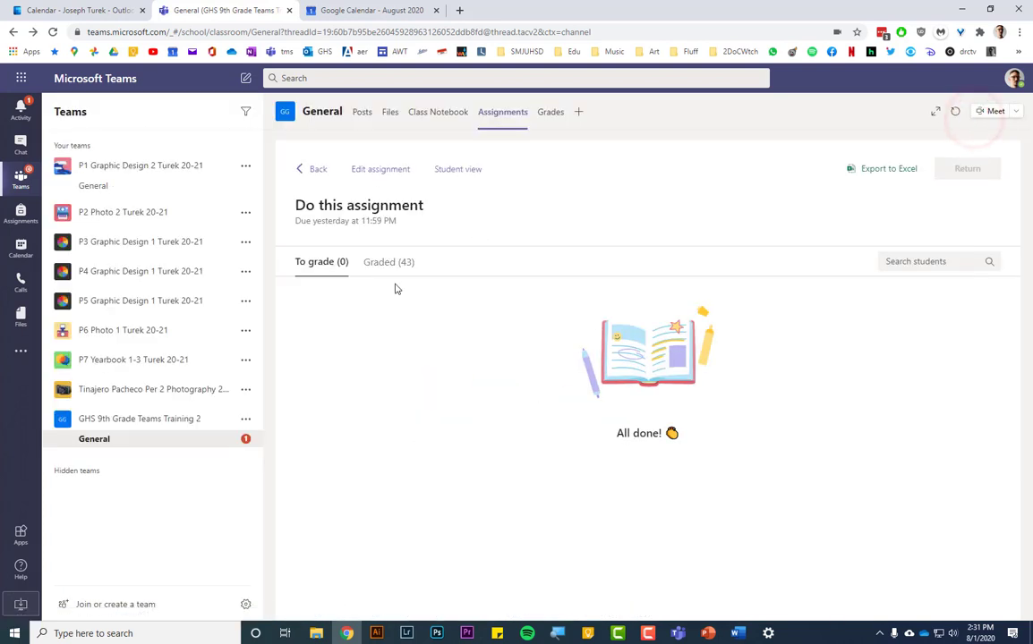
# Reopen "Do this assignment" from the Graded section of the assignments overview and export its grades to Excel
pyautogui.click(309, 169)
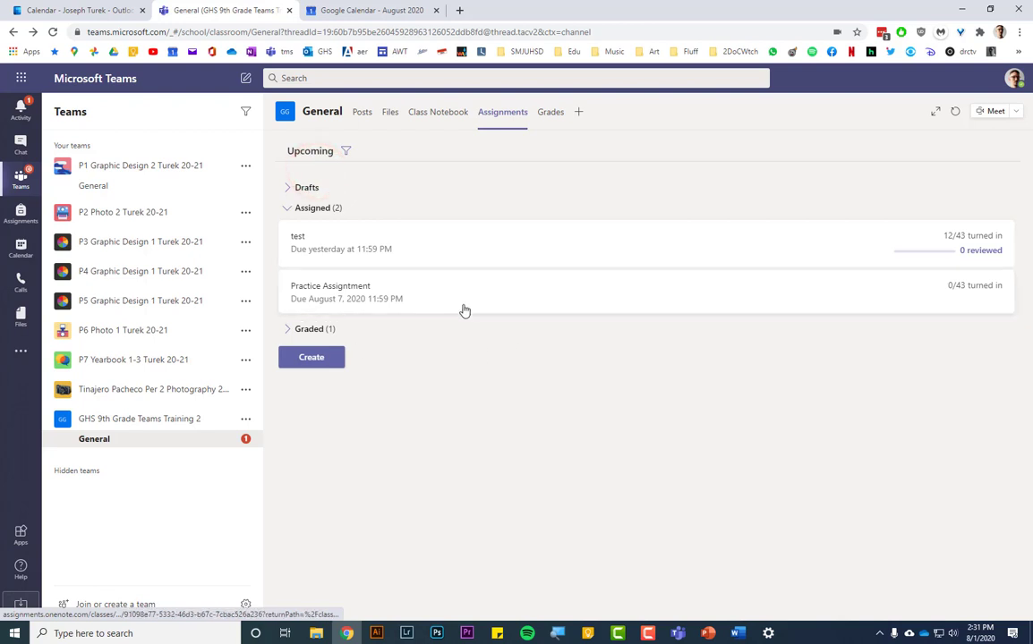
pyautogui.click(312, 329)
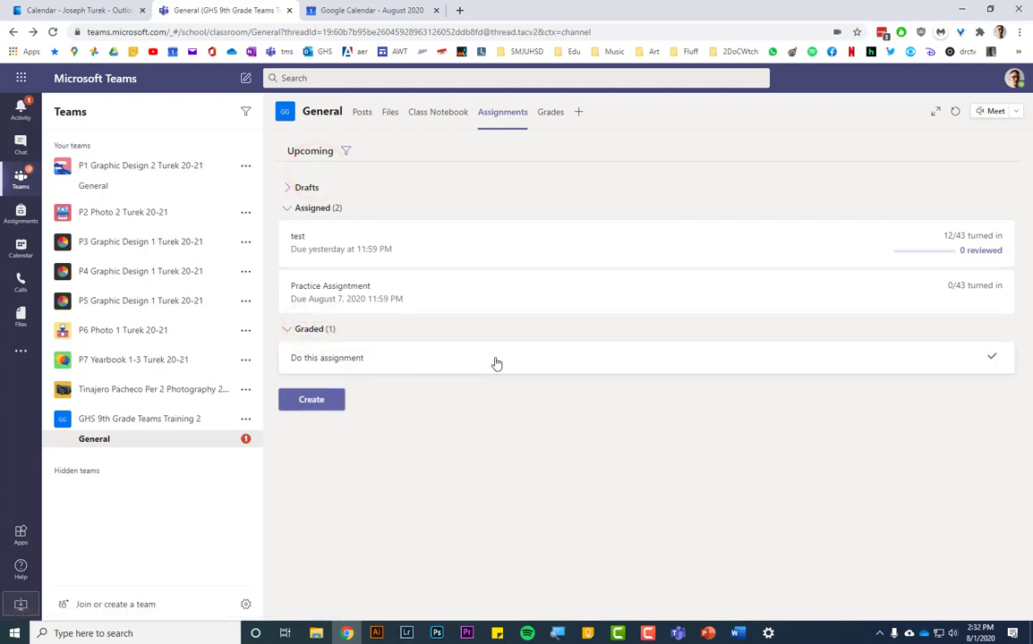
pyautogui.click(442, 362)
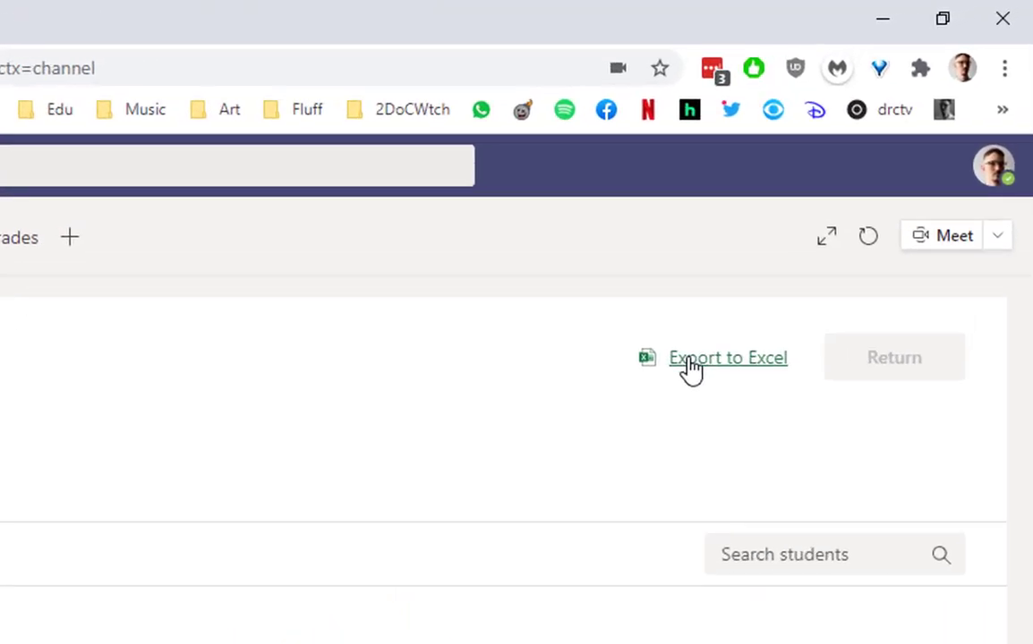
pyautogui.click(691, 367)
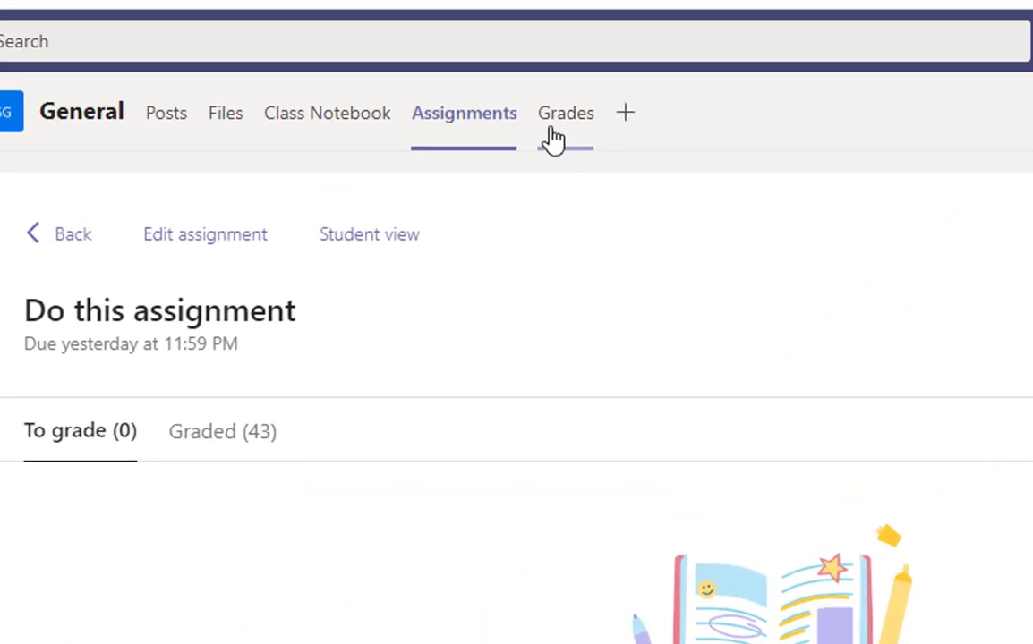
# Open the class Grades overview, view the details of "Do this assignment" and return to the grade table
pyautogui.click(552, 136)
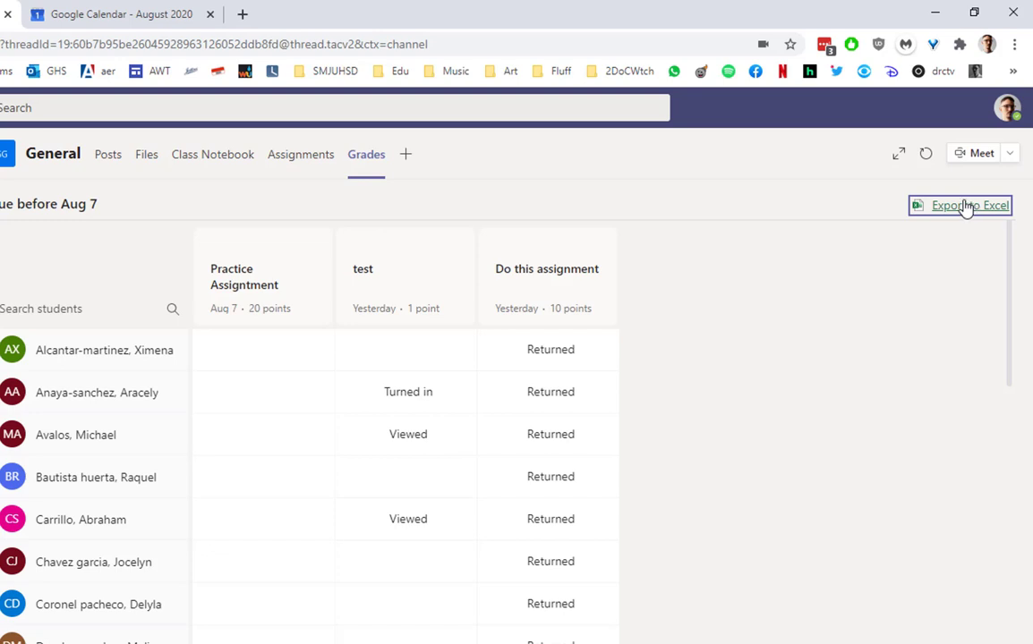
pyautogui.click(515, 277)
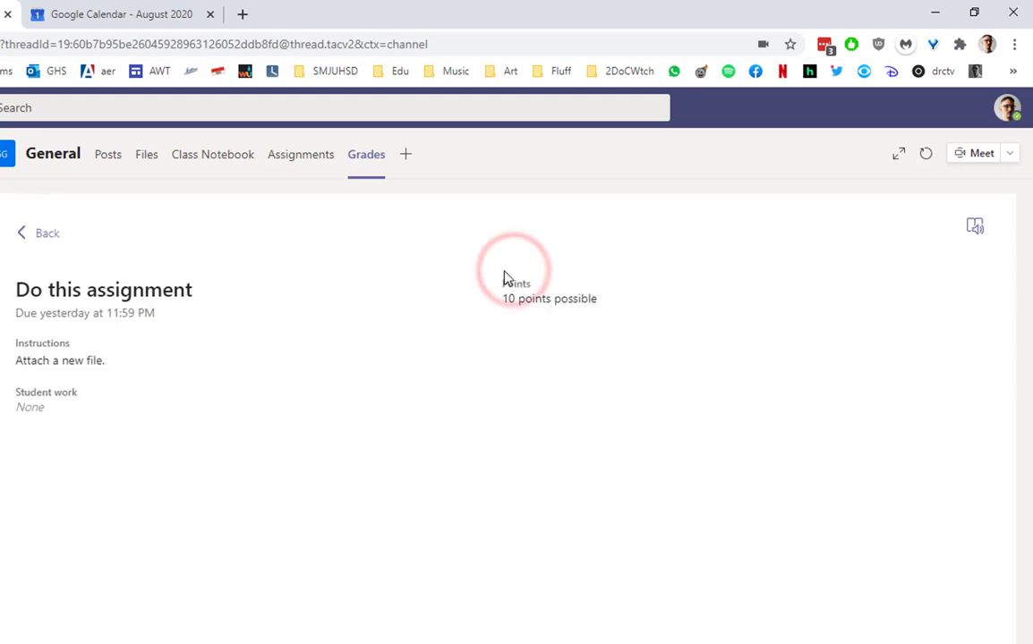
pyautogui.click(38, 235)
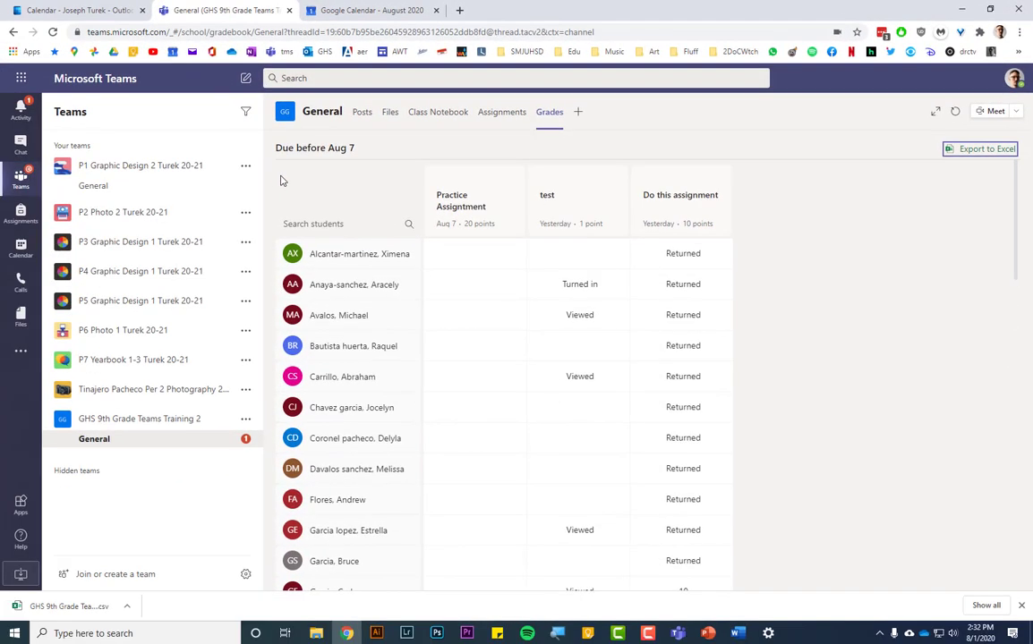
# Open the exported grades CSV from the Downloads folder in Excel, dismiss the data-loss warning and maximize the workbook
pyautogui.click(128, 610)
pyautogui.click(154, 564)
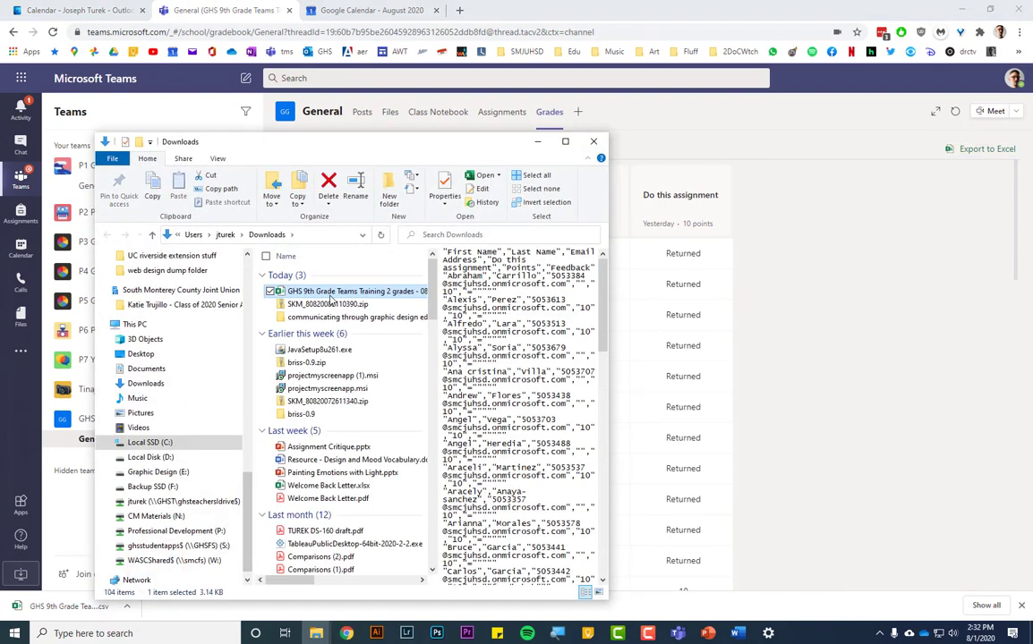
pyautogui.click(333, 293)
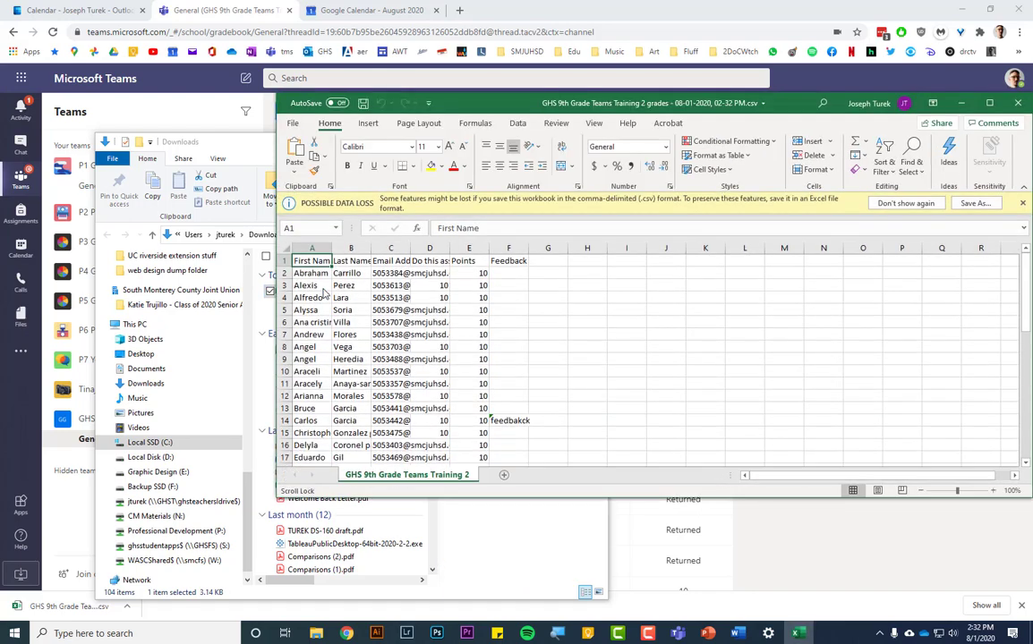
pyautogui.click(905, 203)
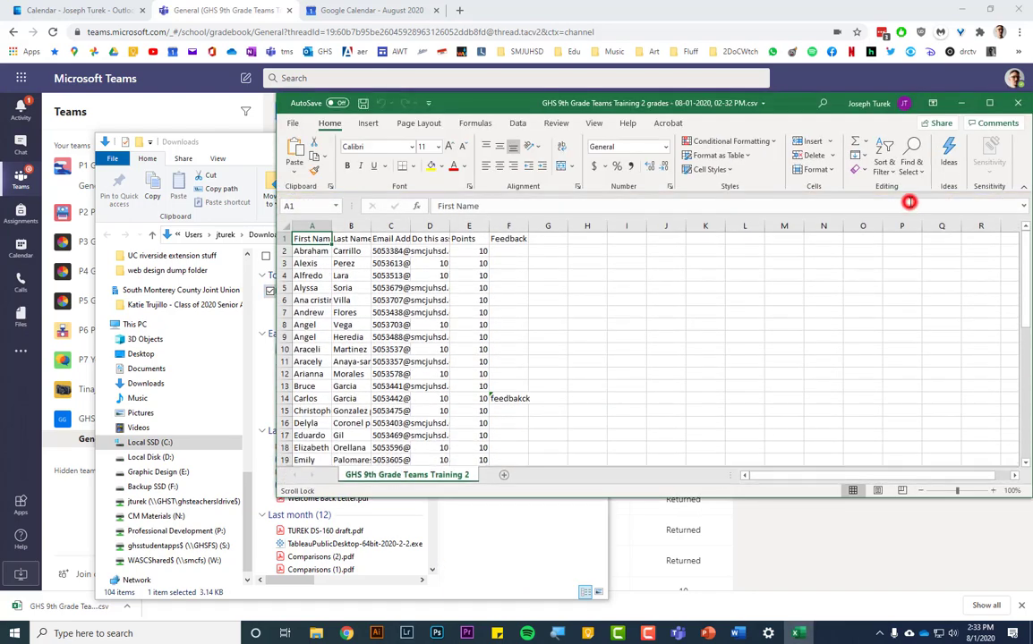
pyautogui.click(989, 103)
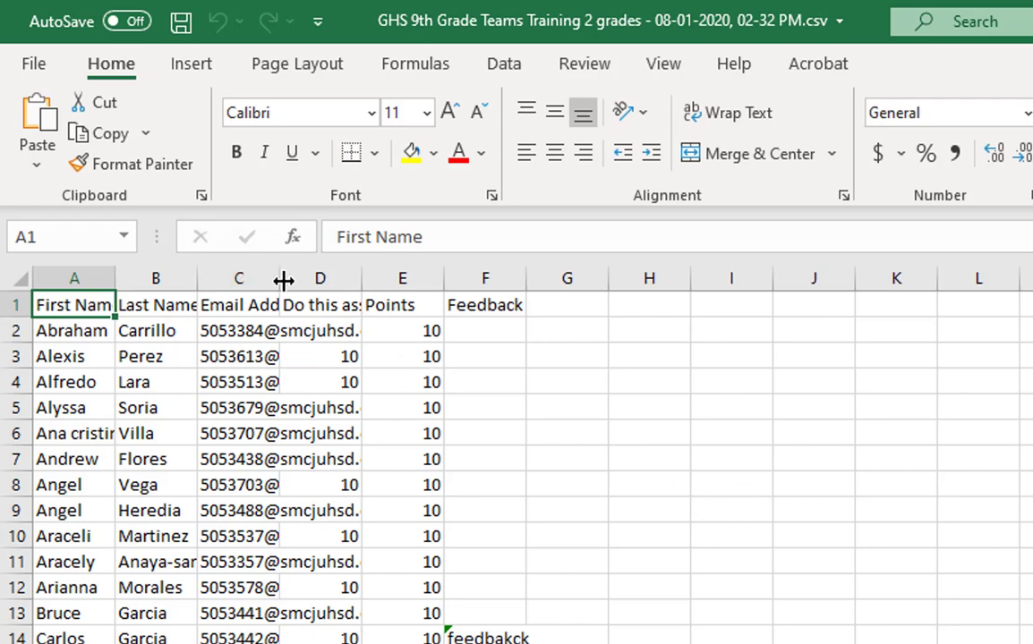
# Widen the Email Address column to fit its contents and look through the student rows
pyautogui.doubleClick(283, 280)
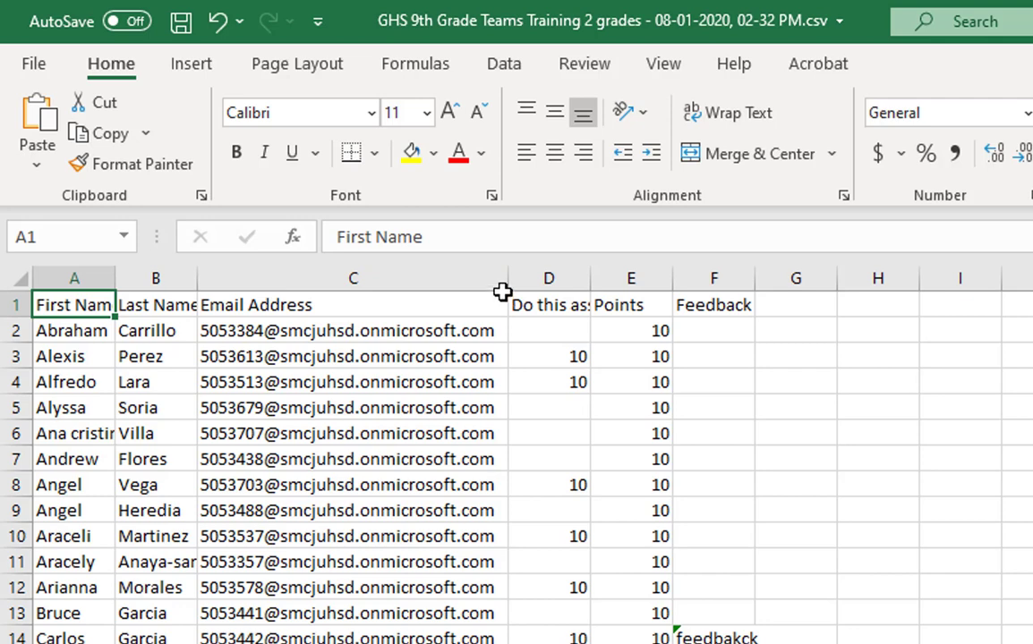
pyautogui.scroll(-4, 419, 569)
pyautogui.scroll(4, 419, 562)
pyautogui.scroll(-1, 411, 529)
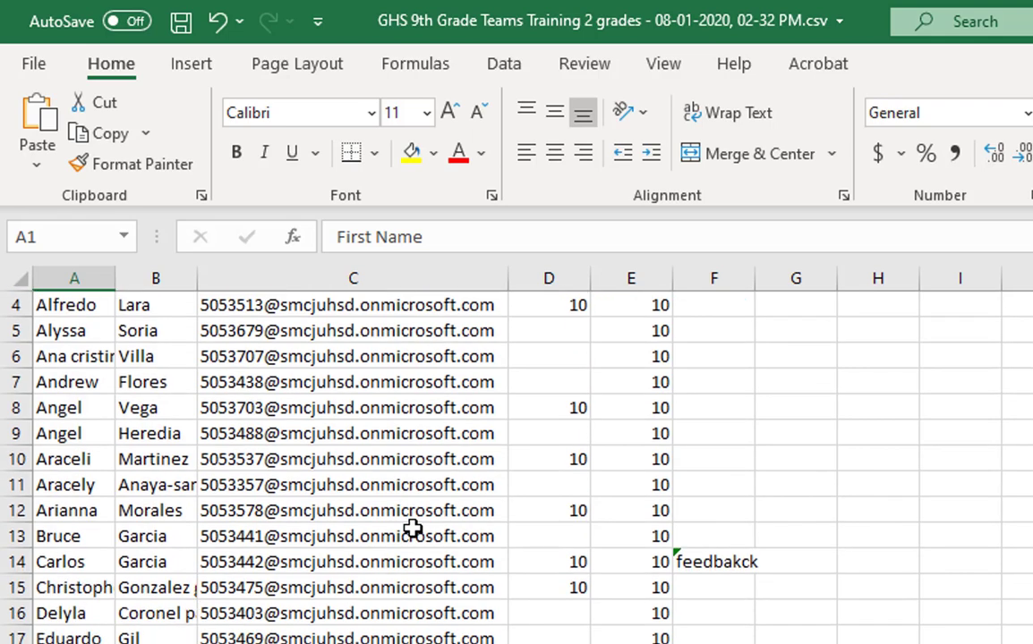
pyautogui.scroll(1, 412, 529)
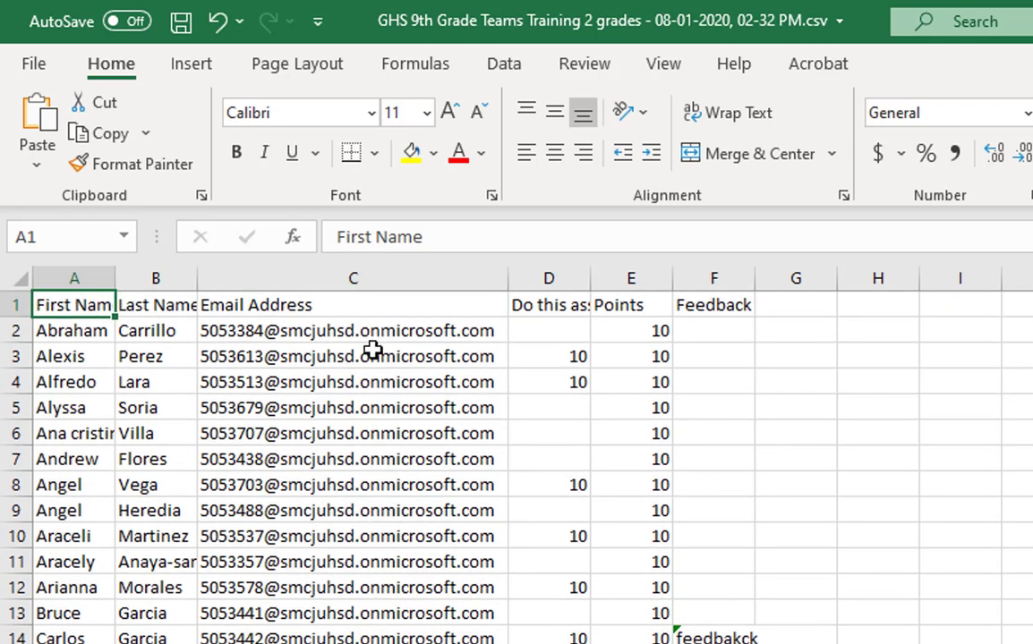
pyautogui.hotkey('ctrl', 'f')
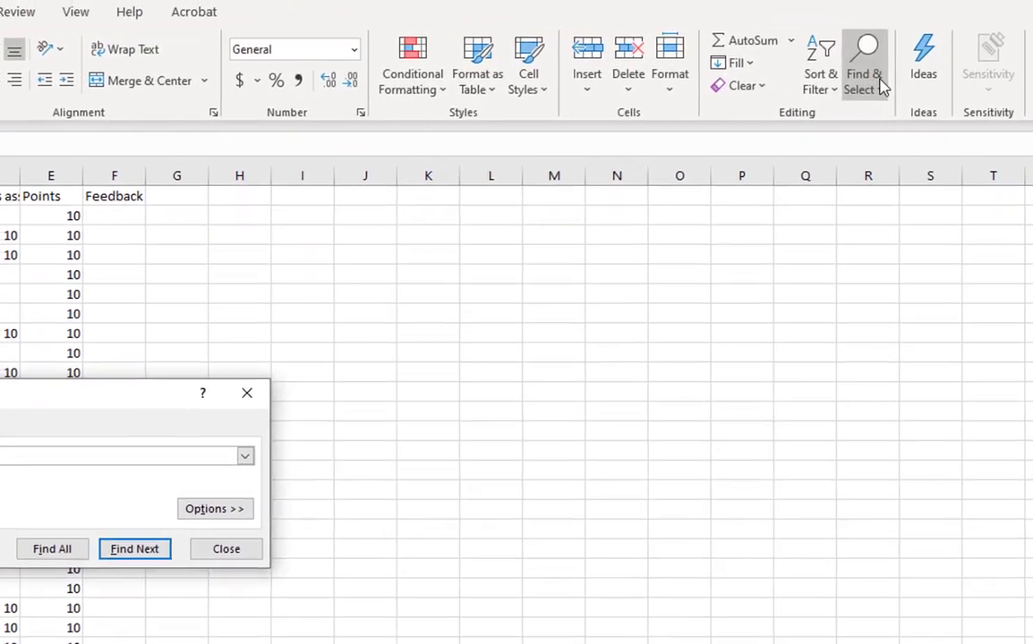
pyautogui.click(873, 81)
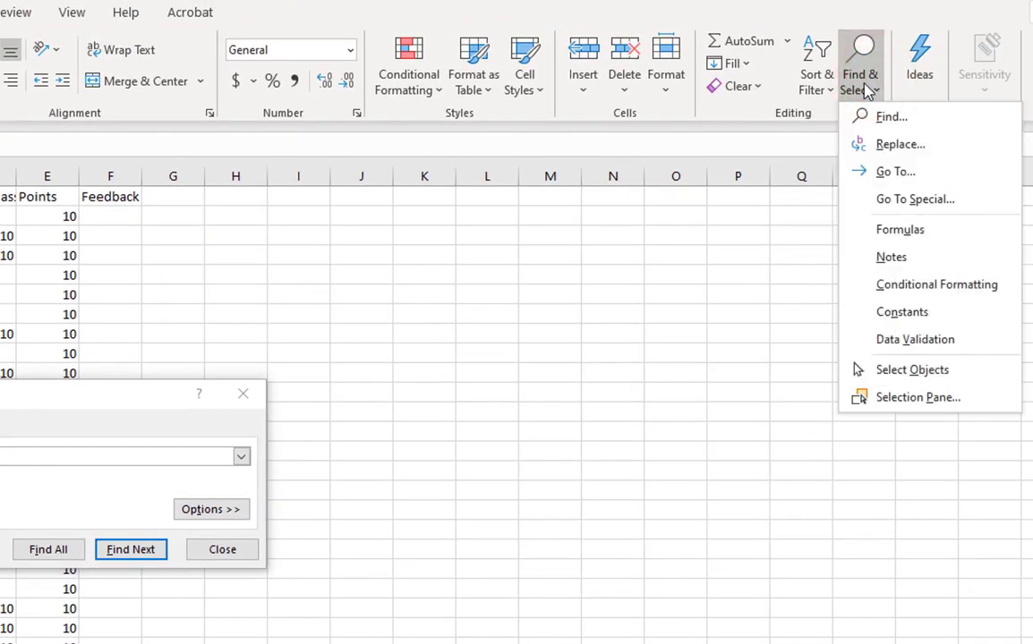
pyautogui.click(823, 126)
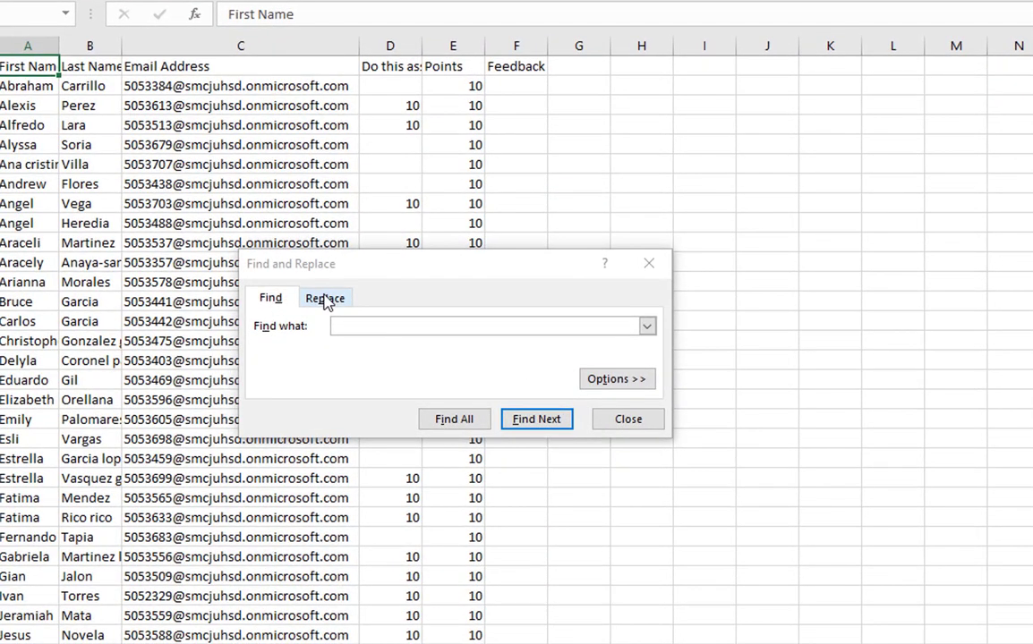
pyautogui.click(268, 86)
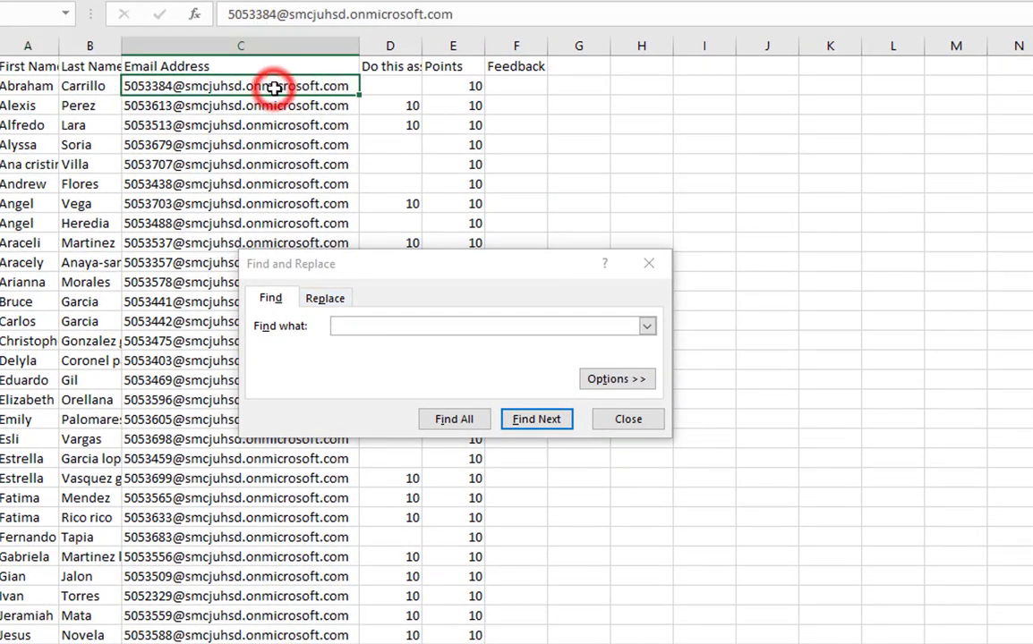
pyautogui.moveTo(486, 16); pyautogui.dragTo(279, 15)
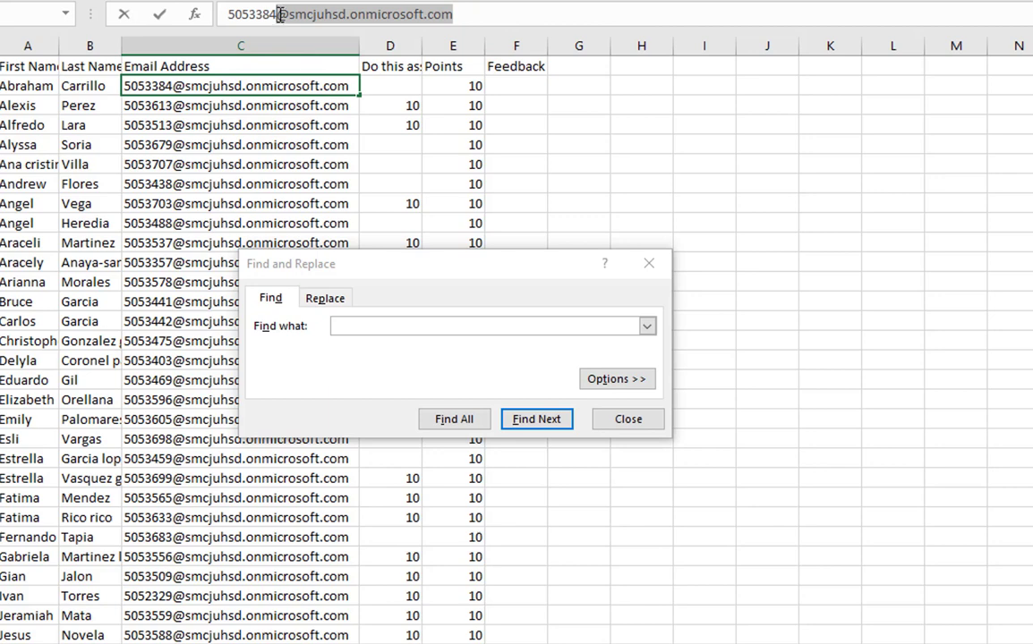
pyautogui.hotkey('ctrl', 'x')
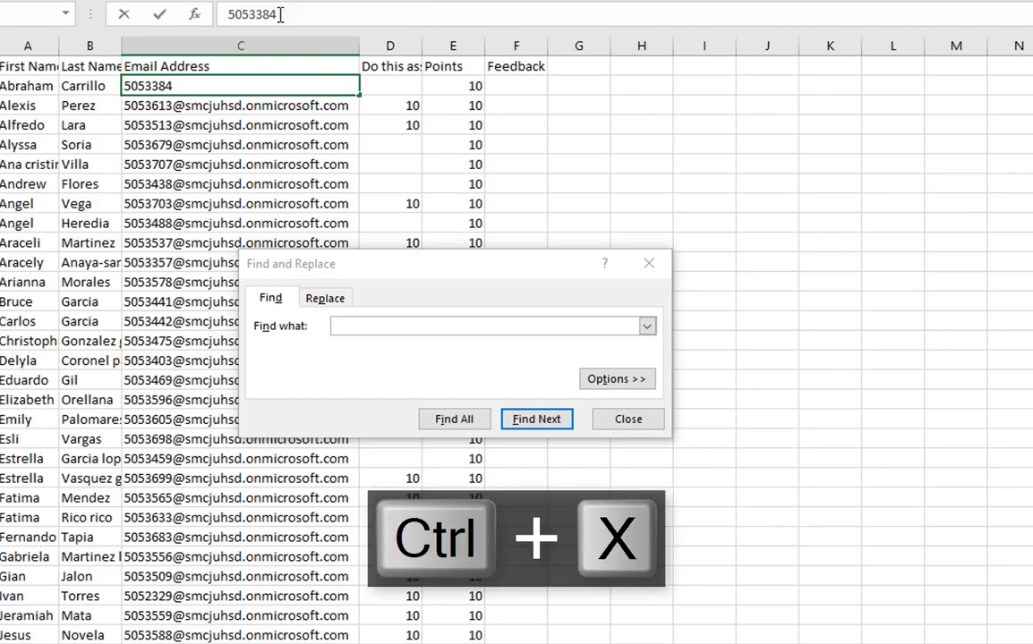
pyautogui.click(498, 326)
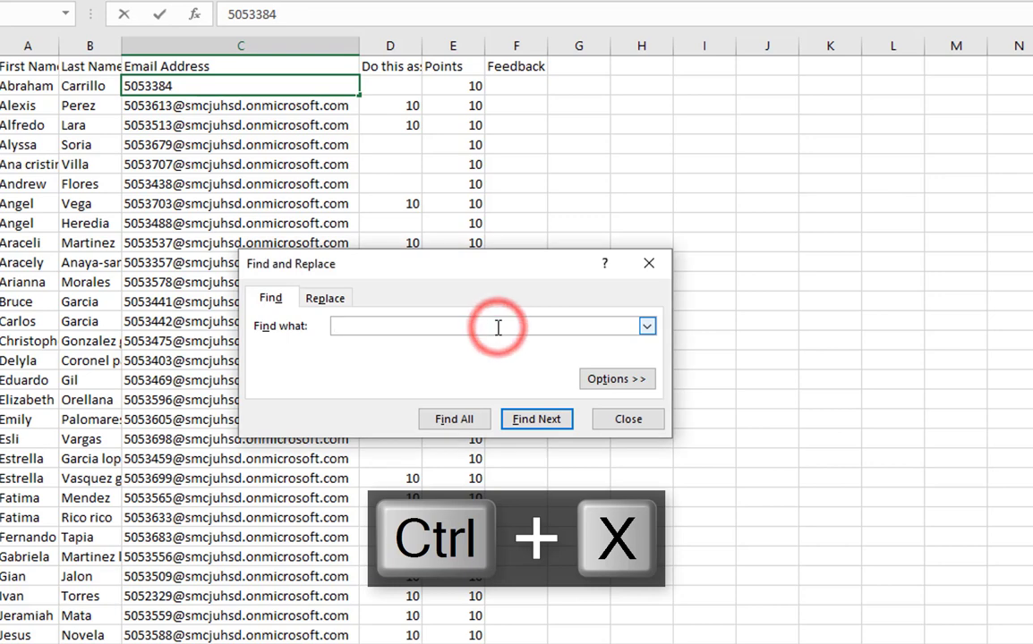
pyautogui.hotkey('ctrl', 'v')
pyautogui.click(325, 300)
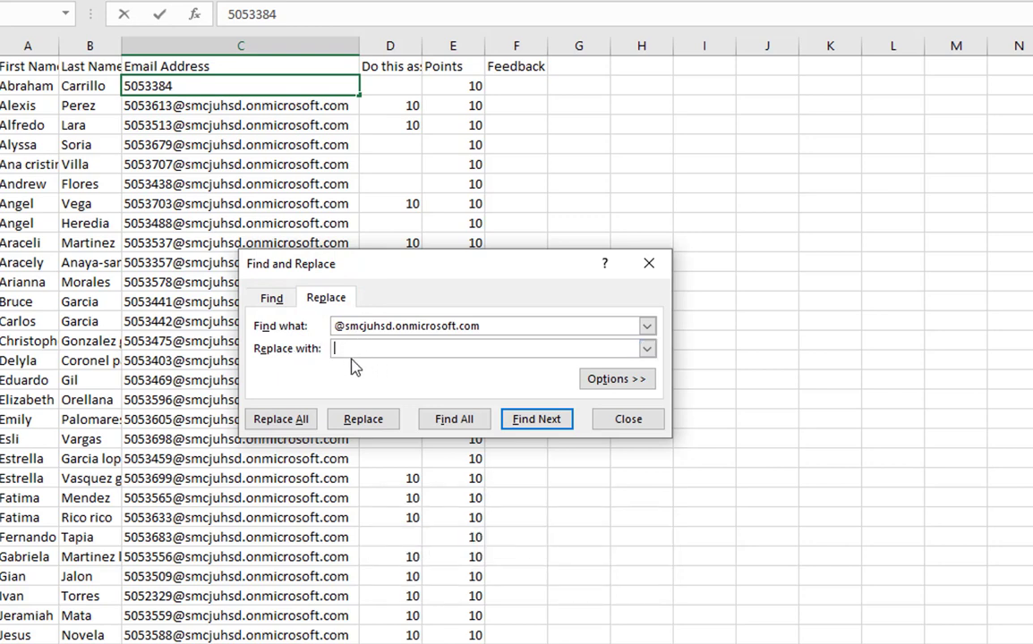
pyautogui.click(294, 424)
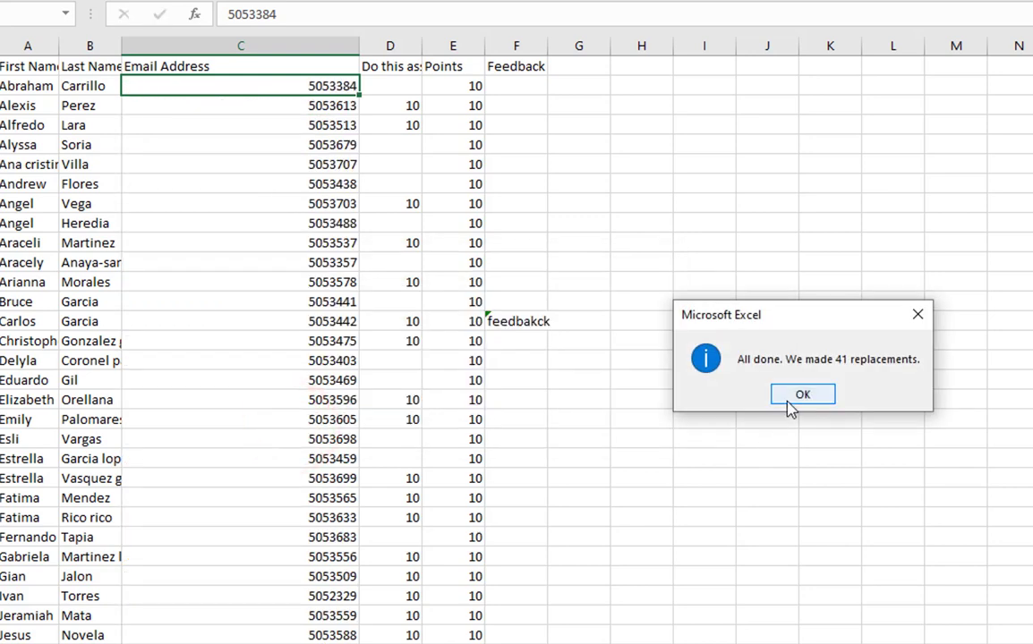
pyautogui.click(791, 407)
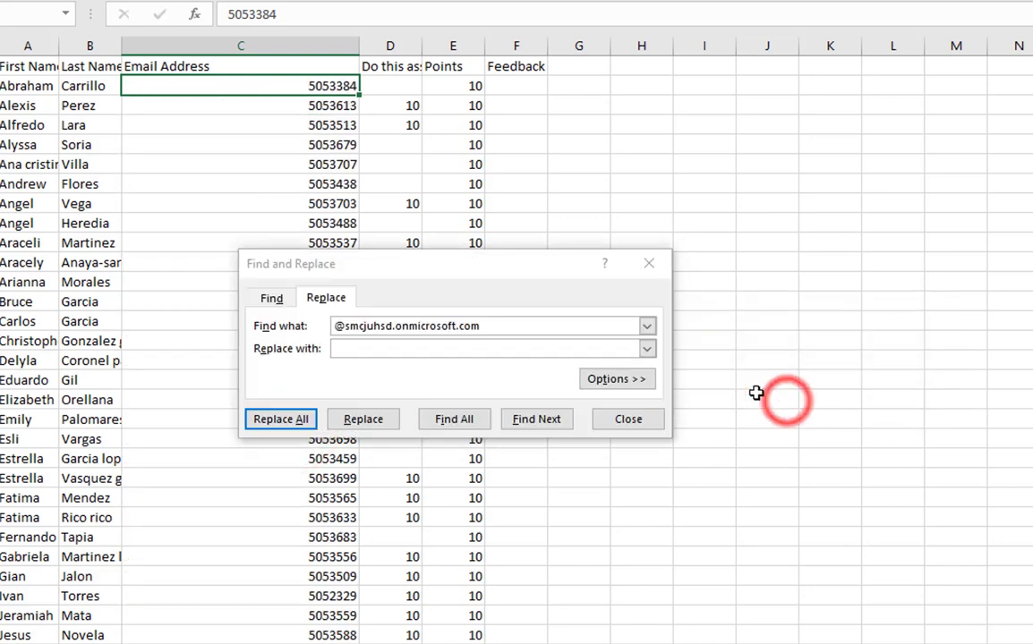
# Close Find and Replace and save the grades file in Downloads as an Excel 97-2003 Workbook (*.xls)
pyautogui.click(531, 266)
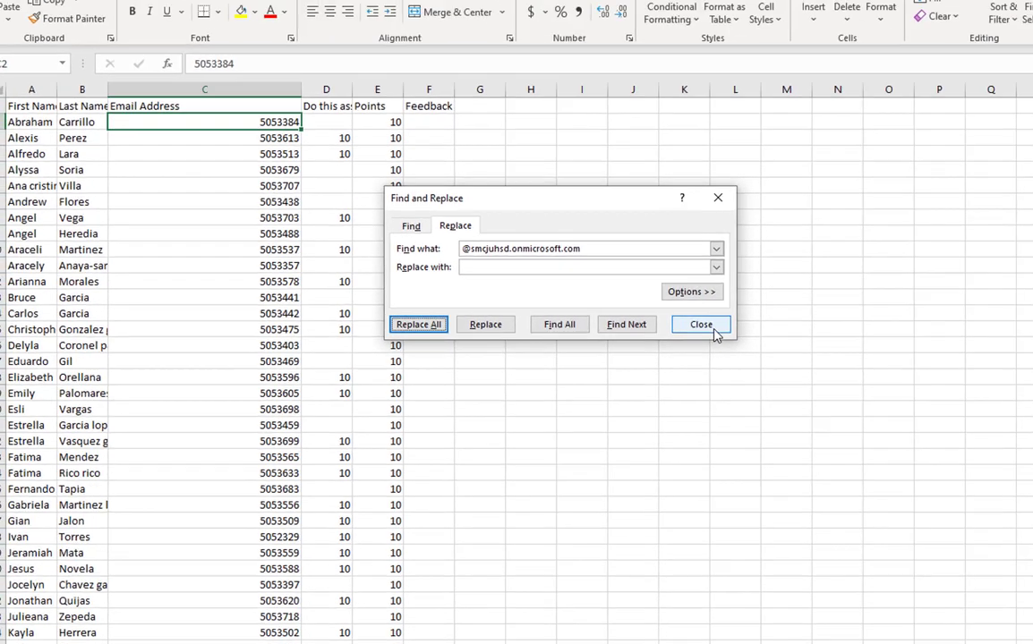
pyautogui.click(865, 340)
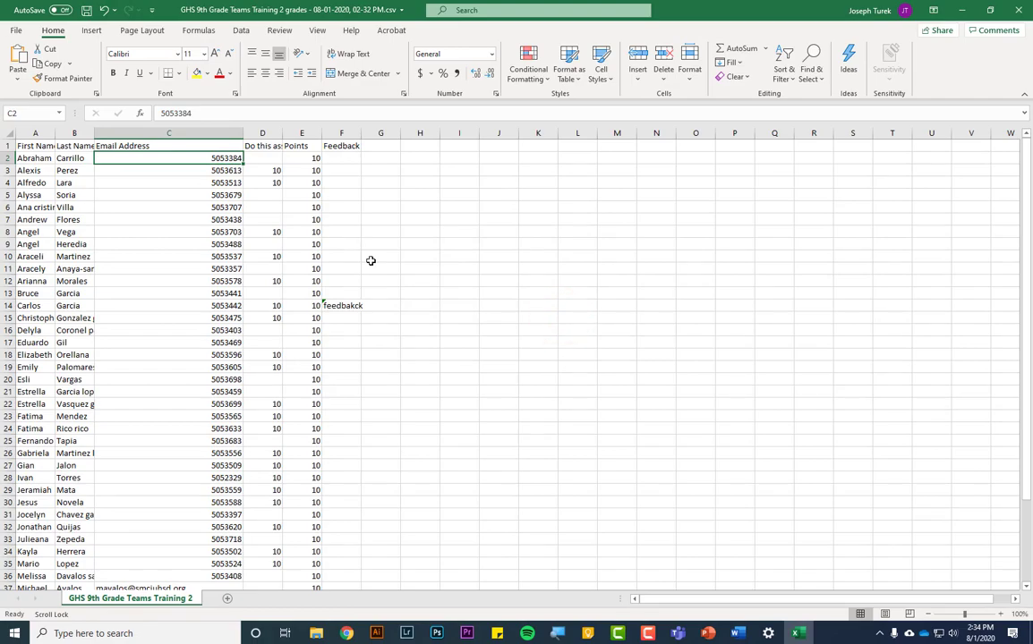
pyautogui.click(16, 30)
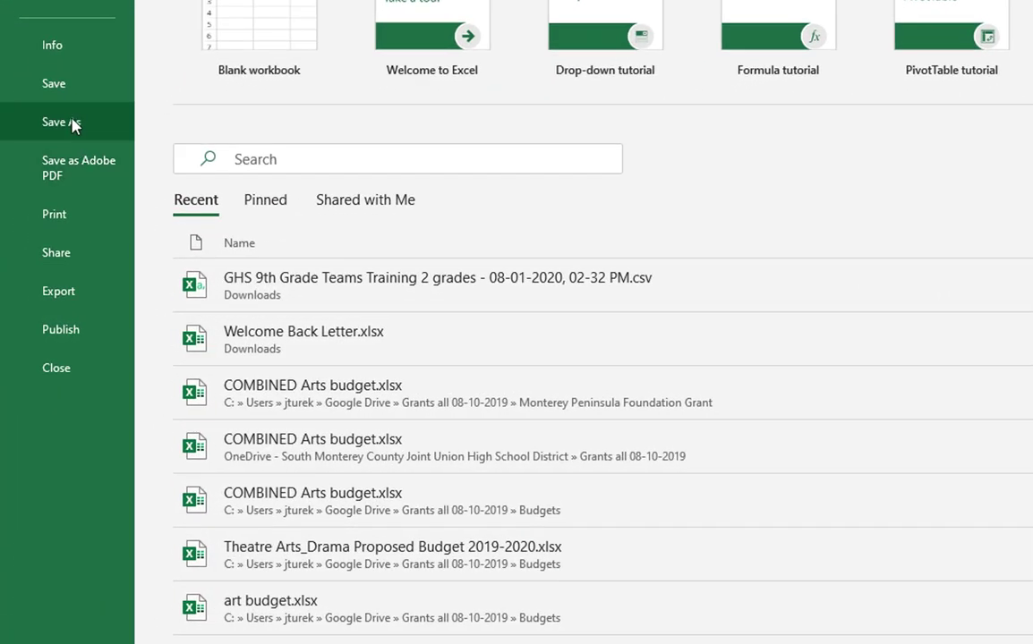
pyautogui.click(72, 123)
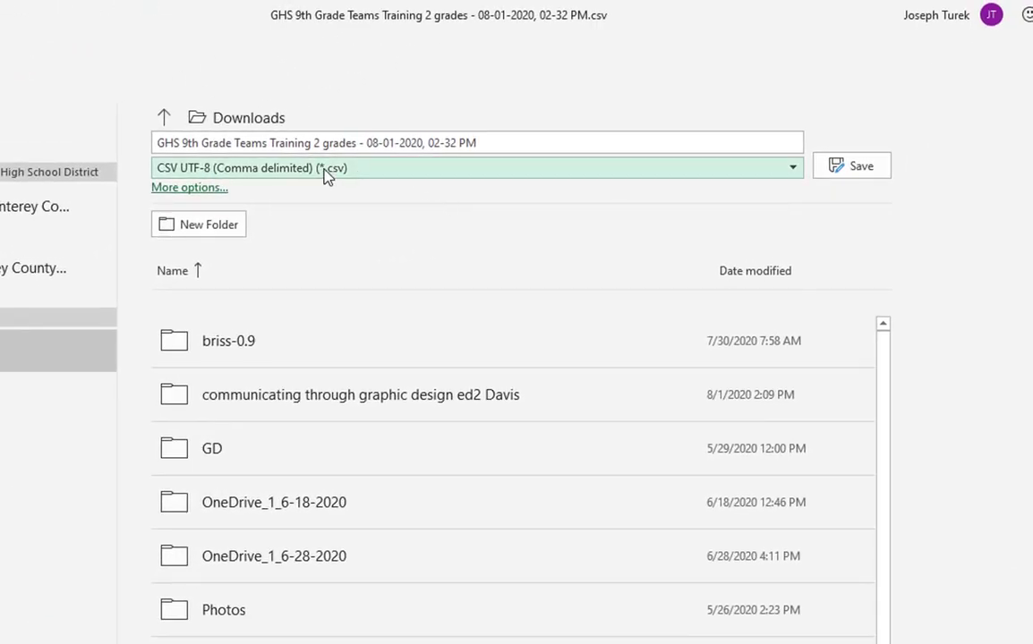
pyautogui.click(323, 170)
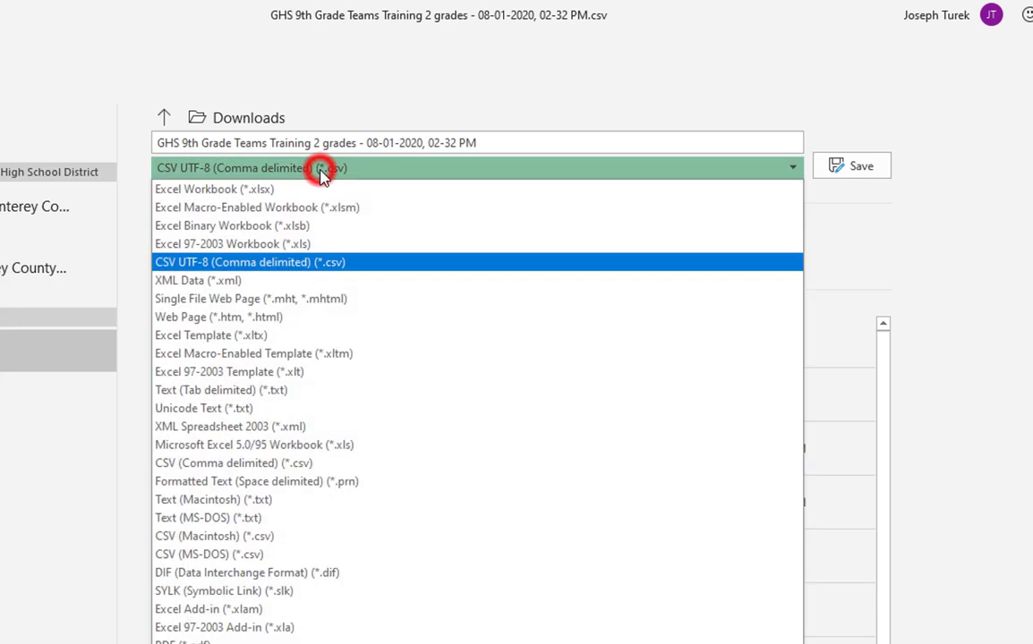
pyautogui.click(291, 245)
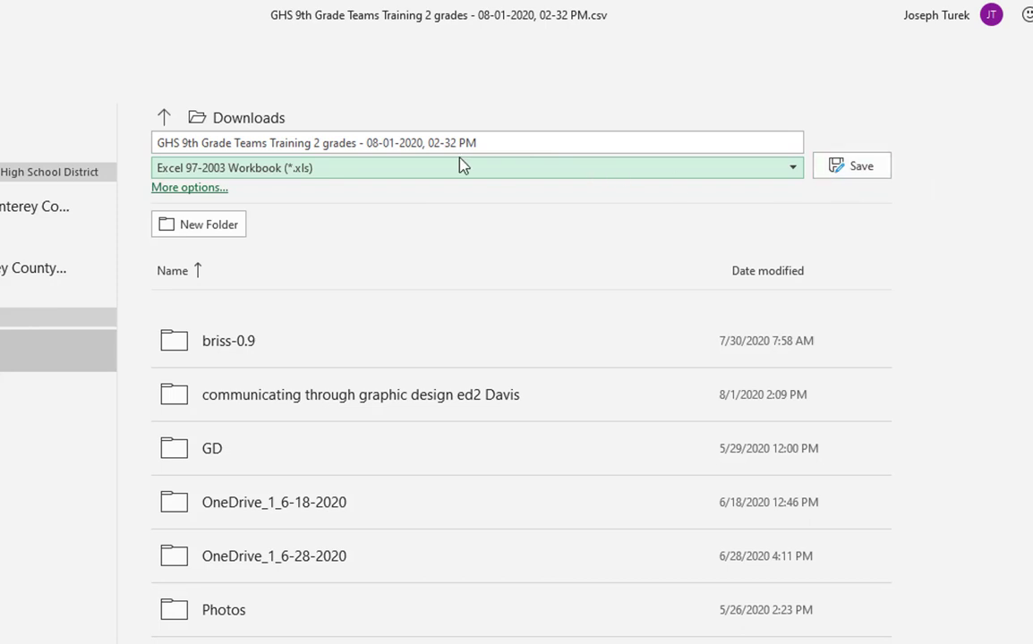
pyautogui.click(876, 177)
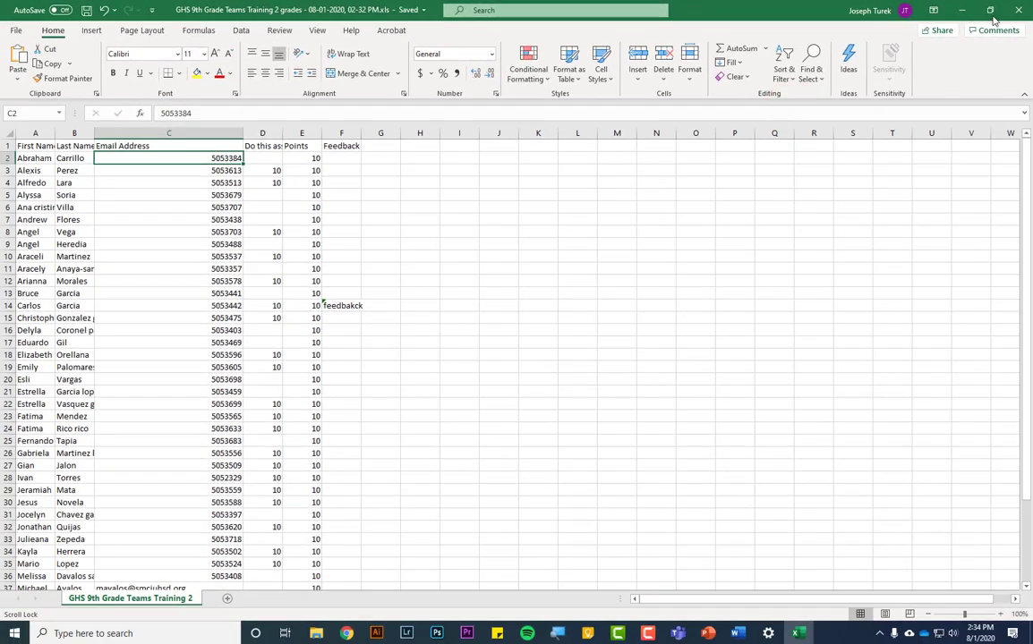
# Switch from Excel to the Aeries gradebook in the browser and start a new assignment in 1 - Graphic Des 2 - Fall
pyautogui.click(961, 9)
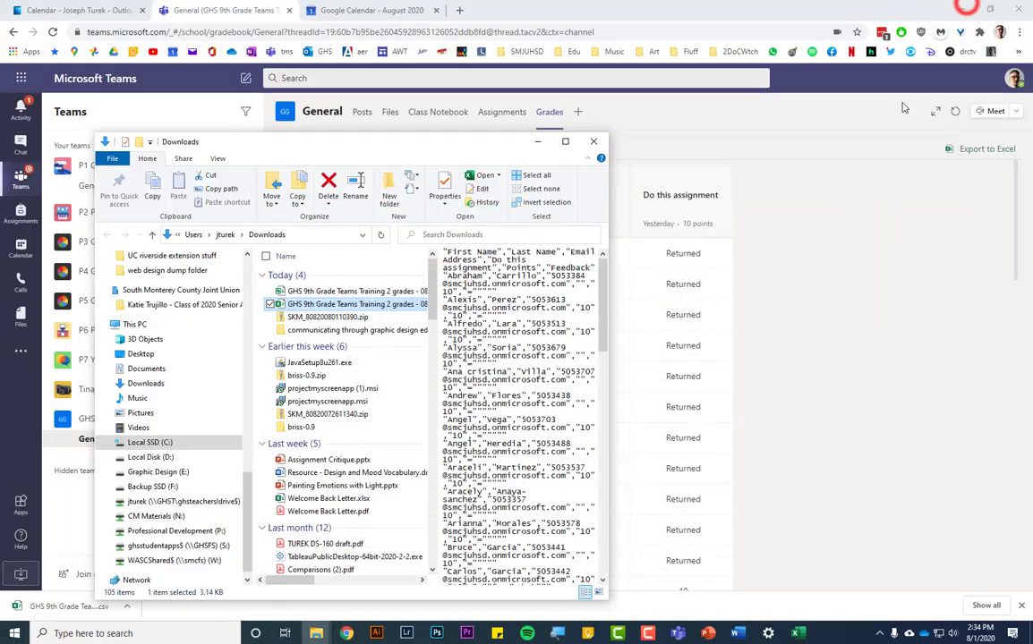
pyautogui.click(461, 10)
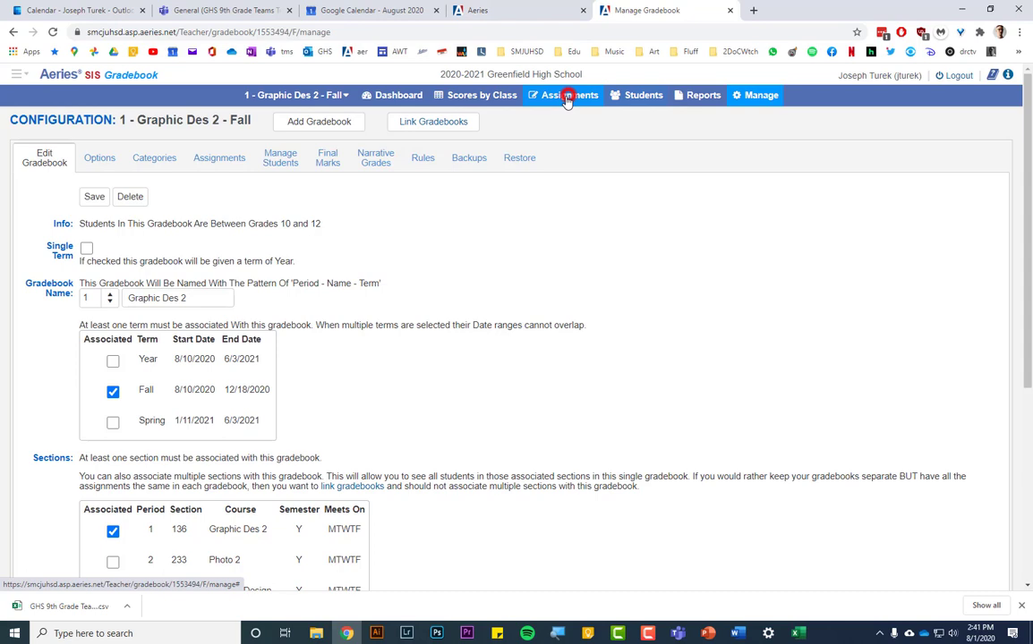
pyautogui.moveTo(566, 99)
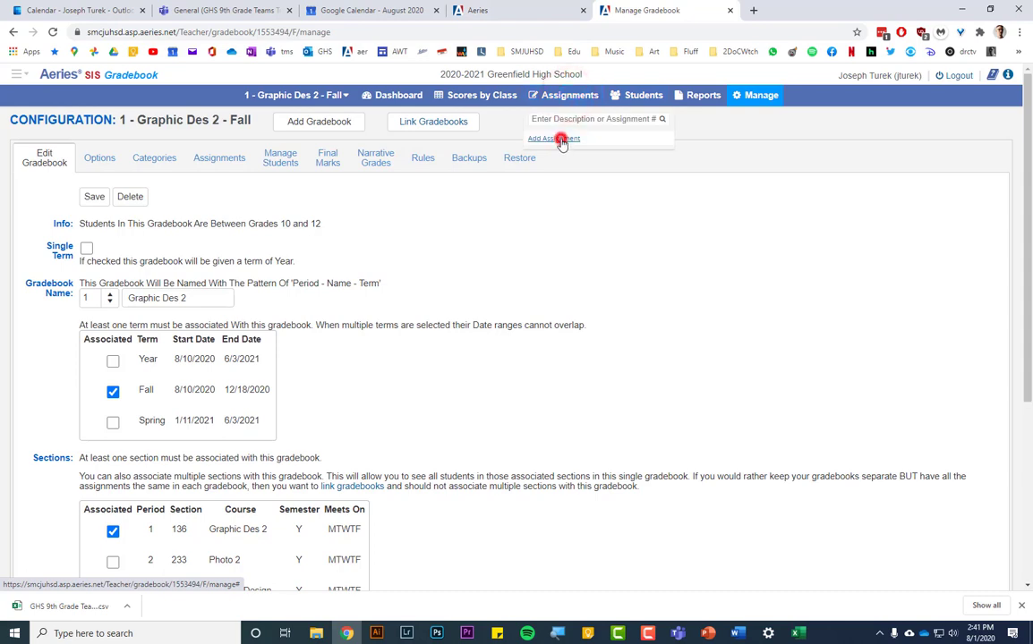
pyautogui.click(561, 141)
pyautogui.click(454, 190)
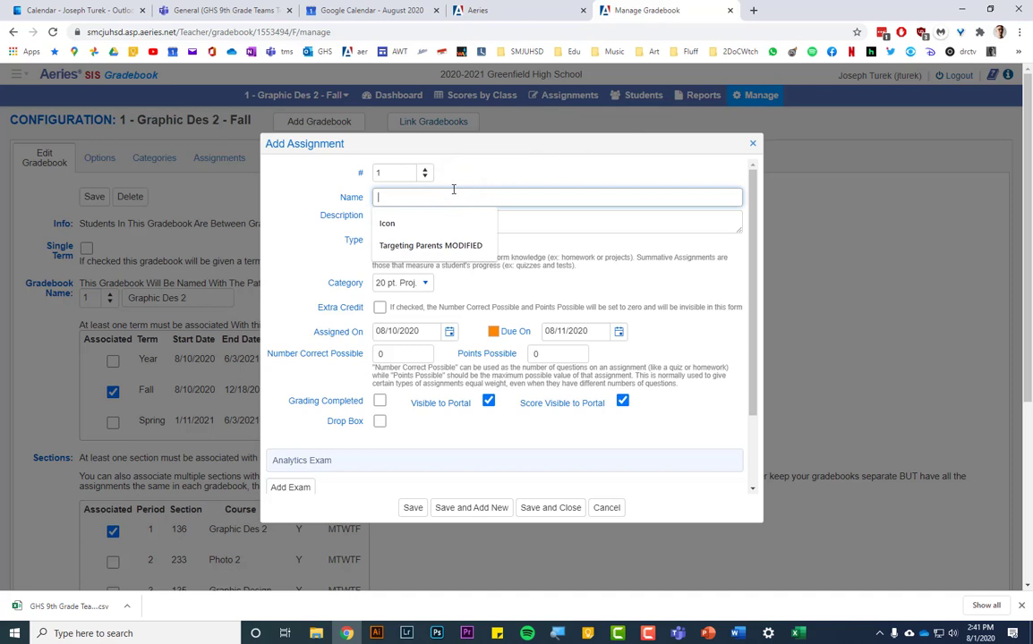
# Check the assignment's title in the Teams grades and name the new Aeries assignment Do This Assignment
pyautogui.write('Test assignment')
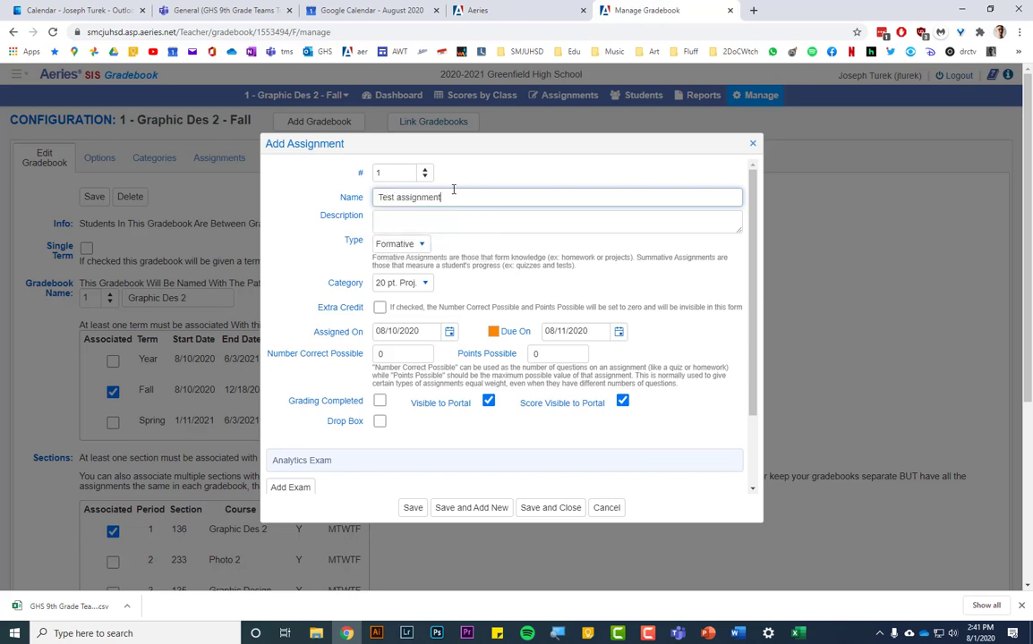
pyautogui.click(226, 13)
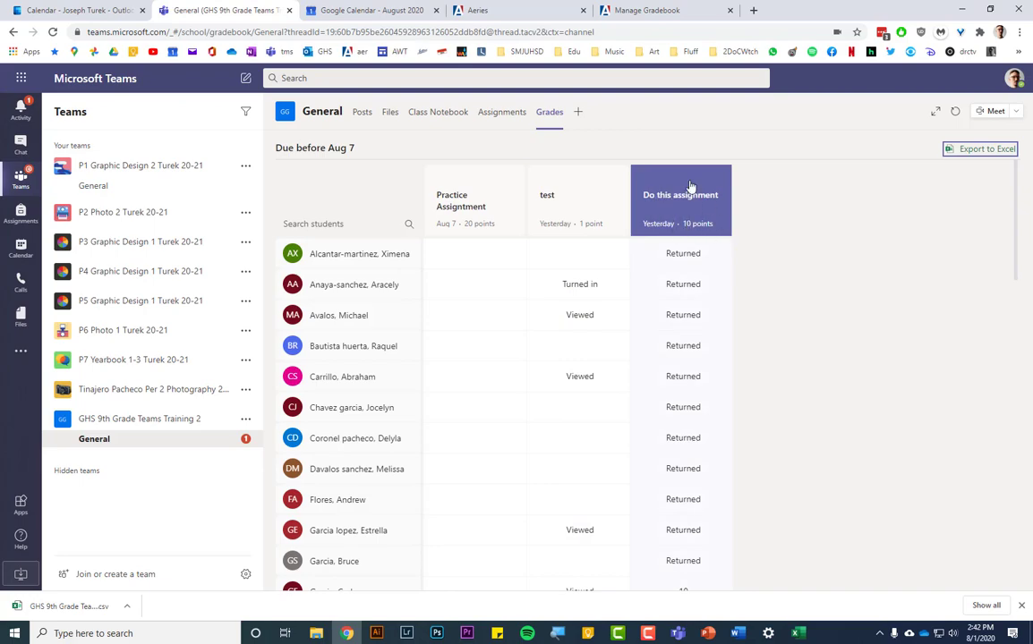
pyautogui.click(654, 10)
pyautogui.tripleClick(405, 144)
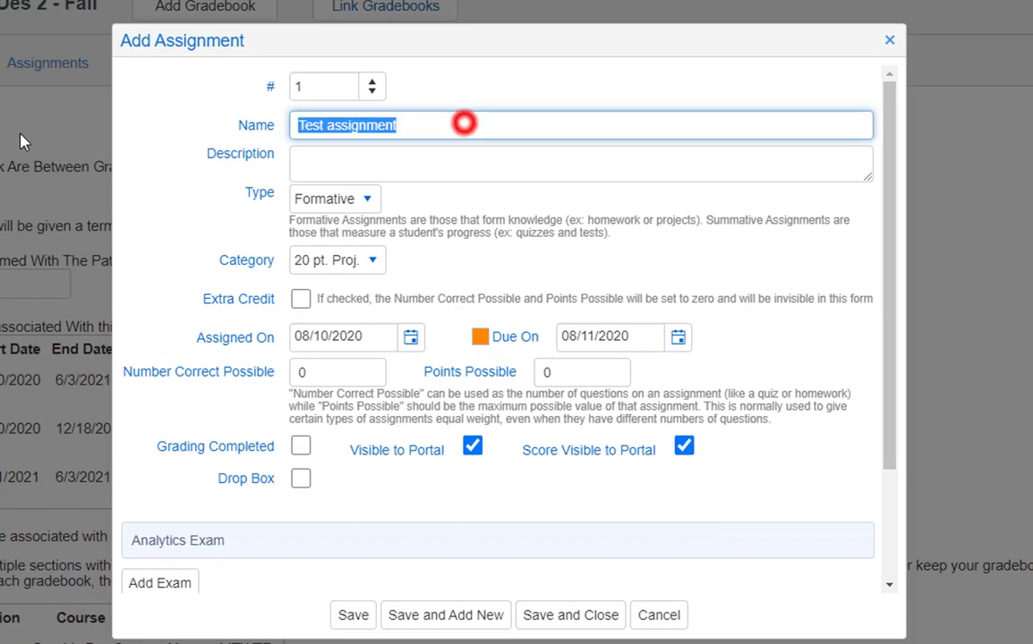
pyautogui.write('Do')
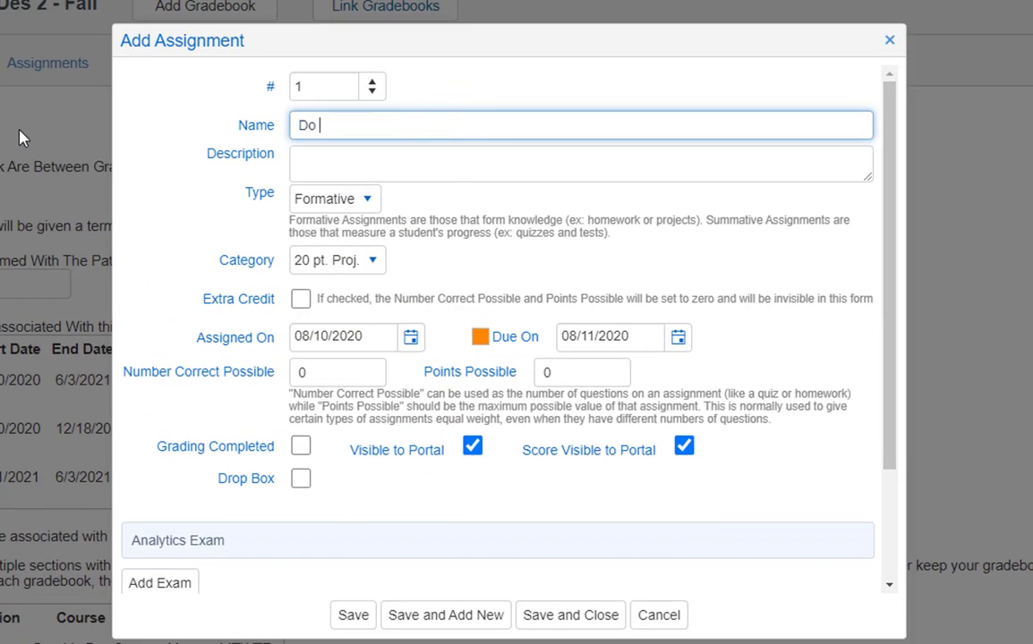
pyautogui.write(' This Assignment')
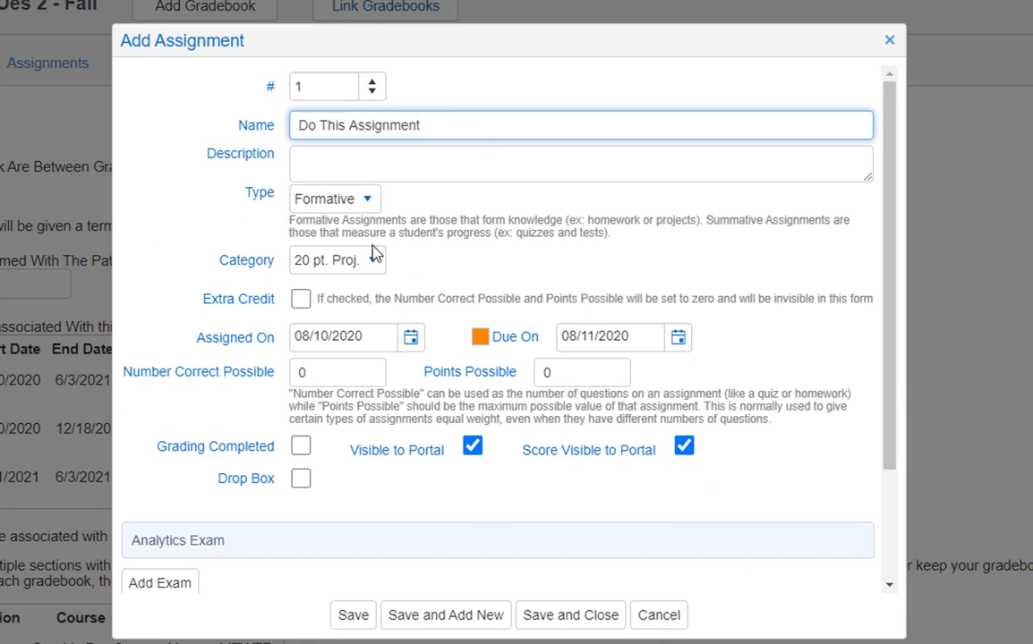
# Set the assignment's due date to 08/14/2020 and both its number correct possible and points possible to 10
pyautogui.click(374, 263)
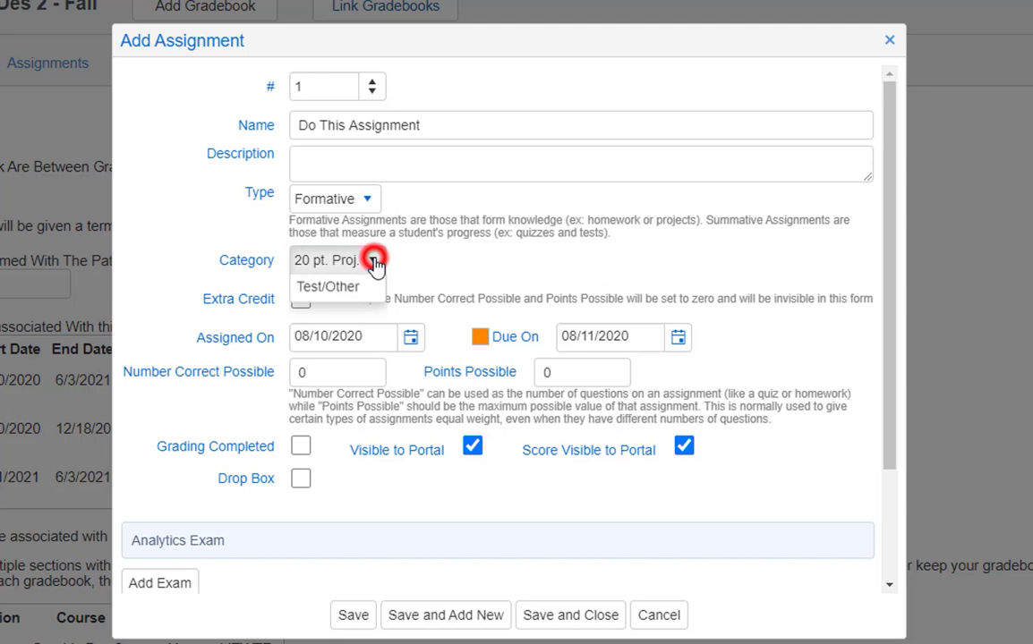
pyautogui.click(548, 260)
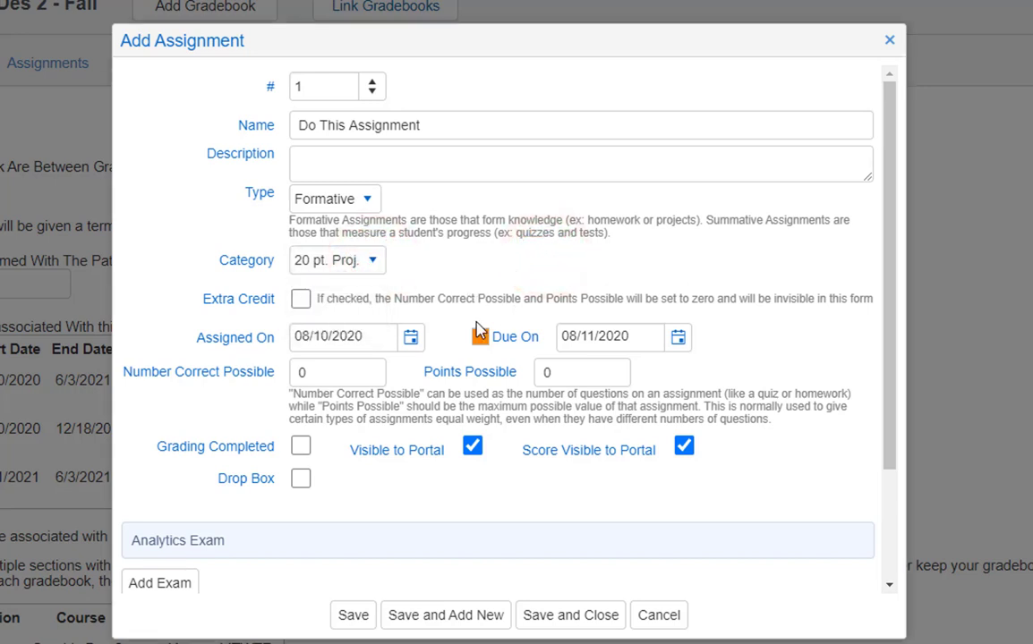
pyautogui.click(677, 340)
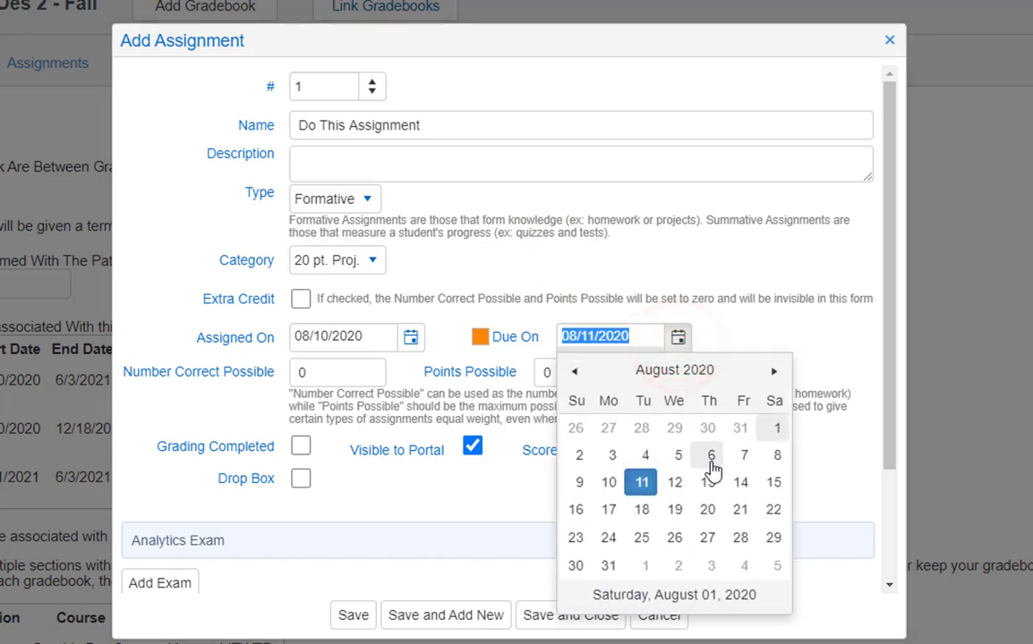
pyautogui.click(741, 483)
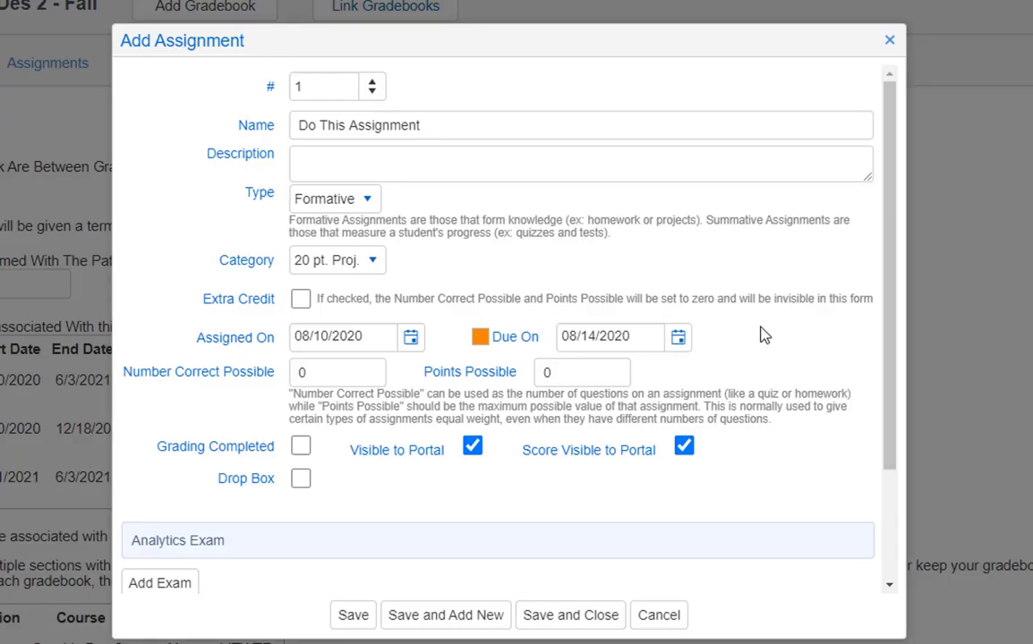
pyautogui.doubleClick(560, 371)
pyautogui.write('20')
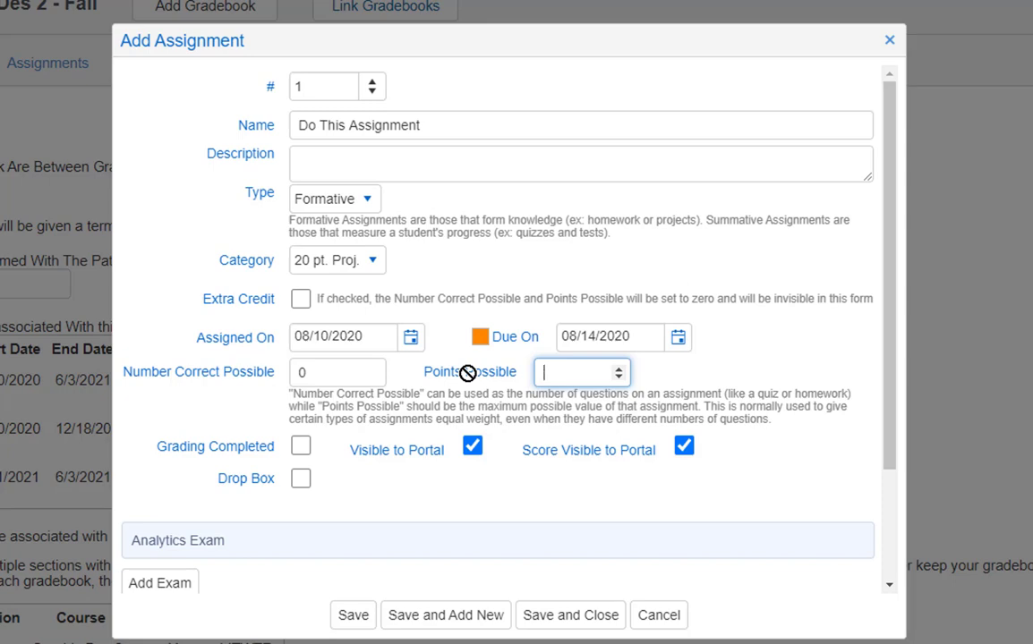
pyautogui.click(812, 380)
# Review the gradebooks offered for pushing the new assignment, leaving the push option off
pyautogui.scroll(-2, 766, 363)
pyautogui.scroll(-2, 759, 361)
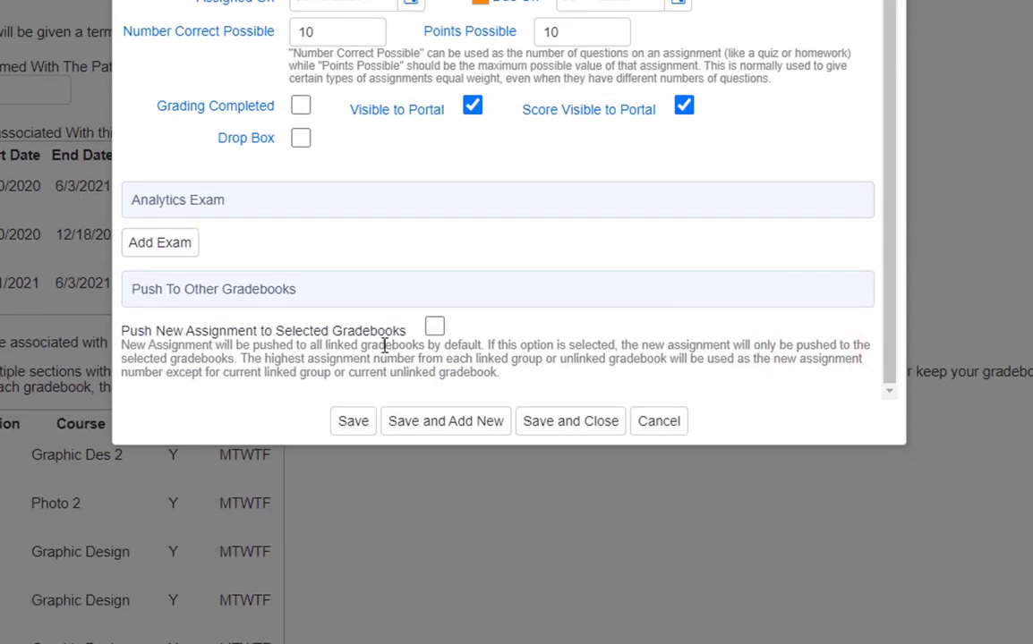
pyautogui.click(434, 327)
pyautogui.scroll(-5, 433, 329)
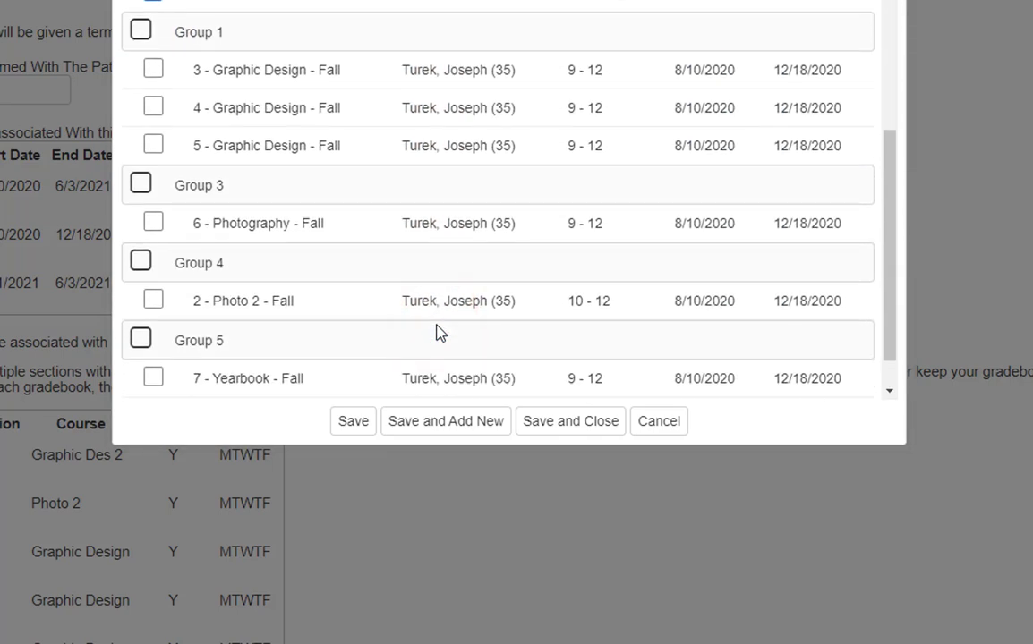
pyautogui.scroll(5, 385, 228)
pyautogui.scroll(-3, 376, 220)
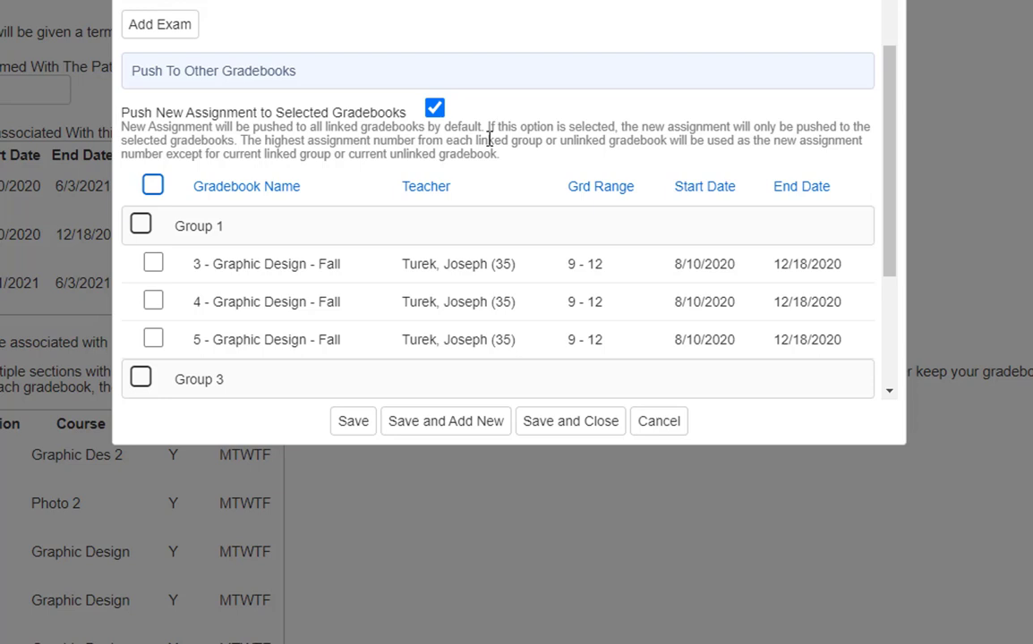
pyautogui.click(435, 108)
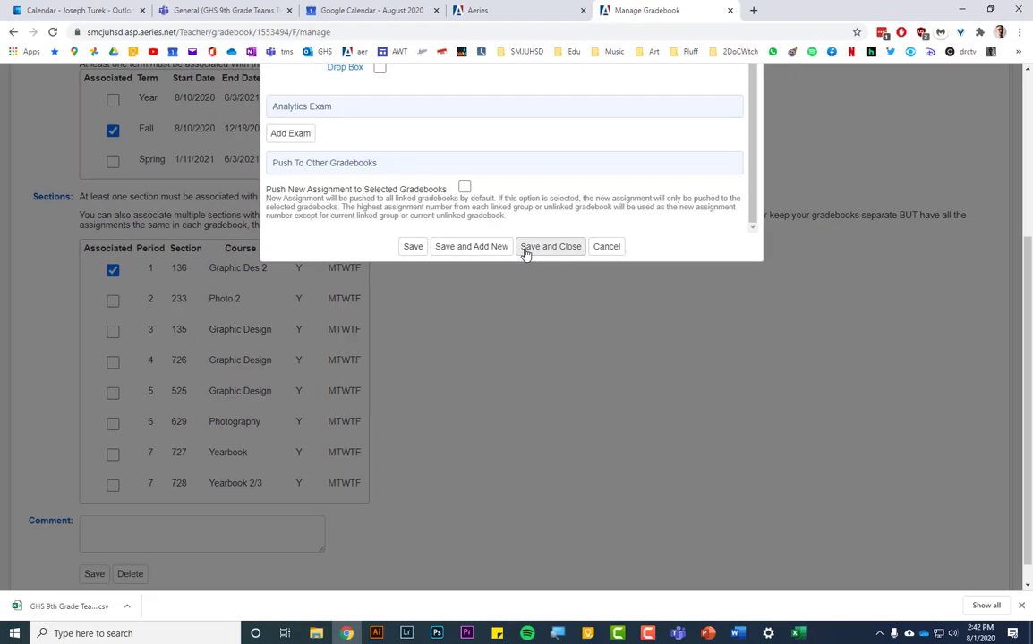
# Save and close the new assignment and open the scores page of Do This Assignment
pyautogui.click(529, 247)
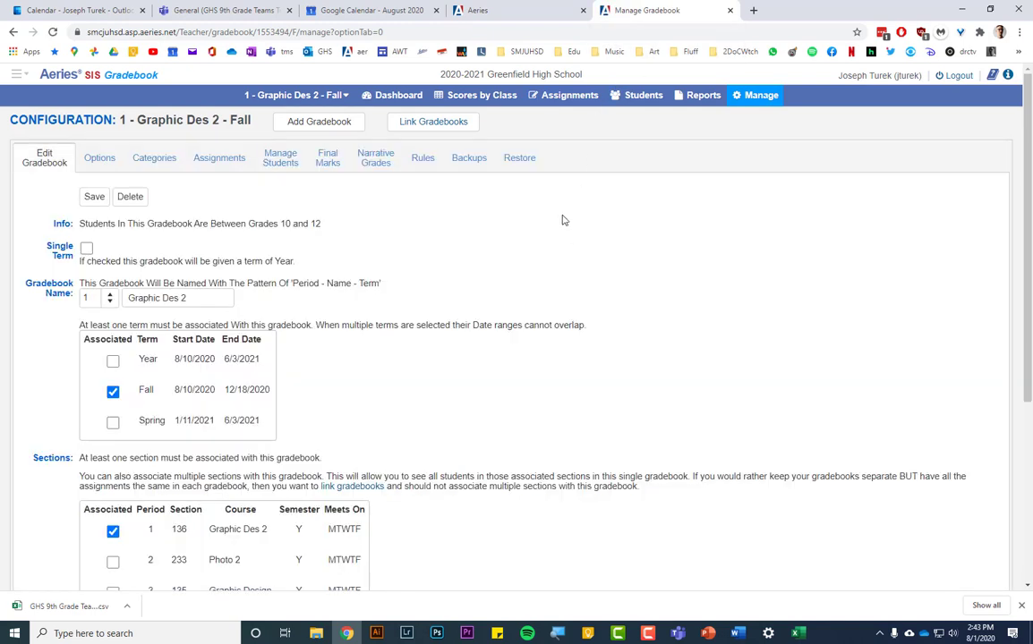
pyautogui.moveTo(563, 96)
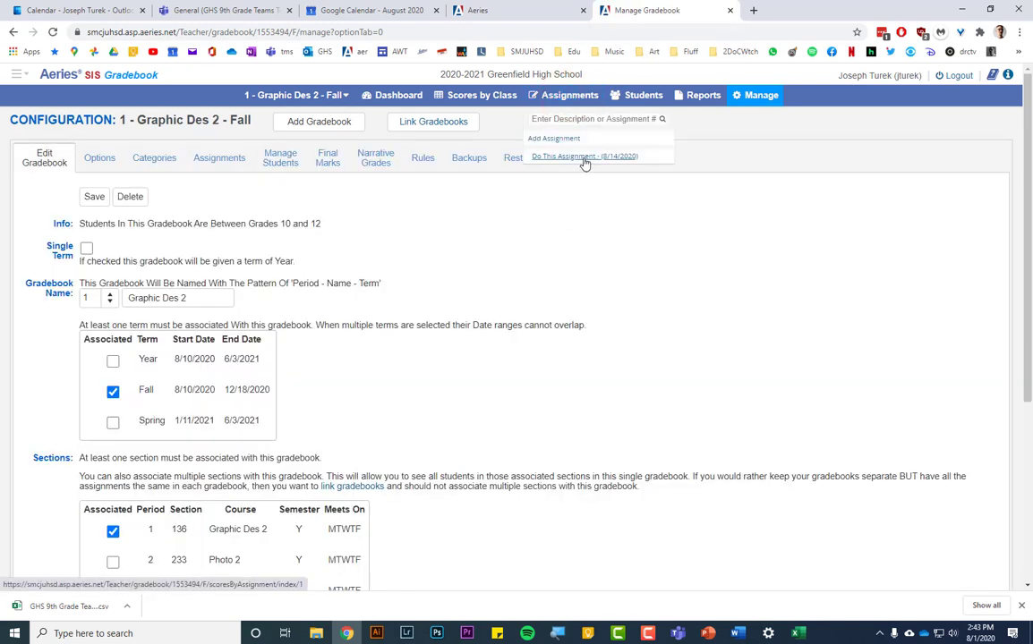
pyautogui.click(582, 159)
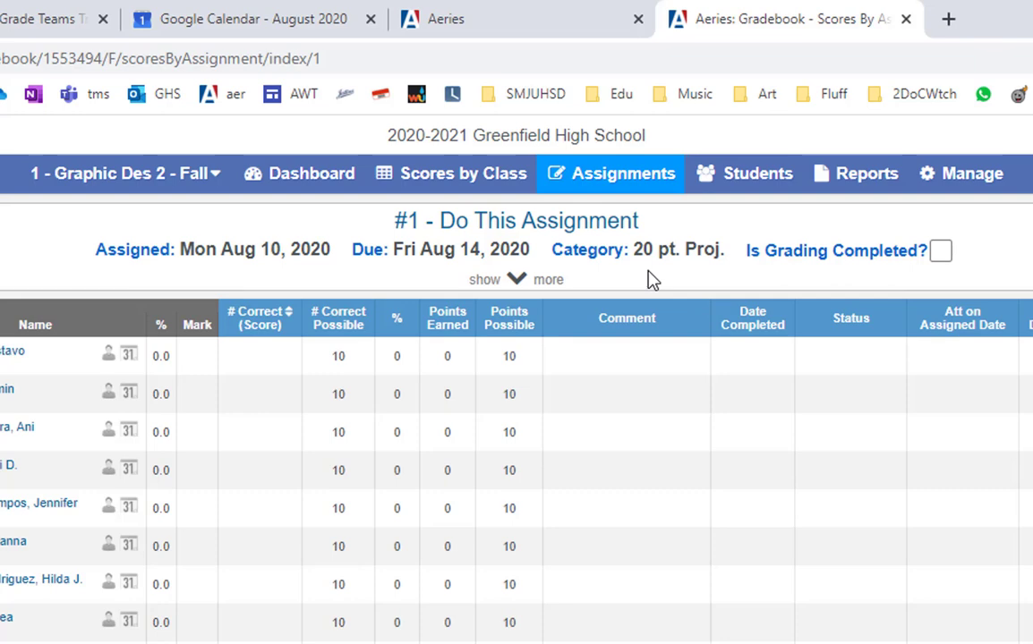
# Start importing scores from a file for Do This Assignment and browse to the Downloads folder, displaying its files as a compact list
pyautogui.click(518, 280)
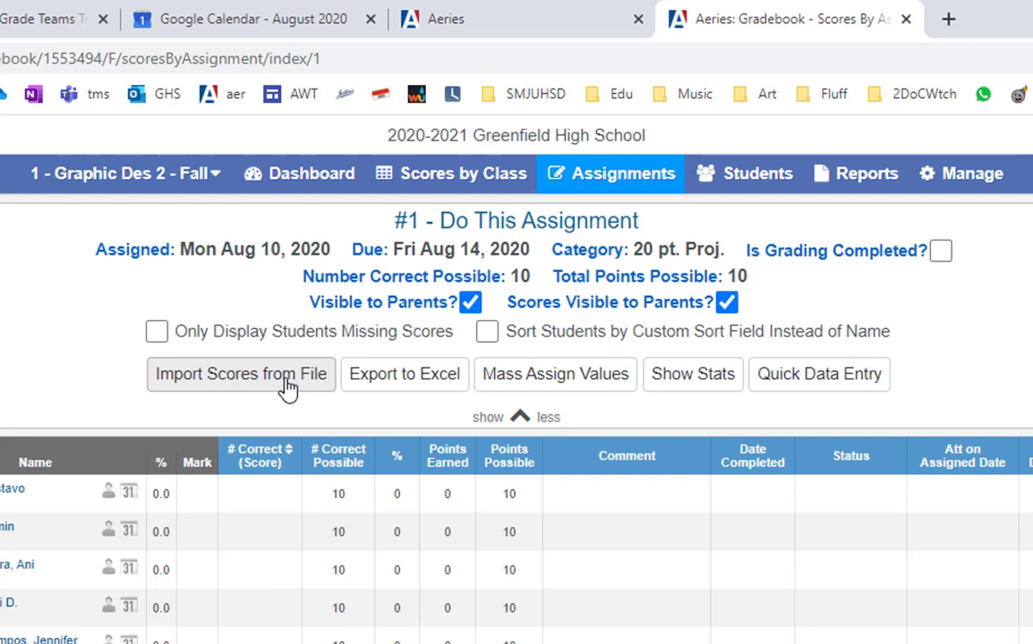
pyautogui.click(287, 383)
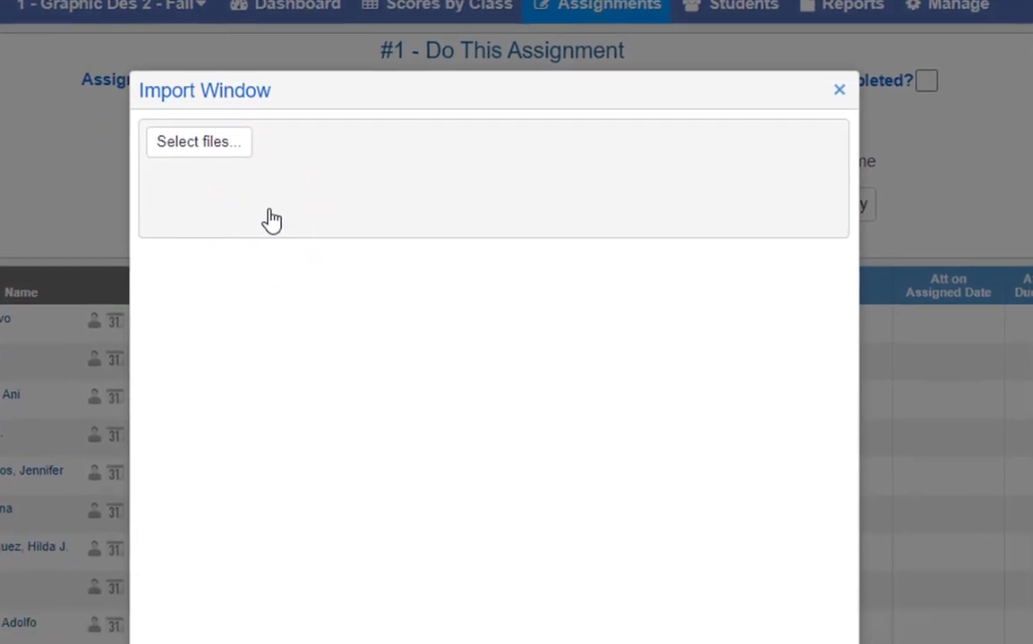
pyautogui.click(225, 143)
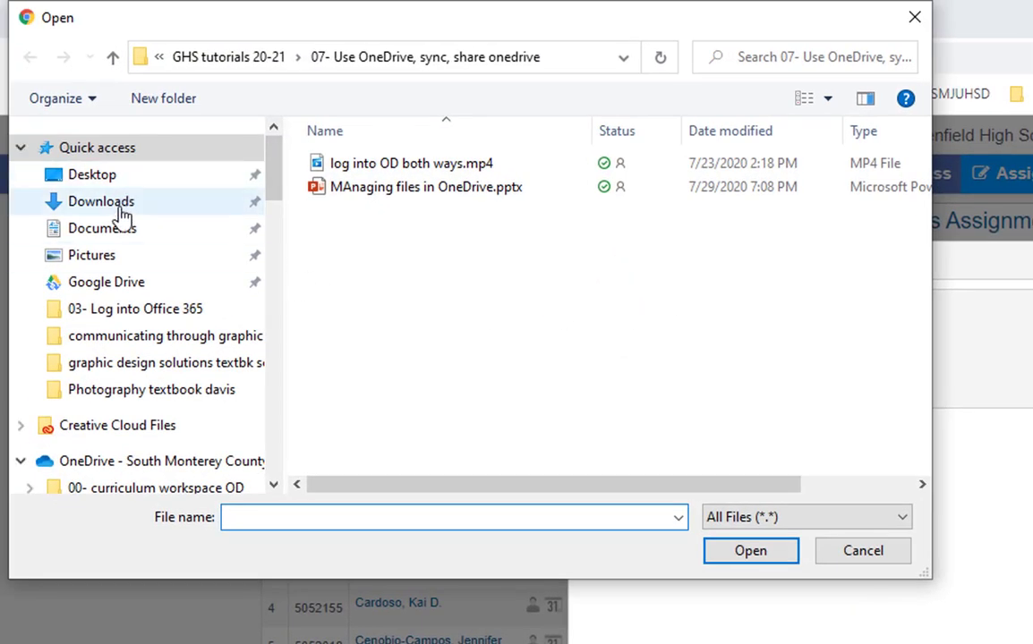
pyautogui.click(121, 208)
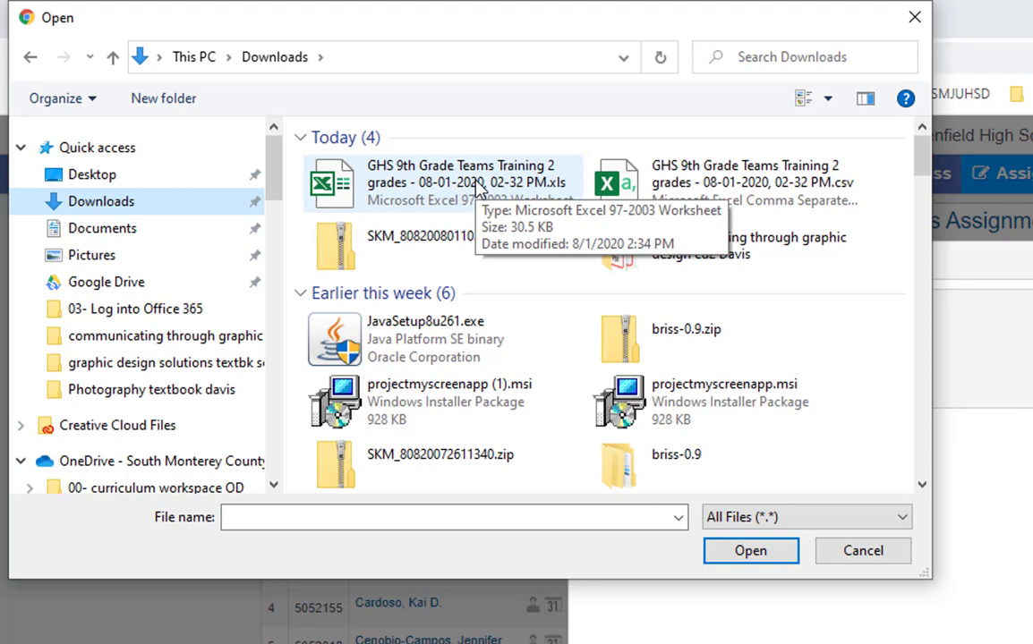
pyautogui.click(811, 115)
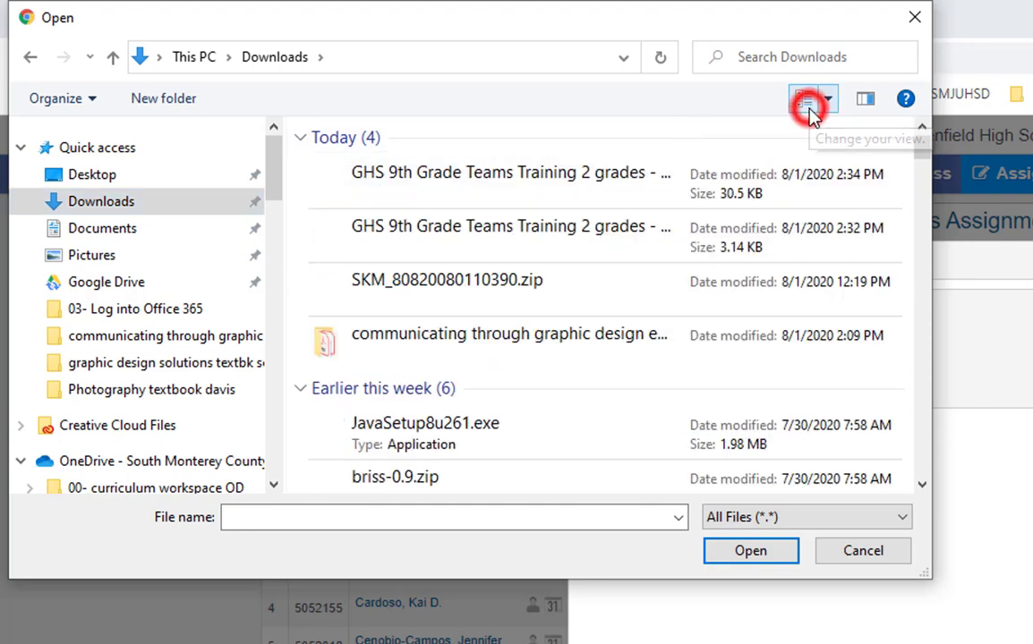
pyautogui.click(811, 114)
pyautogui.click(811, 114)
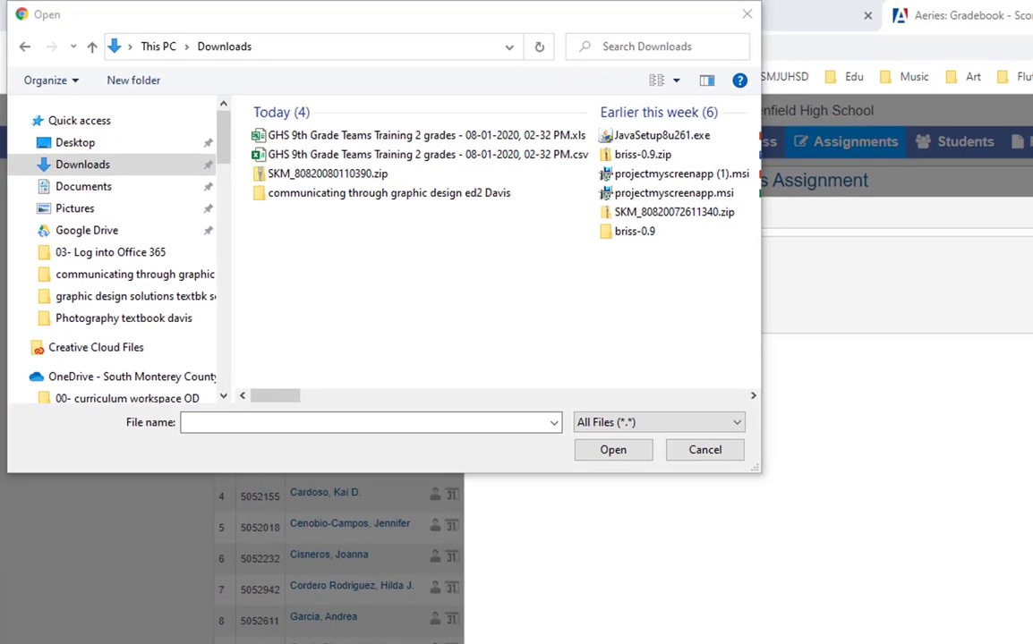
# Switch to the File Explorer window, maximize it and look at its view options
pyautogui.hotkey('alt', 'Tab')
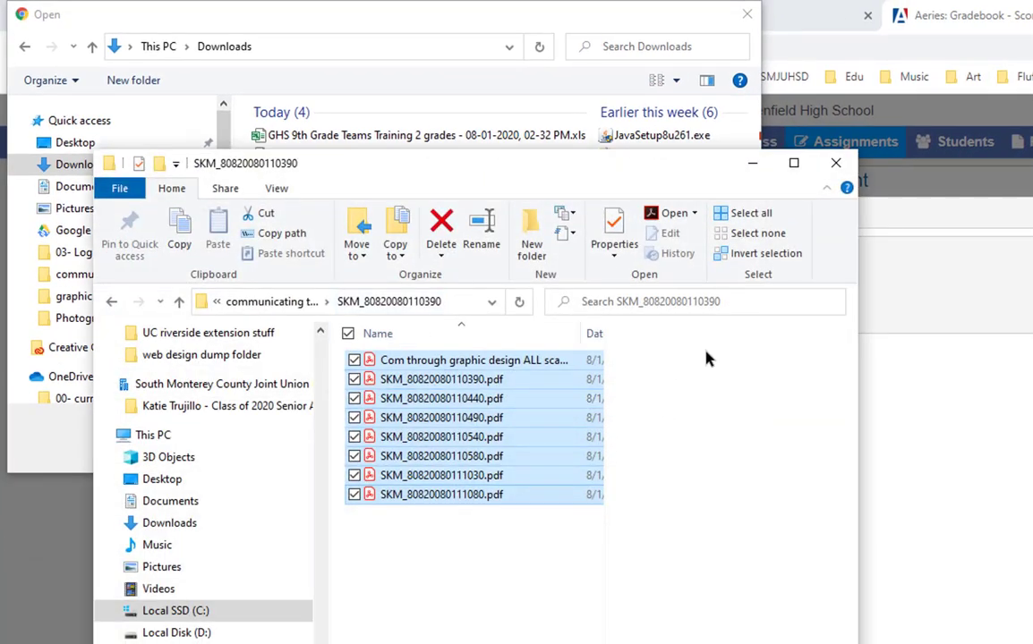
pyautogui.click(793, 163)
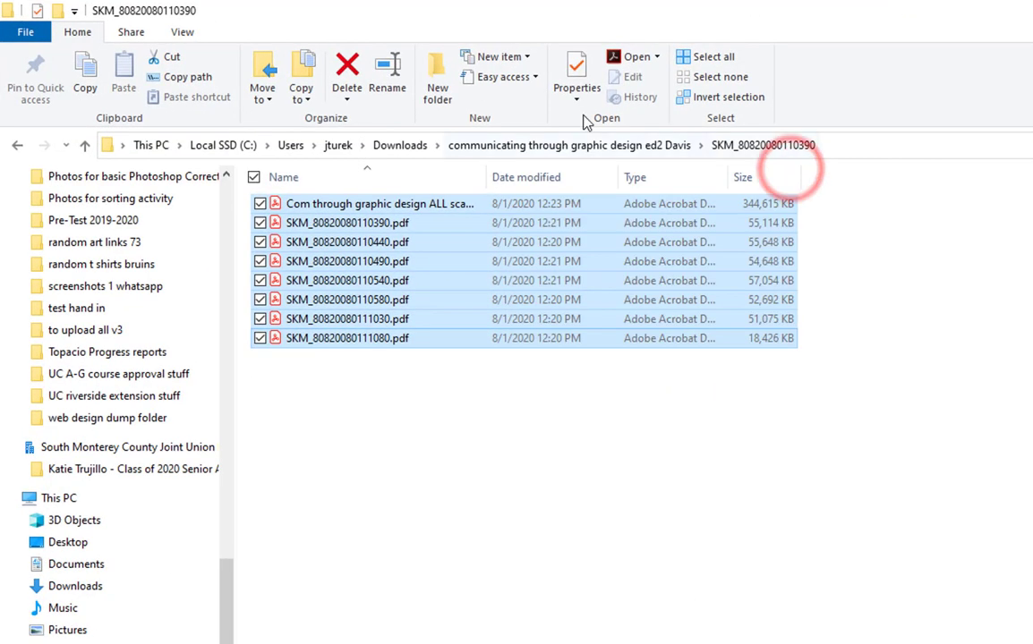
pyautogui.click(196, 30)
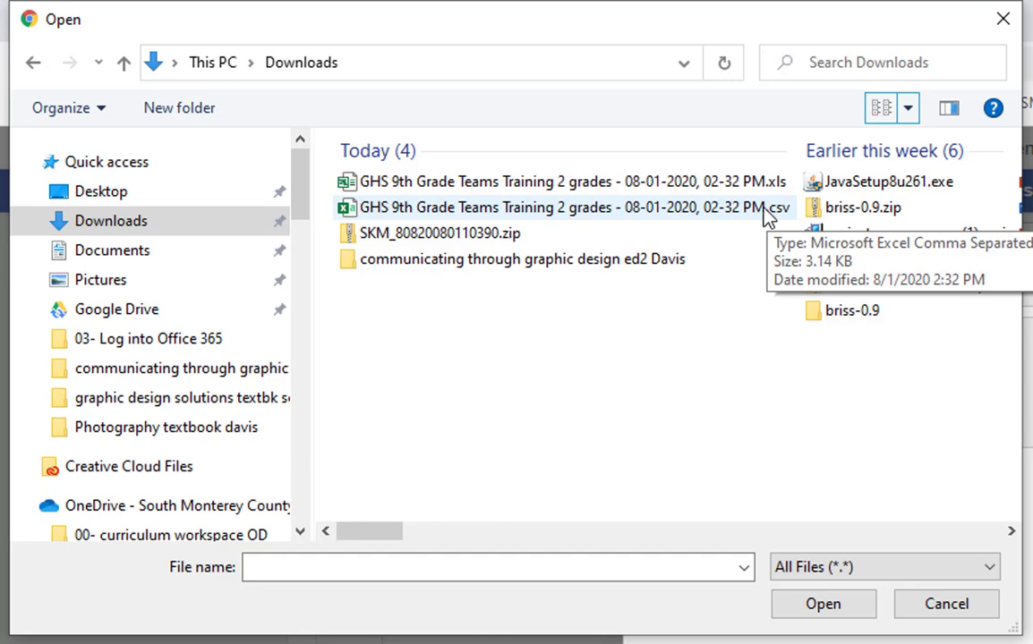
# Choose GHS 9th Grade Teams Training 2 grades - 08-01-2020, 02-32 PM.xls for the score import and upload it with its header included
pyautogui.click(761, 183)
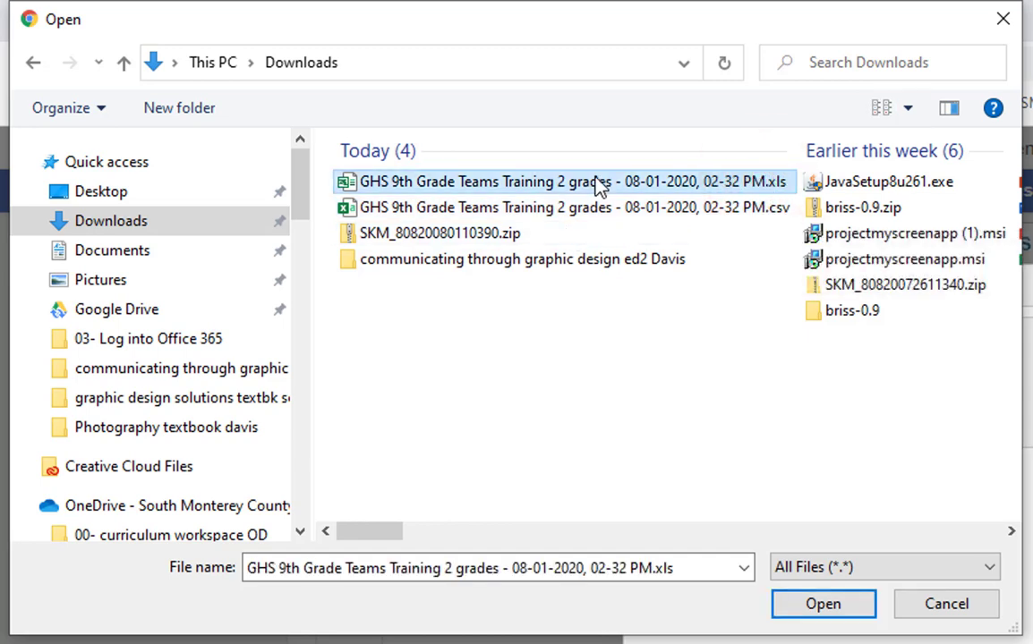
pyautogui.click(821, 618)
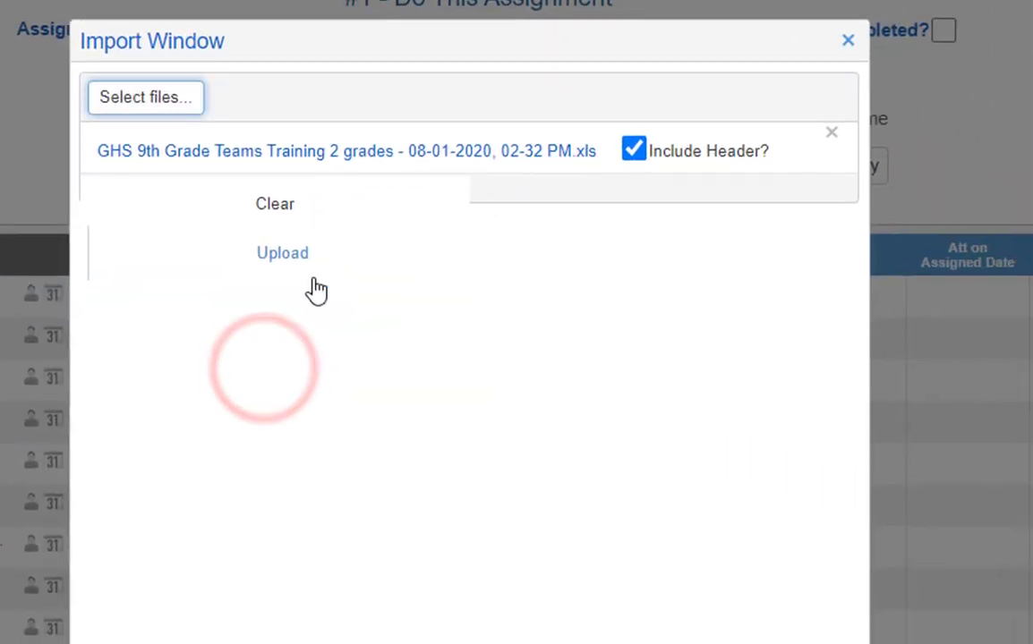
pyautogui.click(309, 282)
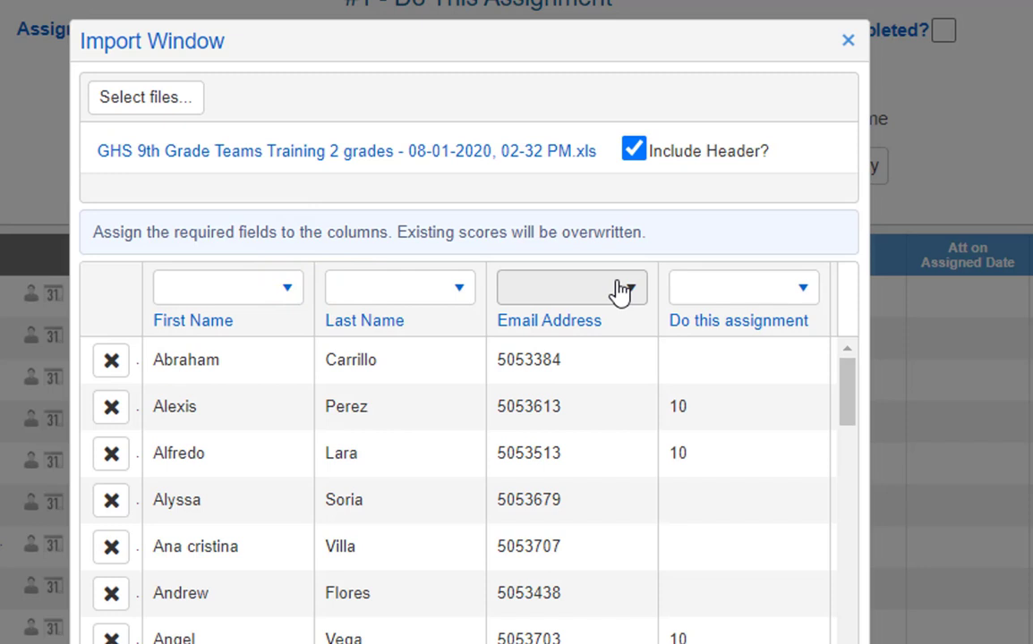
# Assign Stu Id to the Email Address column and # Correct (Score) to the Do this assignment column
pyautogui.click(618, 288)
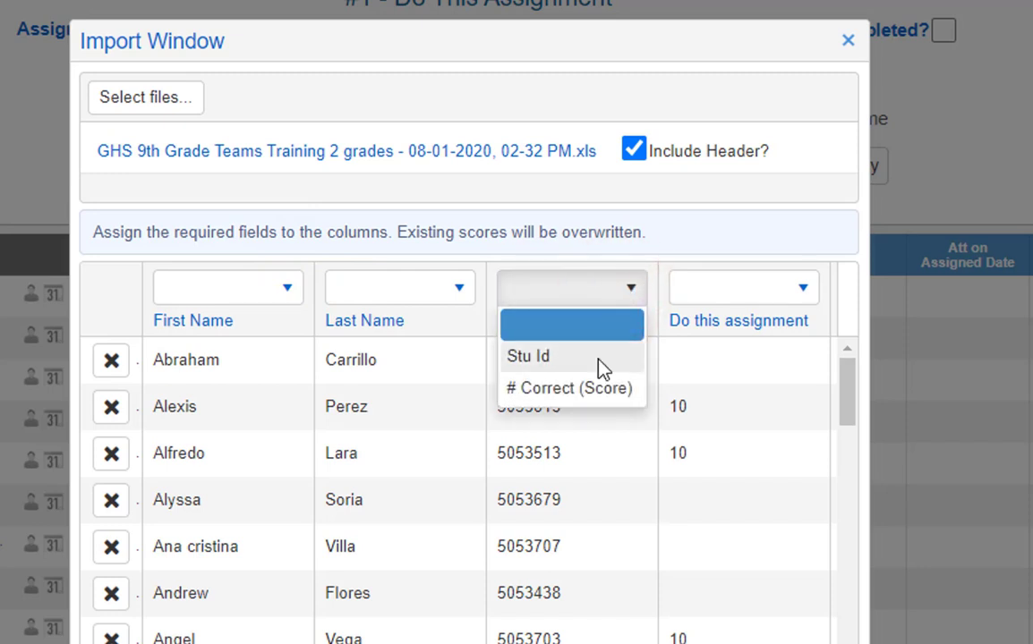
pyautogui.click(559, 358)
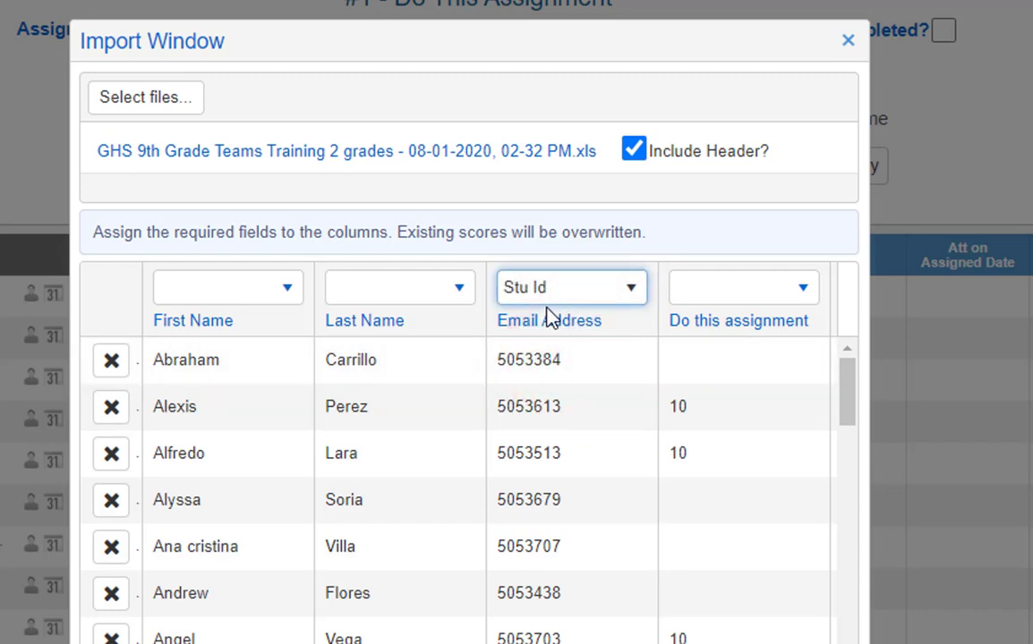
pyautogui.click(714, 303)
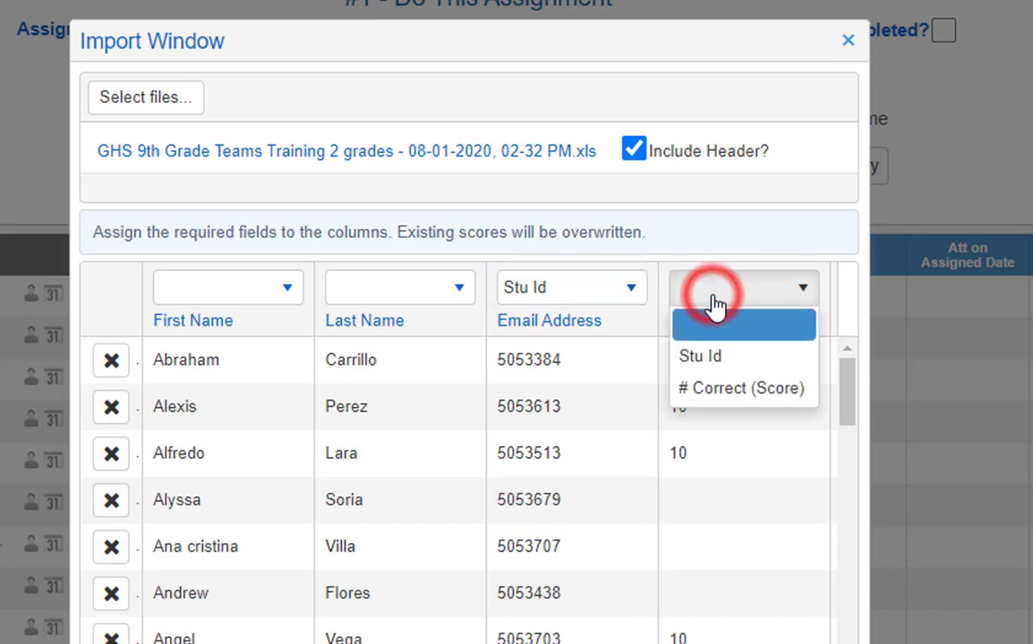
pyautogui.click(744, 391)
# Review the student rows and scores through the end of the import preview and import the scores
pyautogui.hscroll(5, 686, 372)
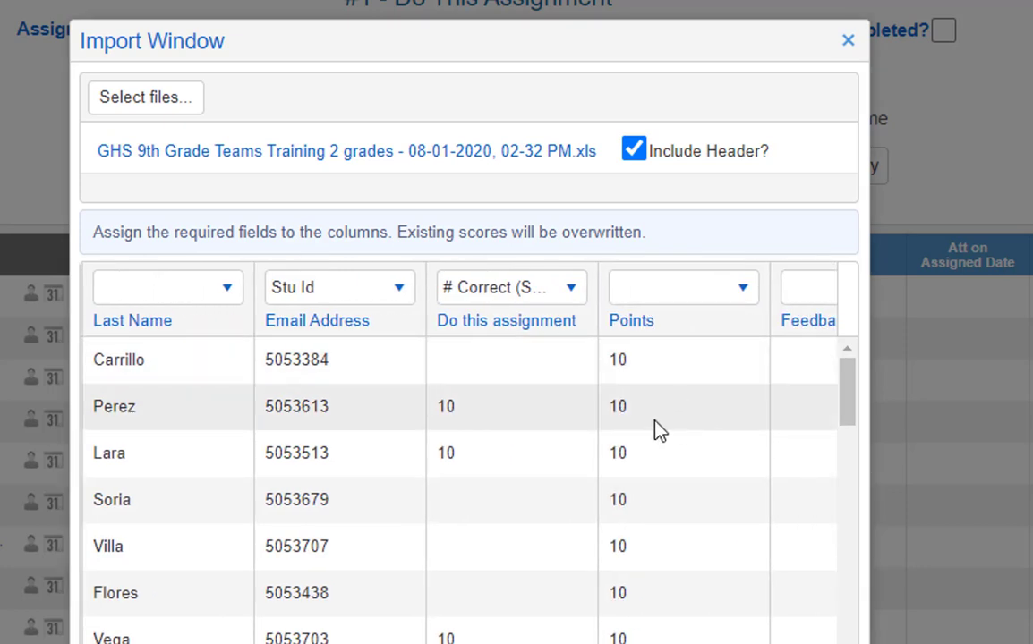
pyautogui.scroll(-7, 656, 421)
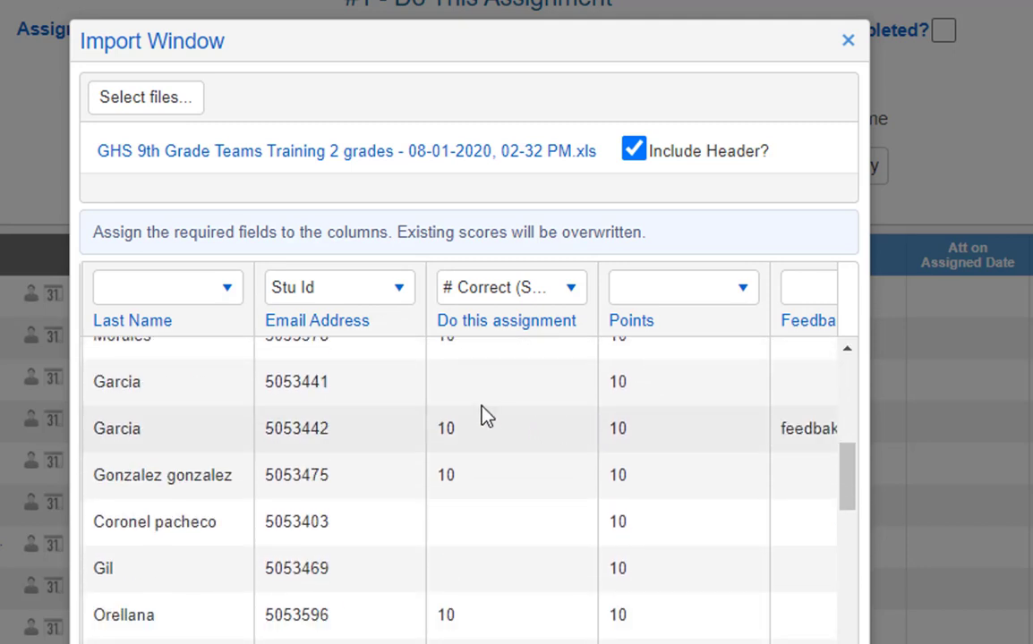
pyautogui.scroll(-3, 537, 417)
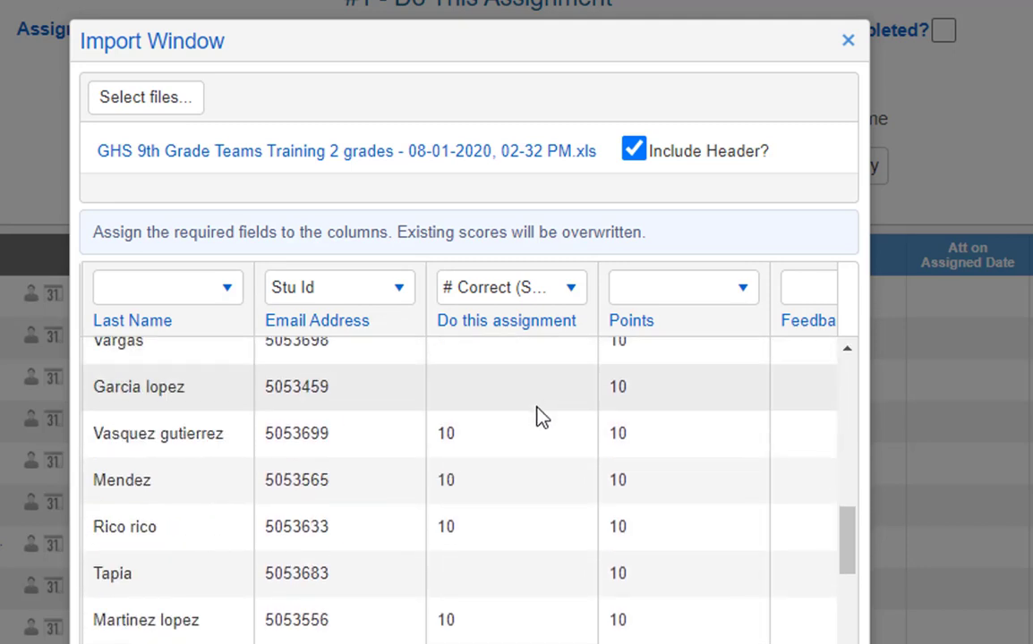
pyautogui.scroll(-2, 537, 417)
pyautogui.scroll(-6, 542, 418)
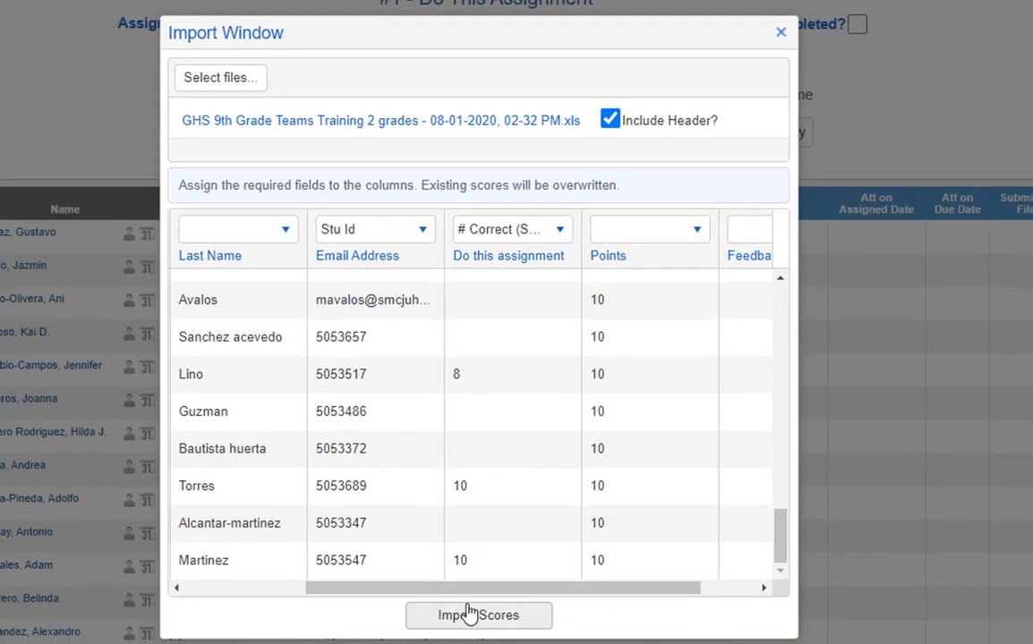
pyautogui.click(500, 614)
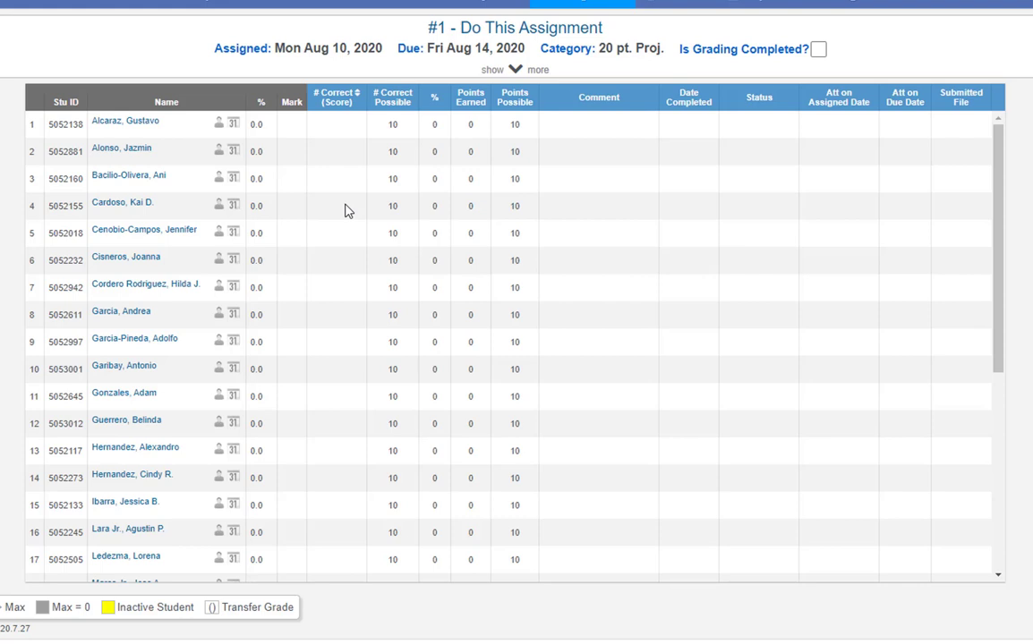
# Set up a mass assignment of 0 for Number Correct without overwriting existing values, and cancel it
pyautogui.click(516, 71)
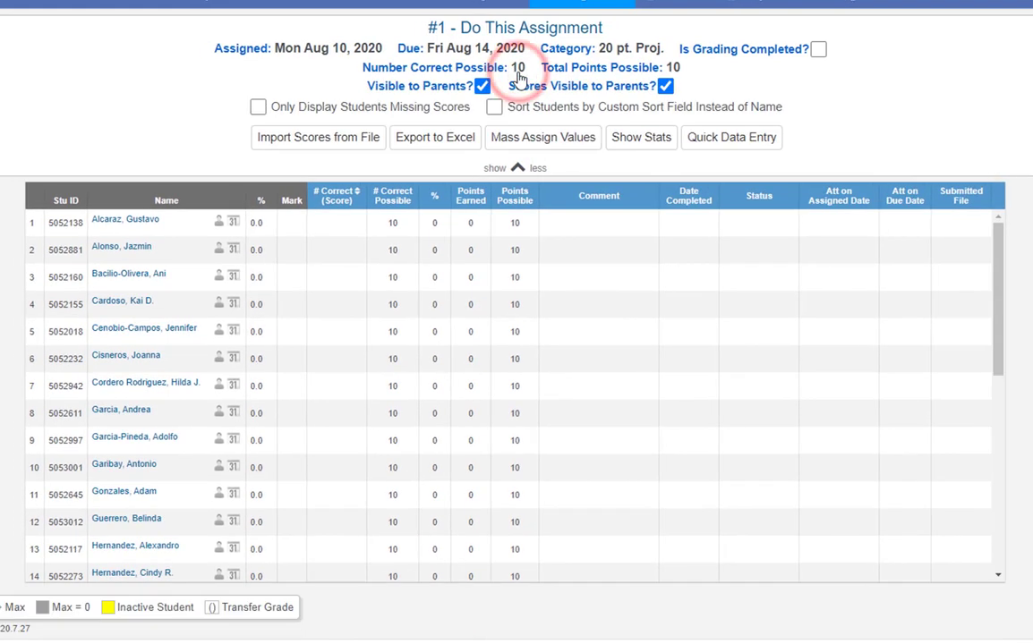
pyautogui.click(558, 146)
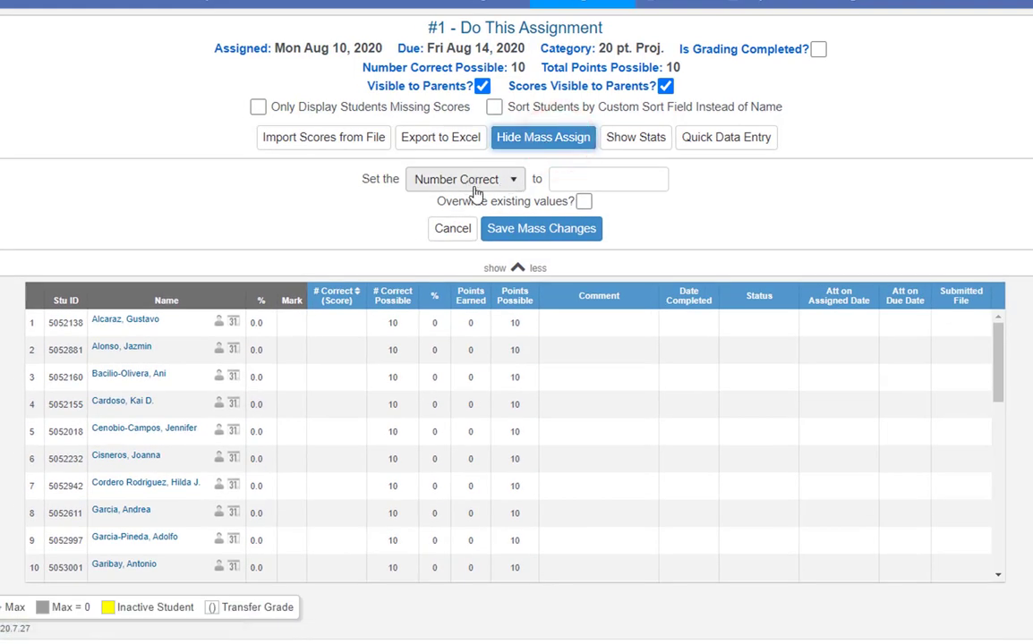
pyautogui.click(490, 180)
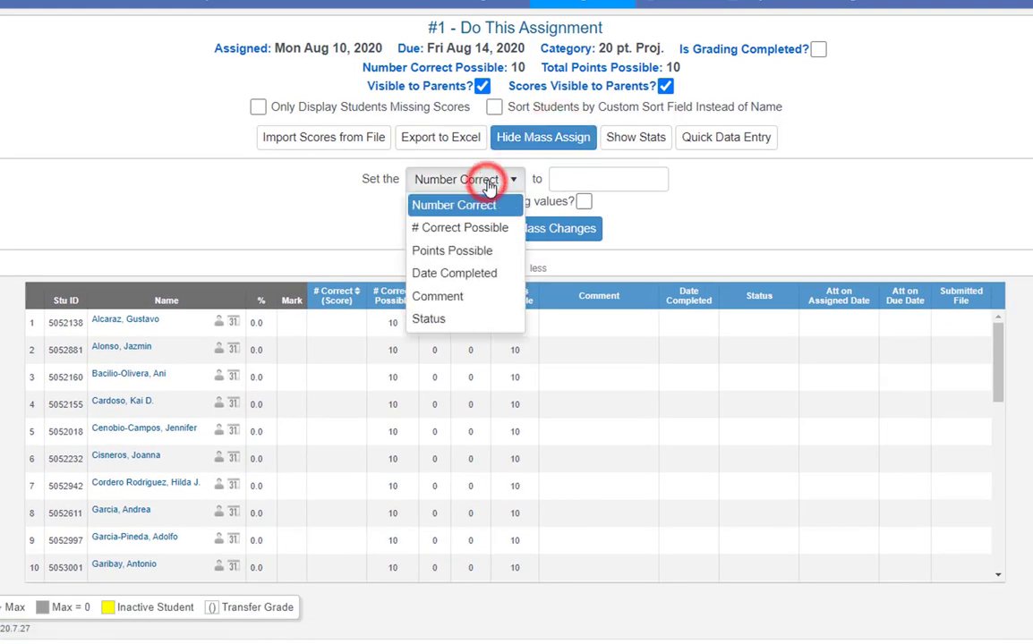
pyautogui.click(553, 178)
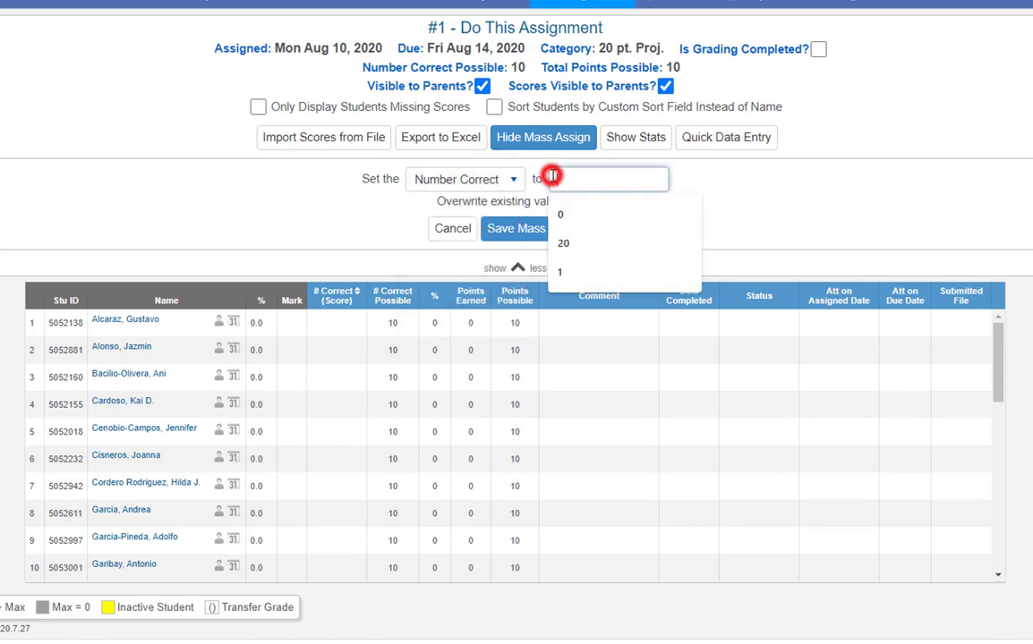
pyautogui.click(569, 210)
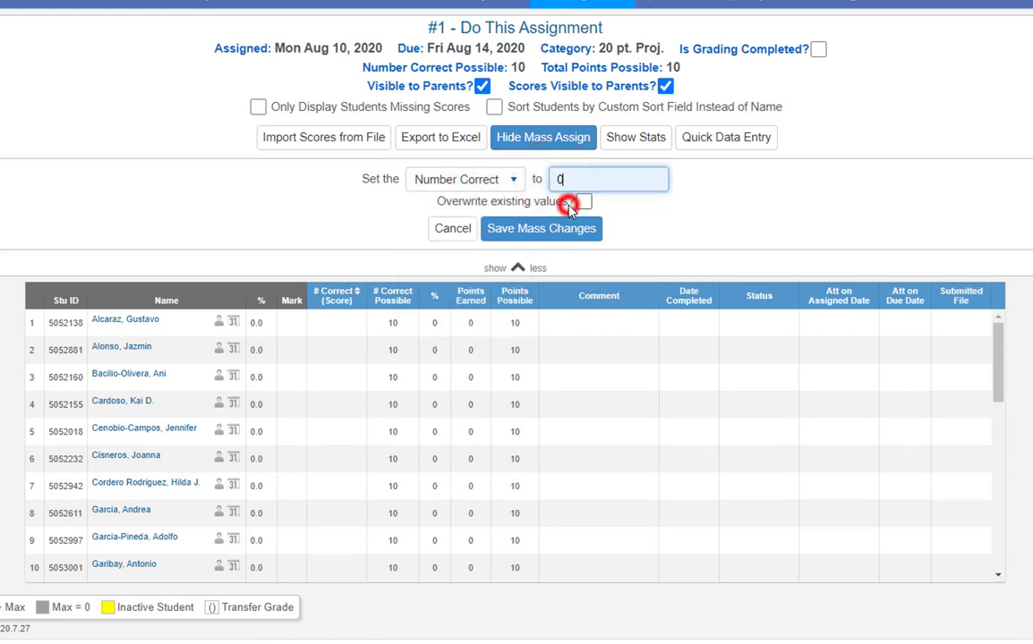
pyautogui.click(675, 202)
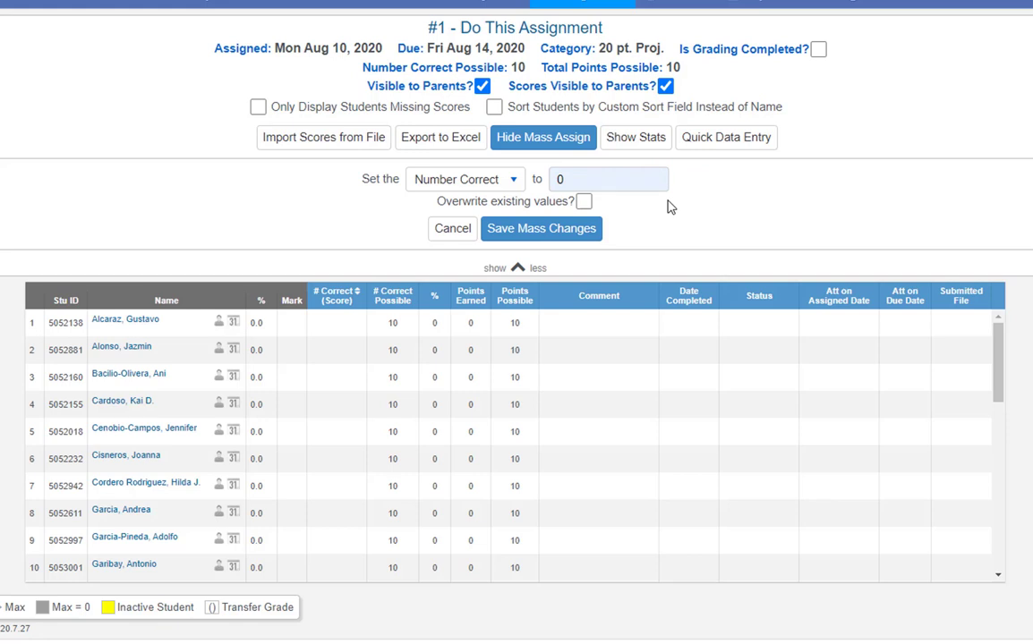
pyautogui.click(667, 206)
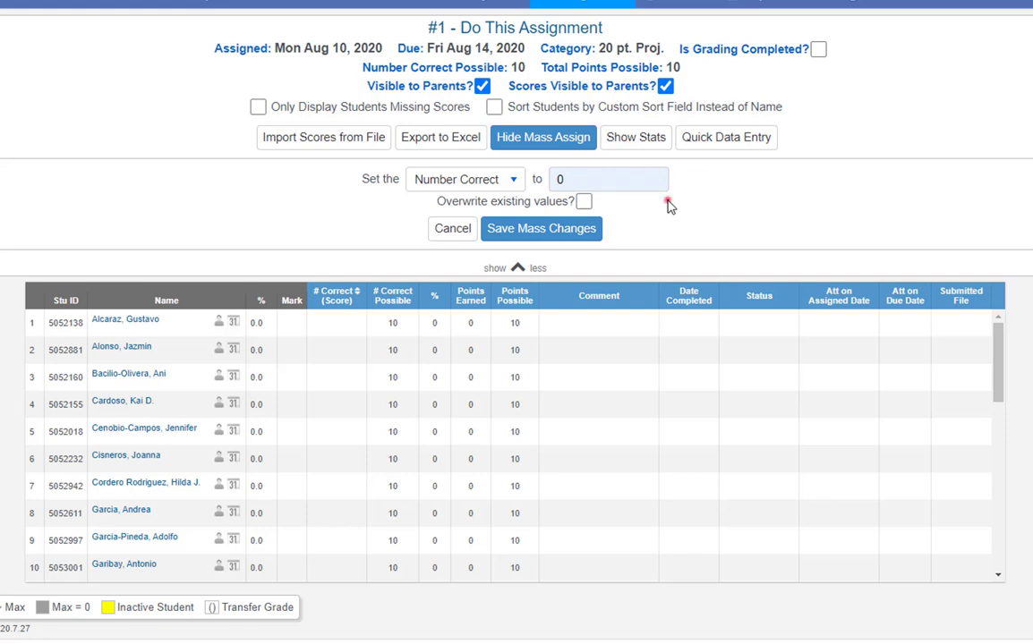
pyautogui.click(452, 230)
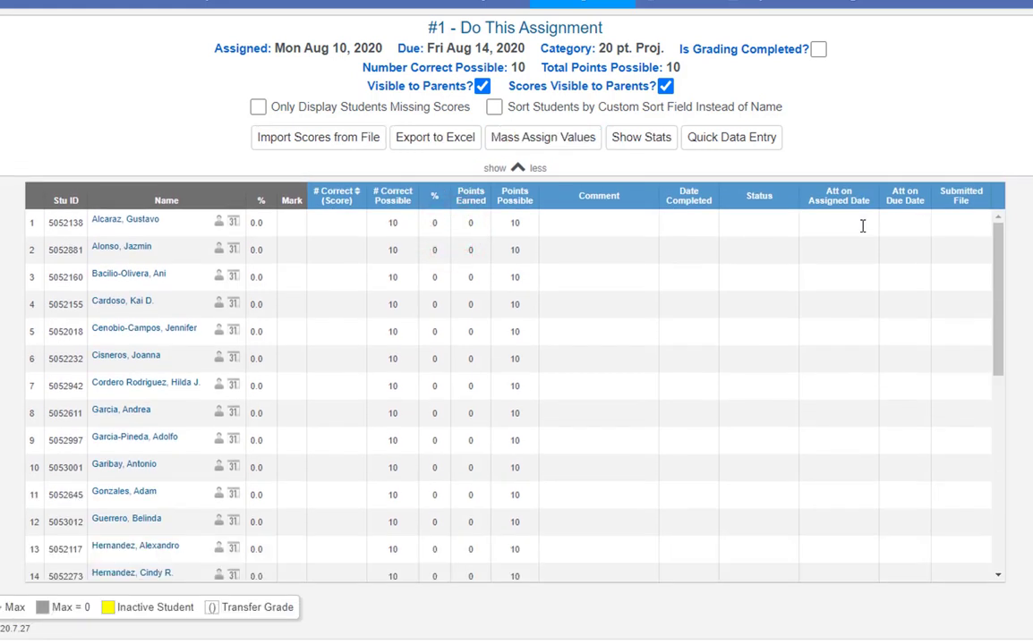